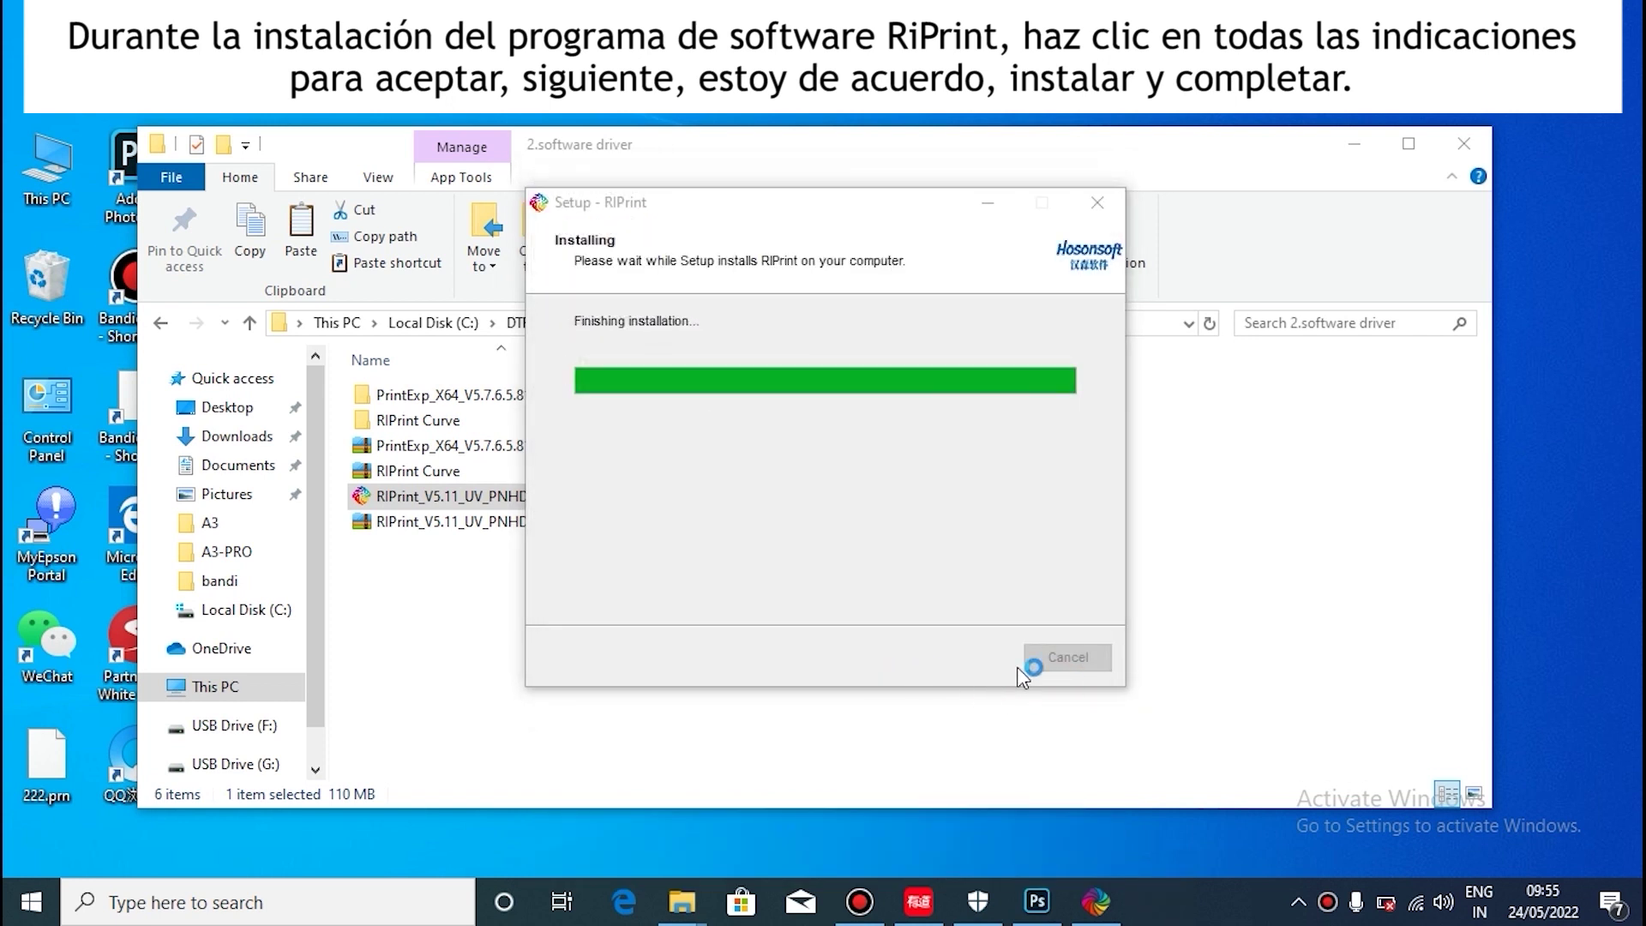
- Repair the Microsoft Visual C++ 2010 x86 Redistributable when prompted and finish the RIPrint setup wizard
left_click(961, 718)
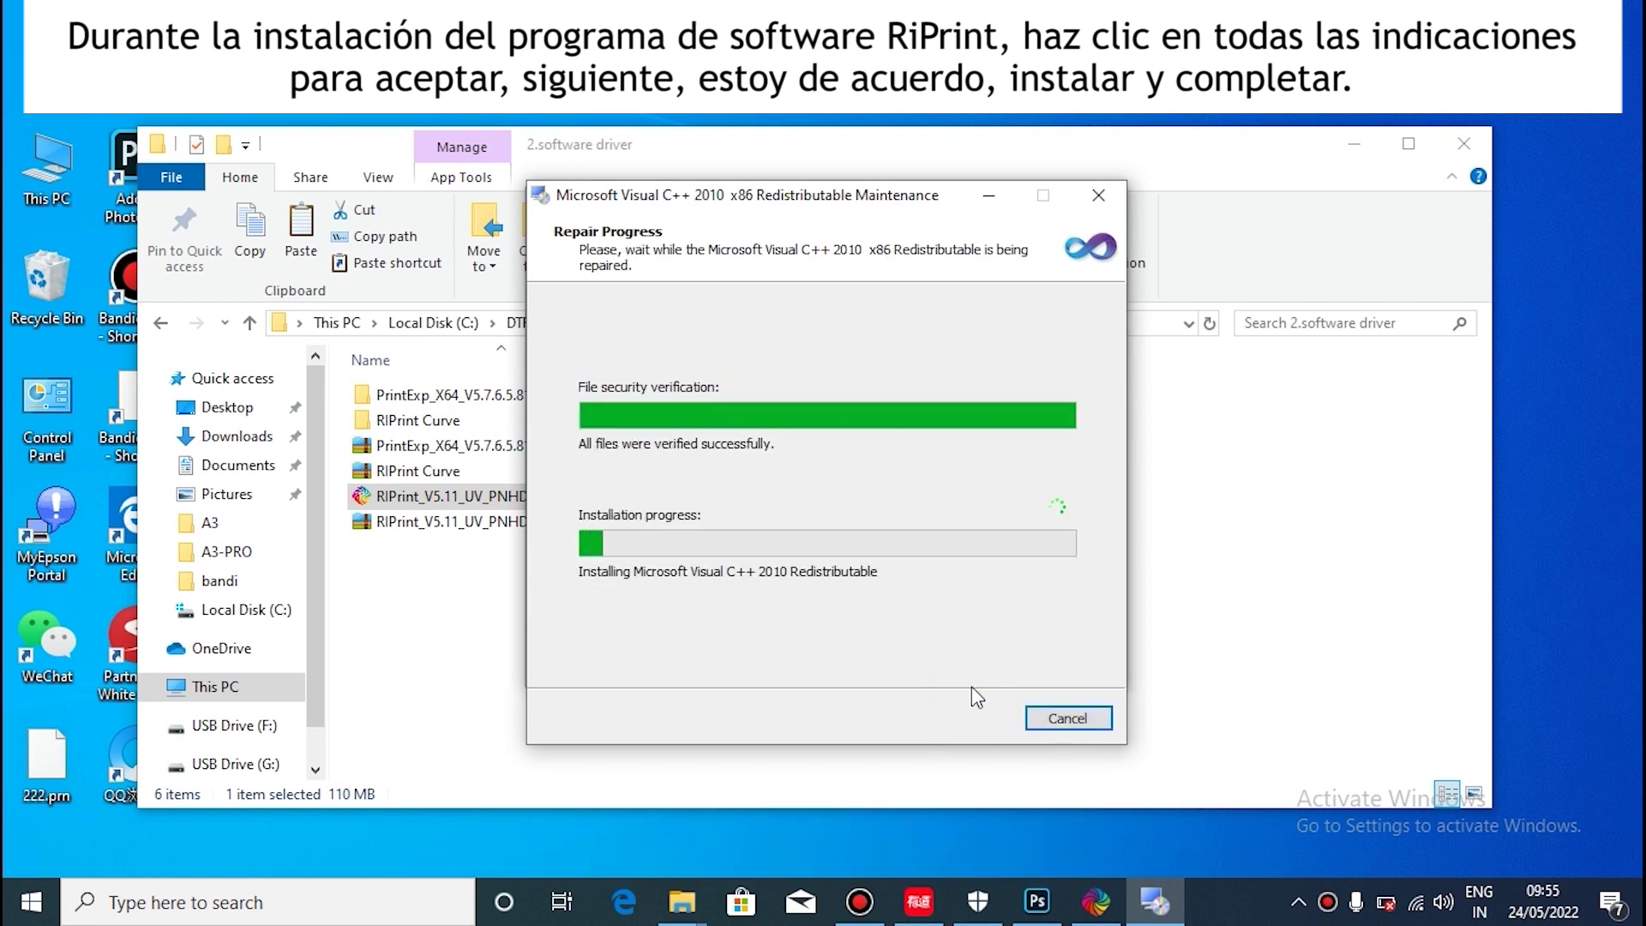
left_click(1073, 719)
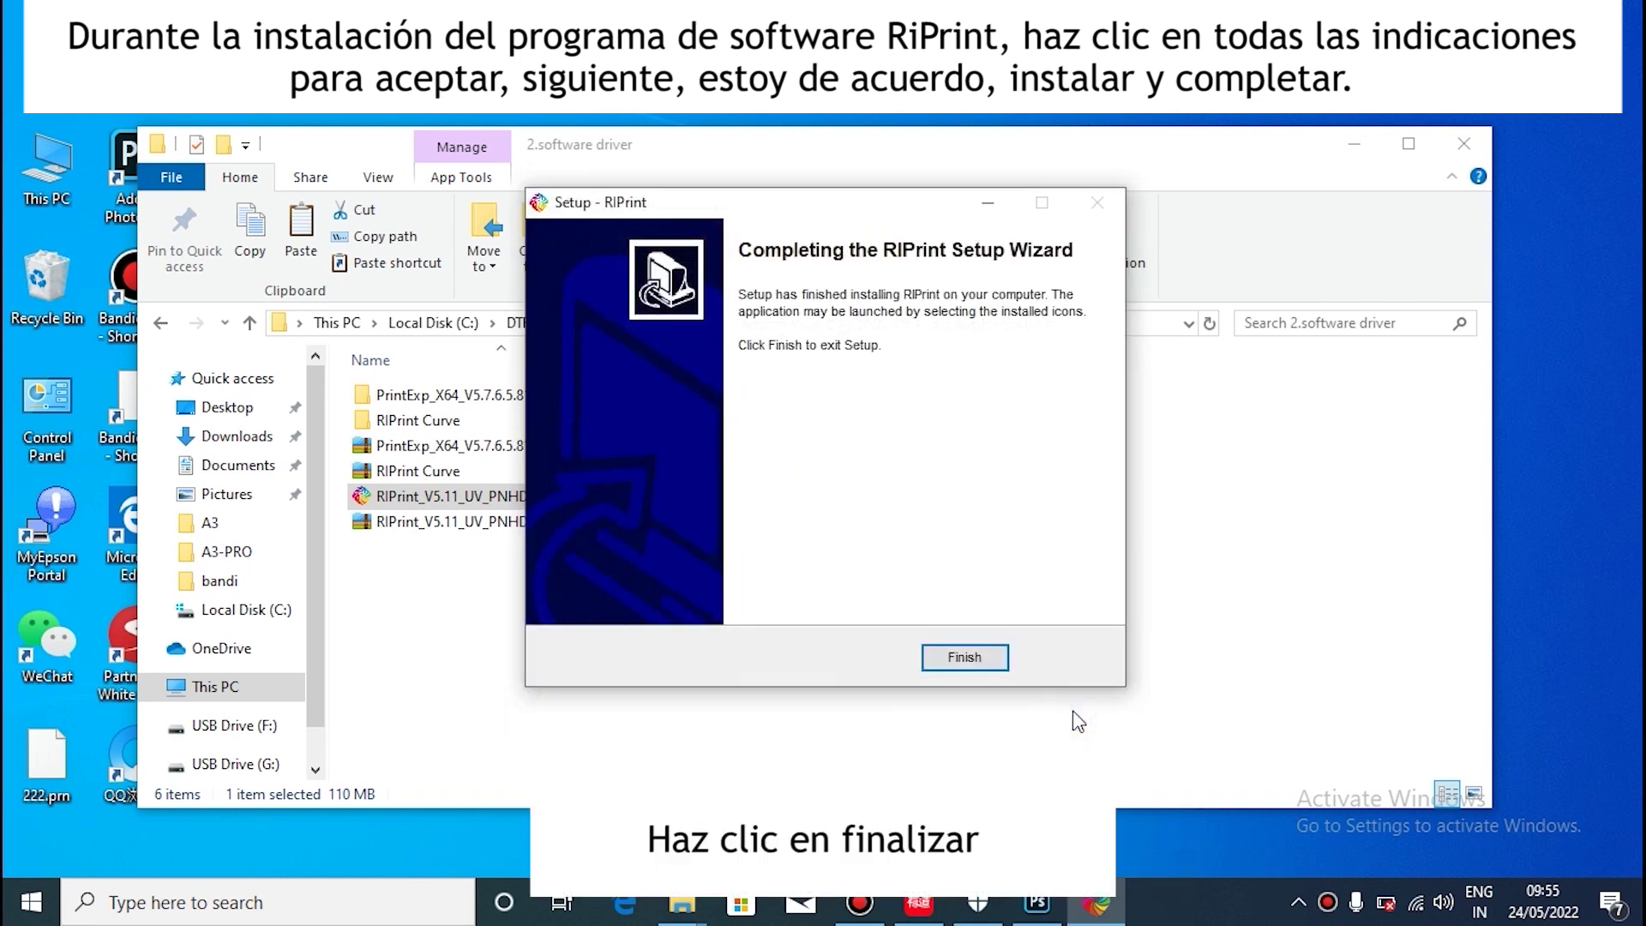
left_click(980, 664)
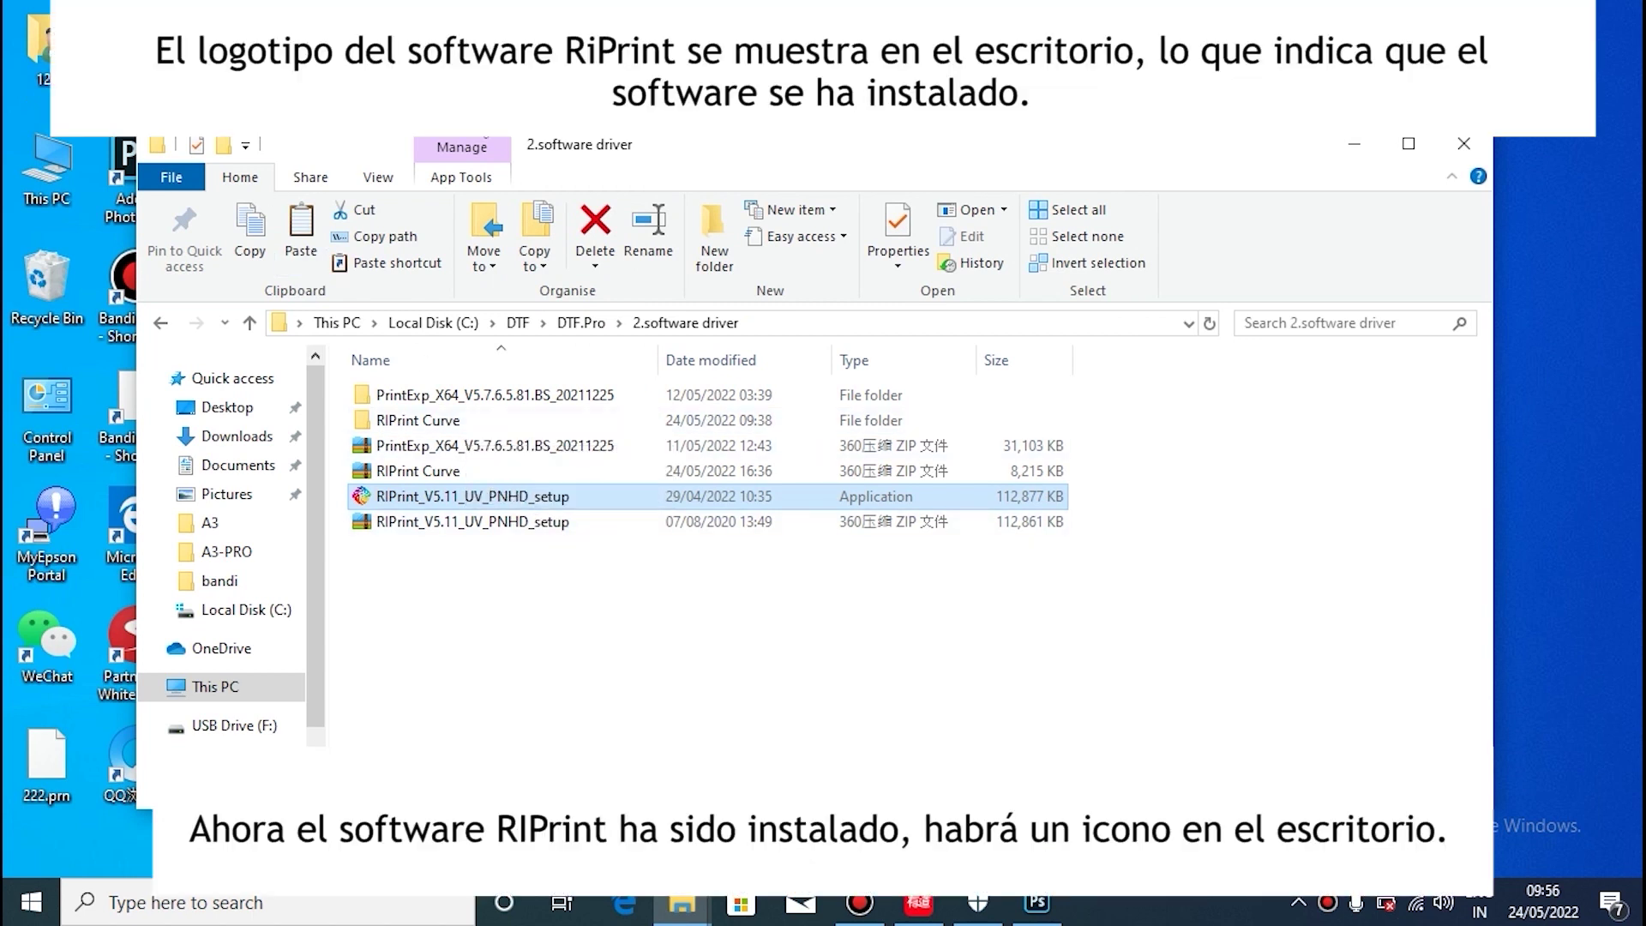
- Open the RIPrint Curve folder and copy the Printer folder inside it
left_click(450, 426)
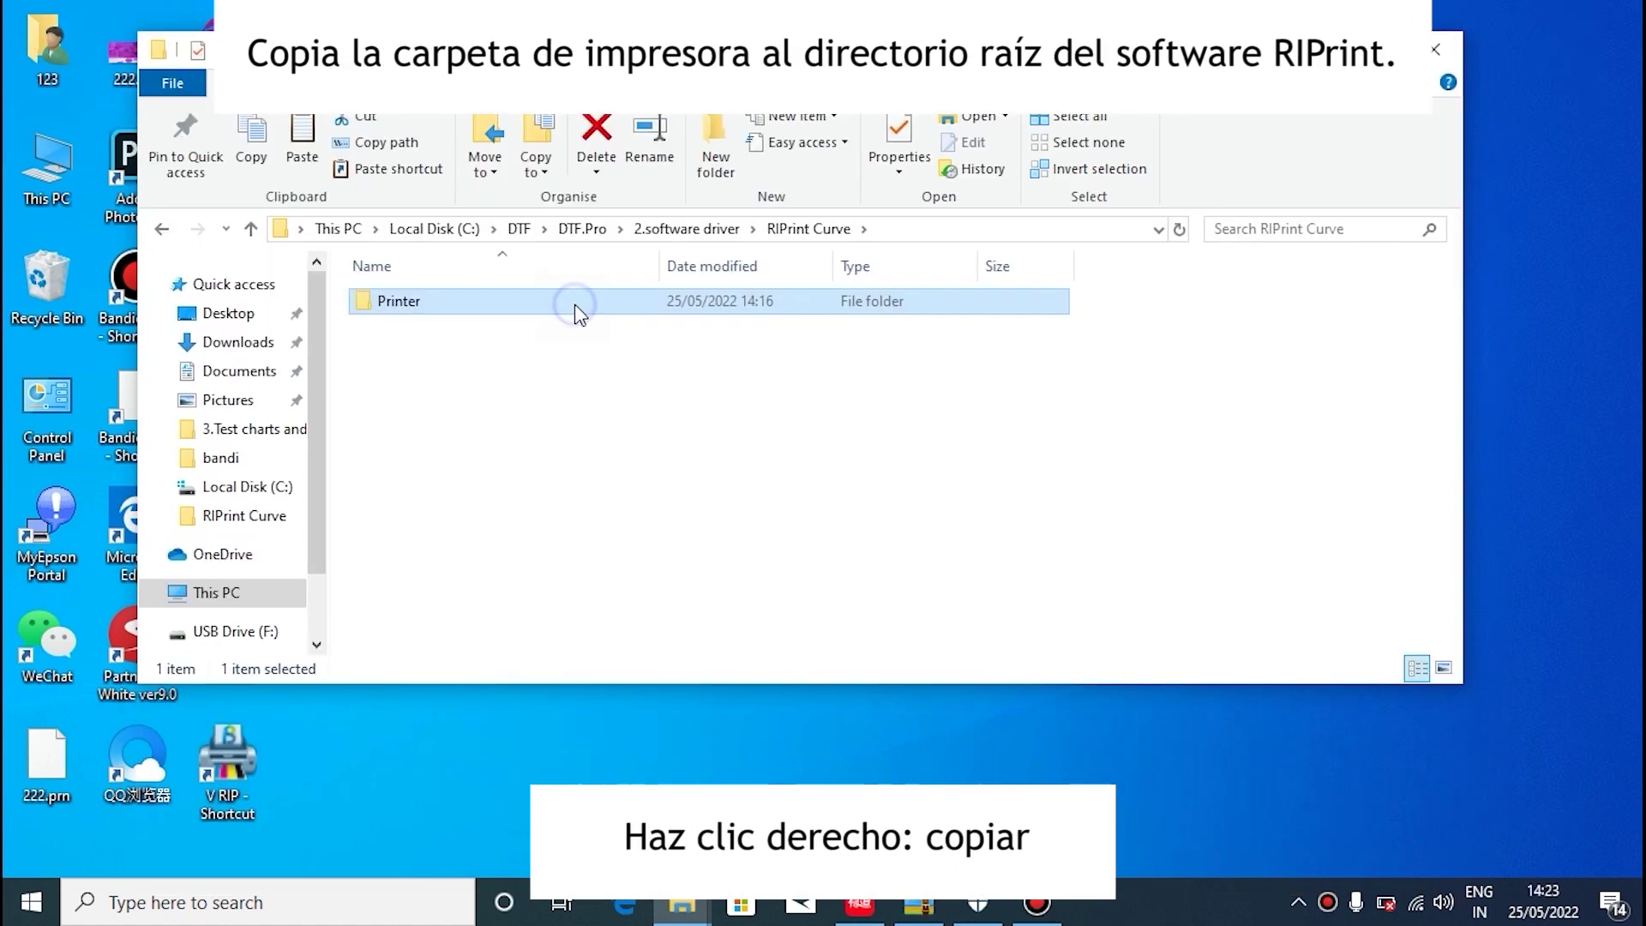
right_click(576, 305)
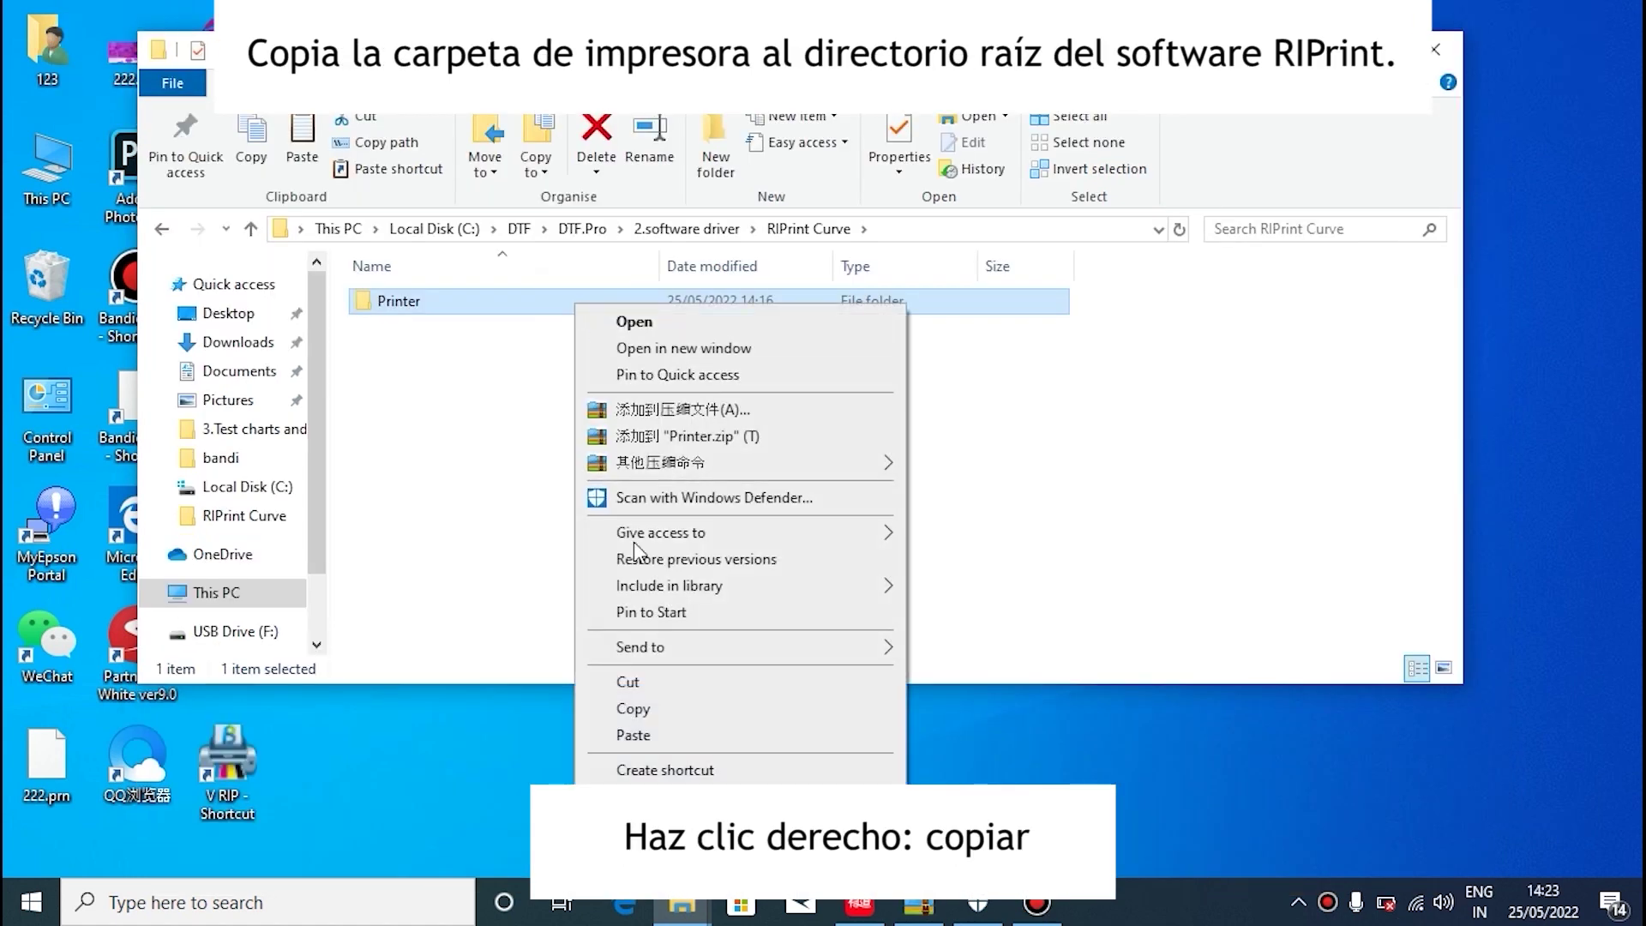
left_click(635, 708)
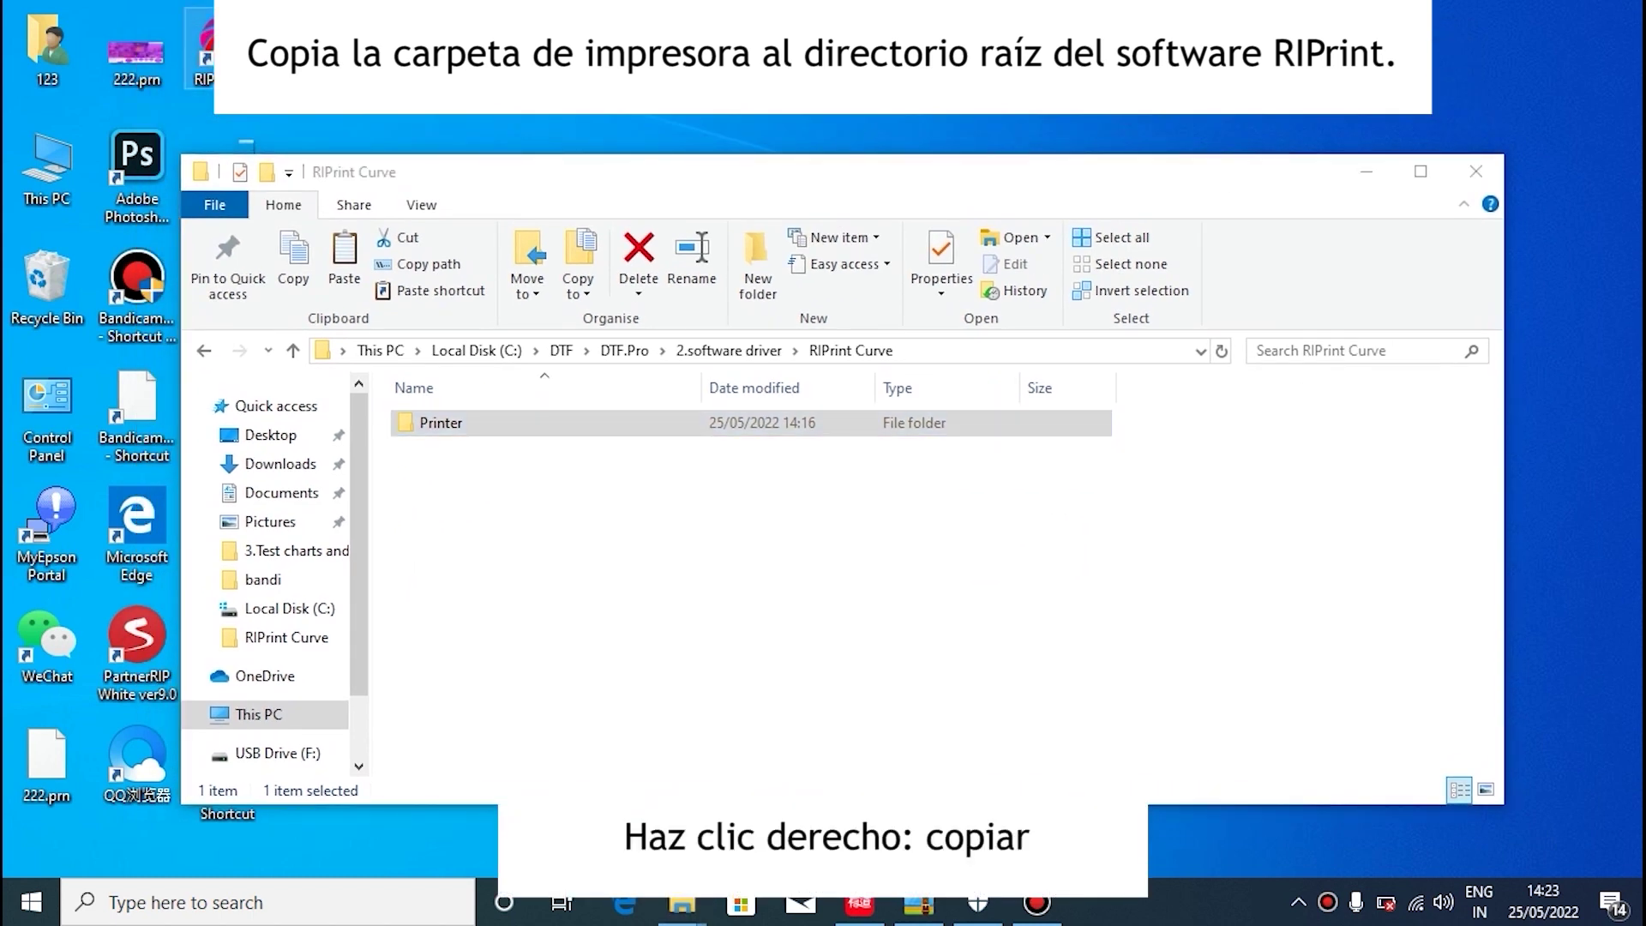
- Paste the Printer folder into RIPrint's installation folder, granting administrator permission for all current items
right_click(219, 47)
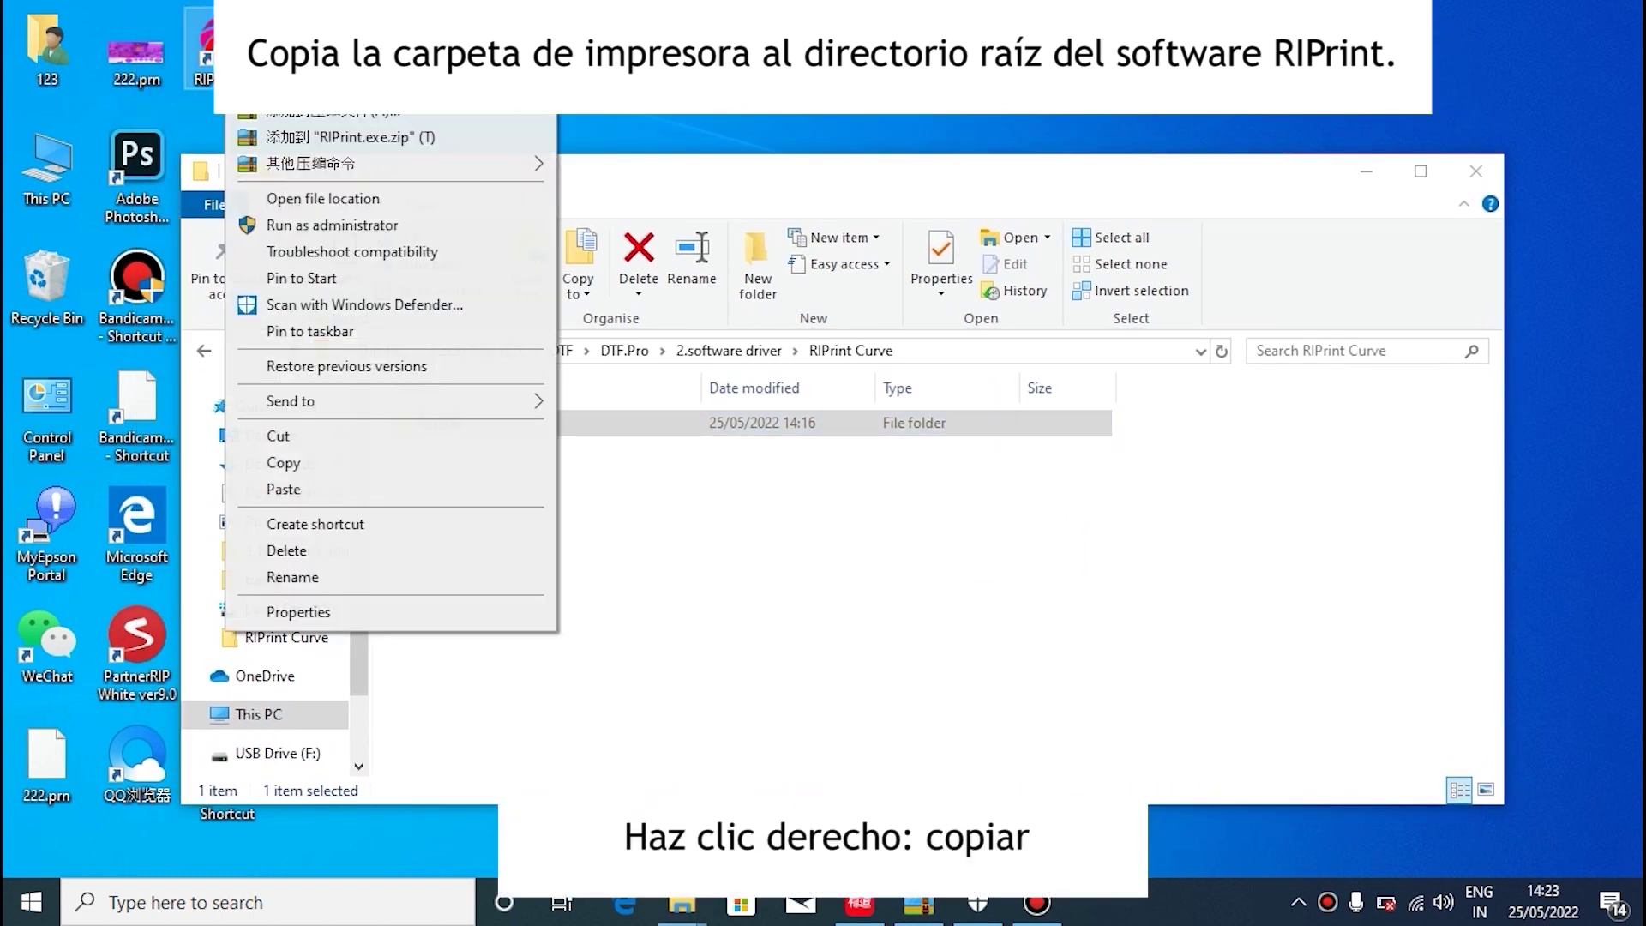
left_click(310, 199)
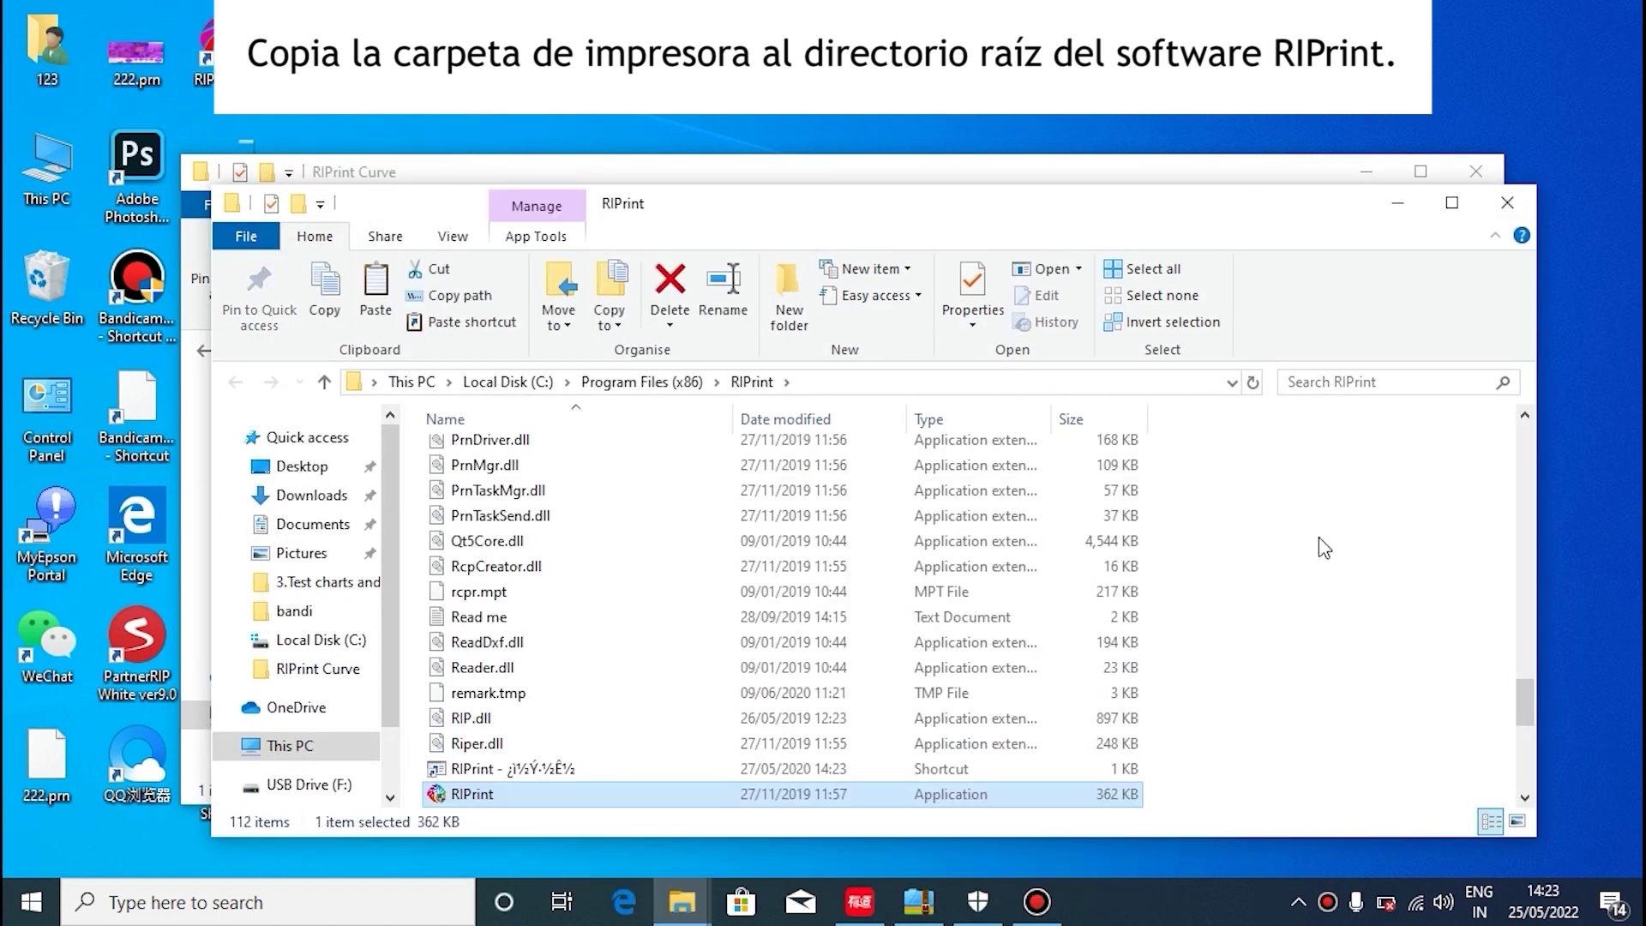
left_click(1327, 547)
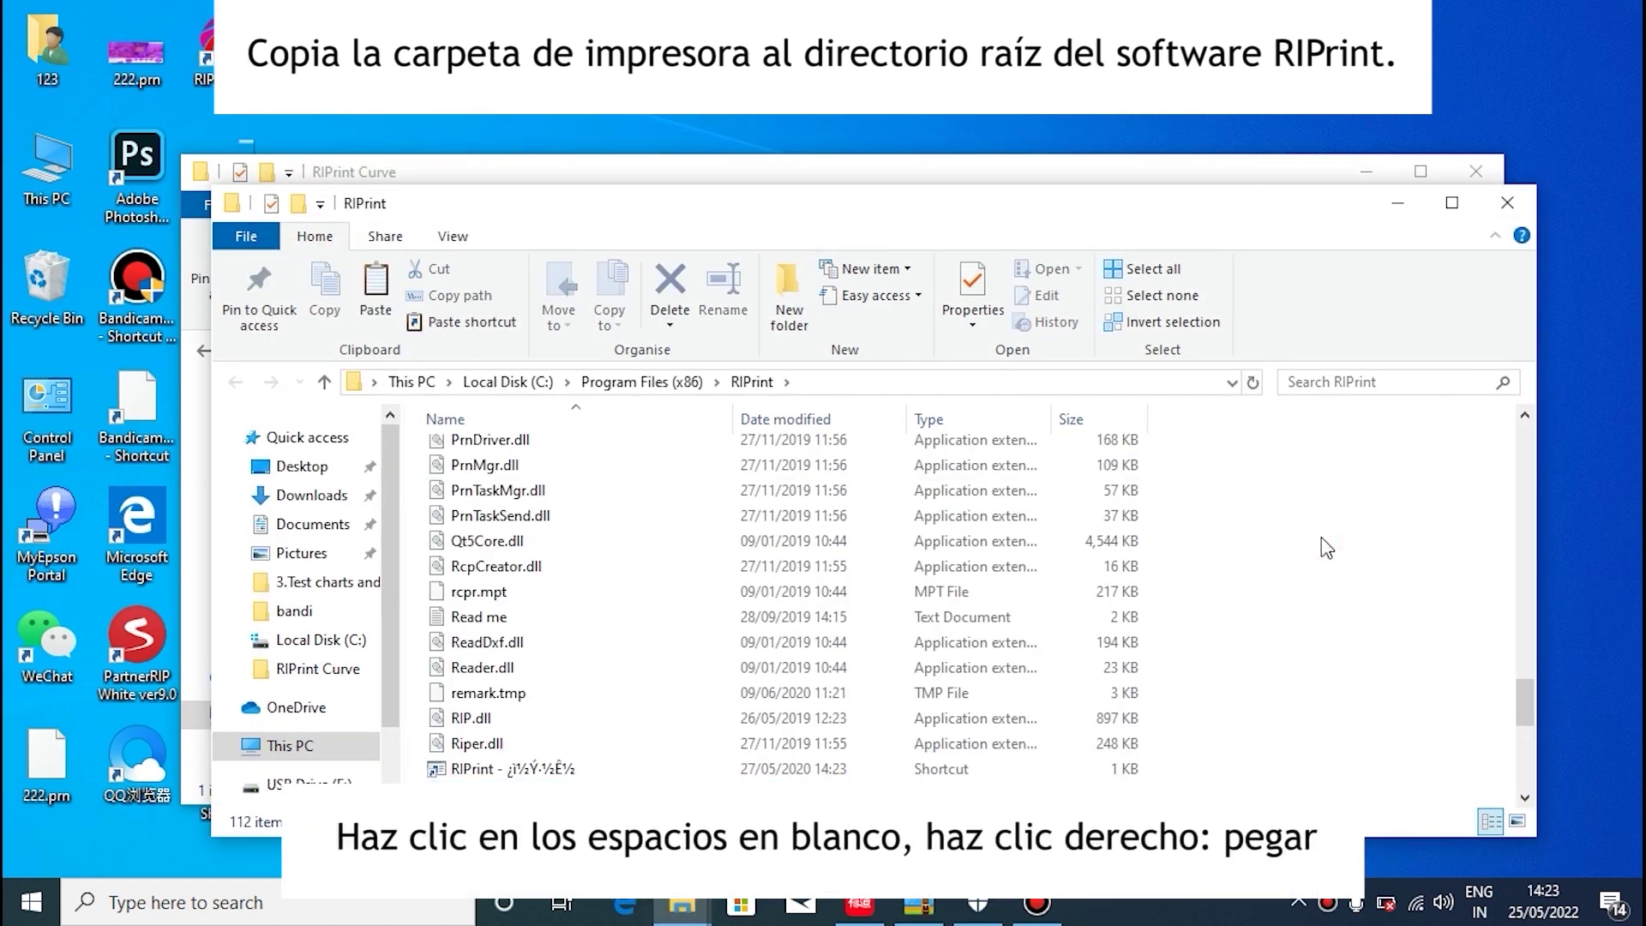
right_click(1323, 540)
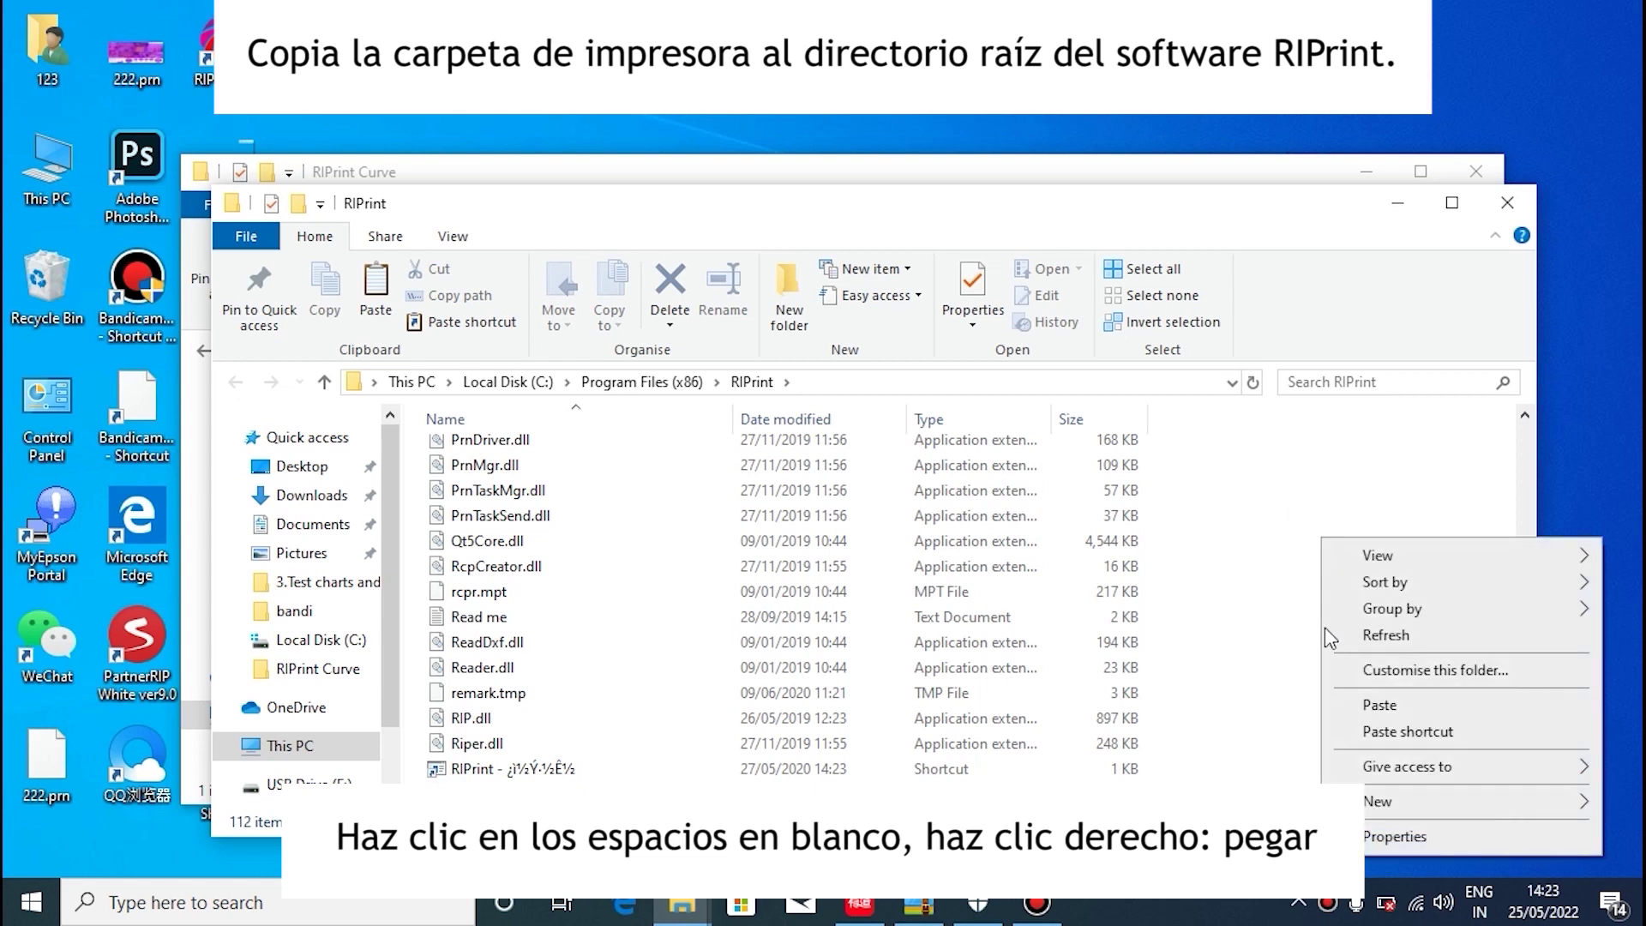
left_click(1357, 705)
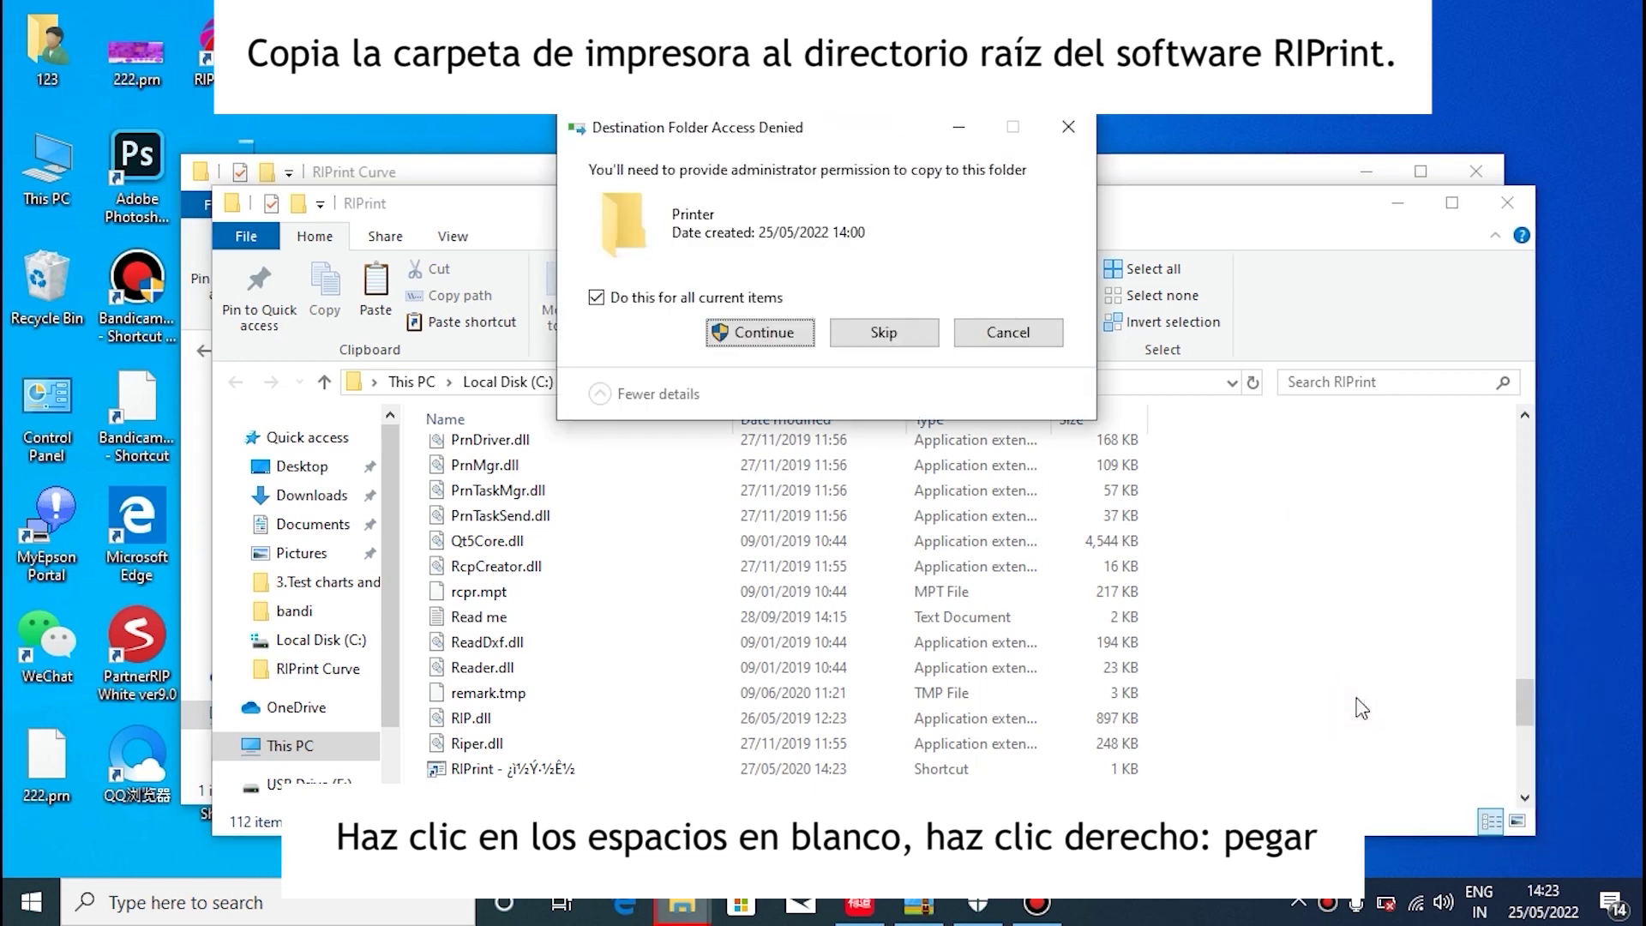
left_click(598, 300)
left_click(598, 300)
left_click(761, 330)
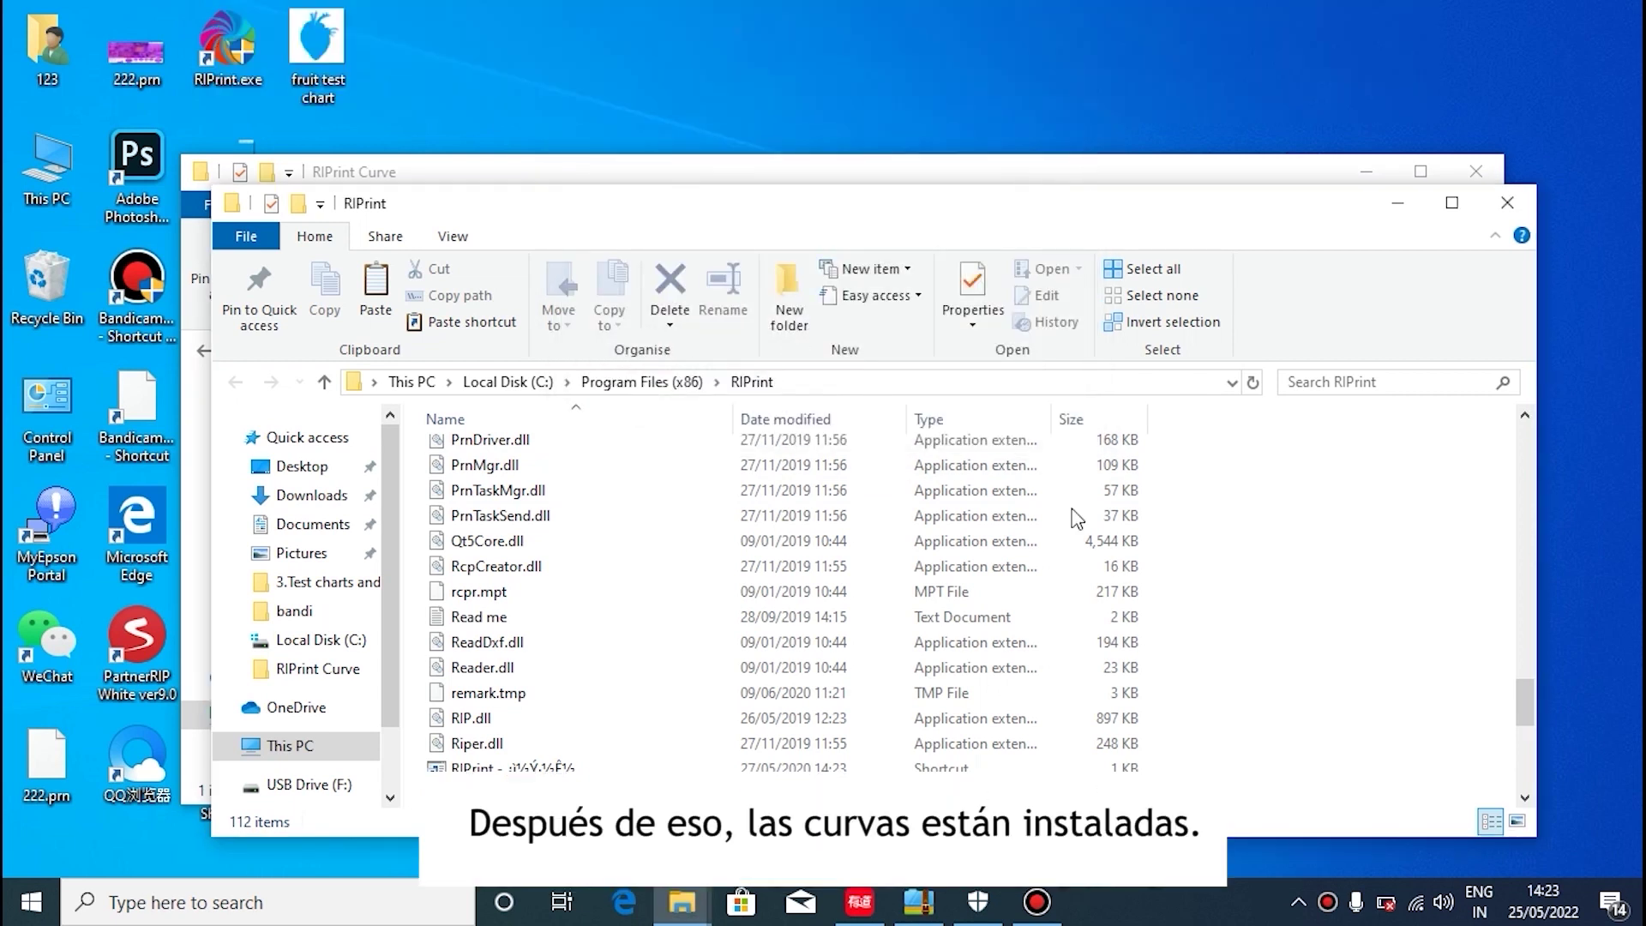
- Close both open folder windows and launch RIPrint from the desktop
left_click(1507, 206)
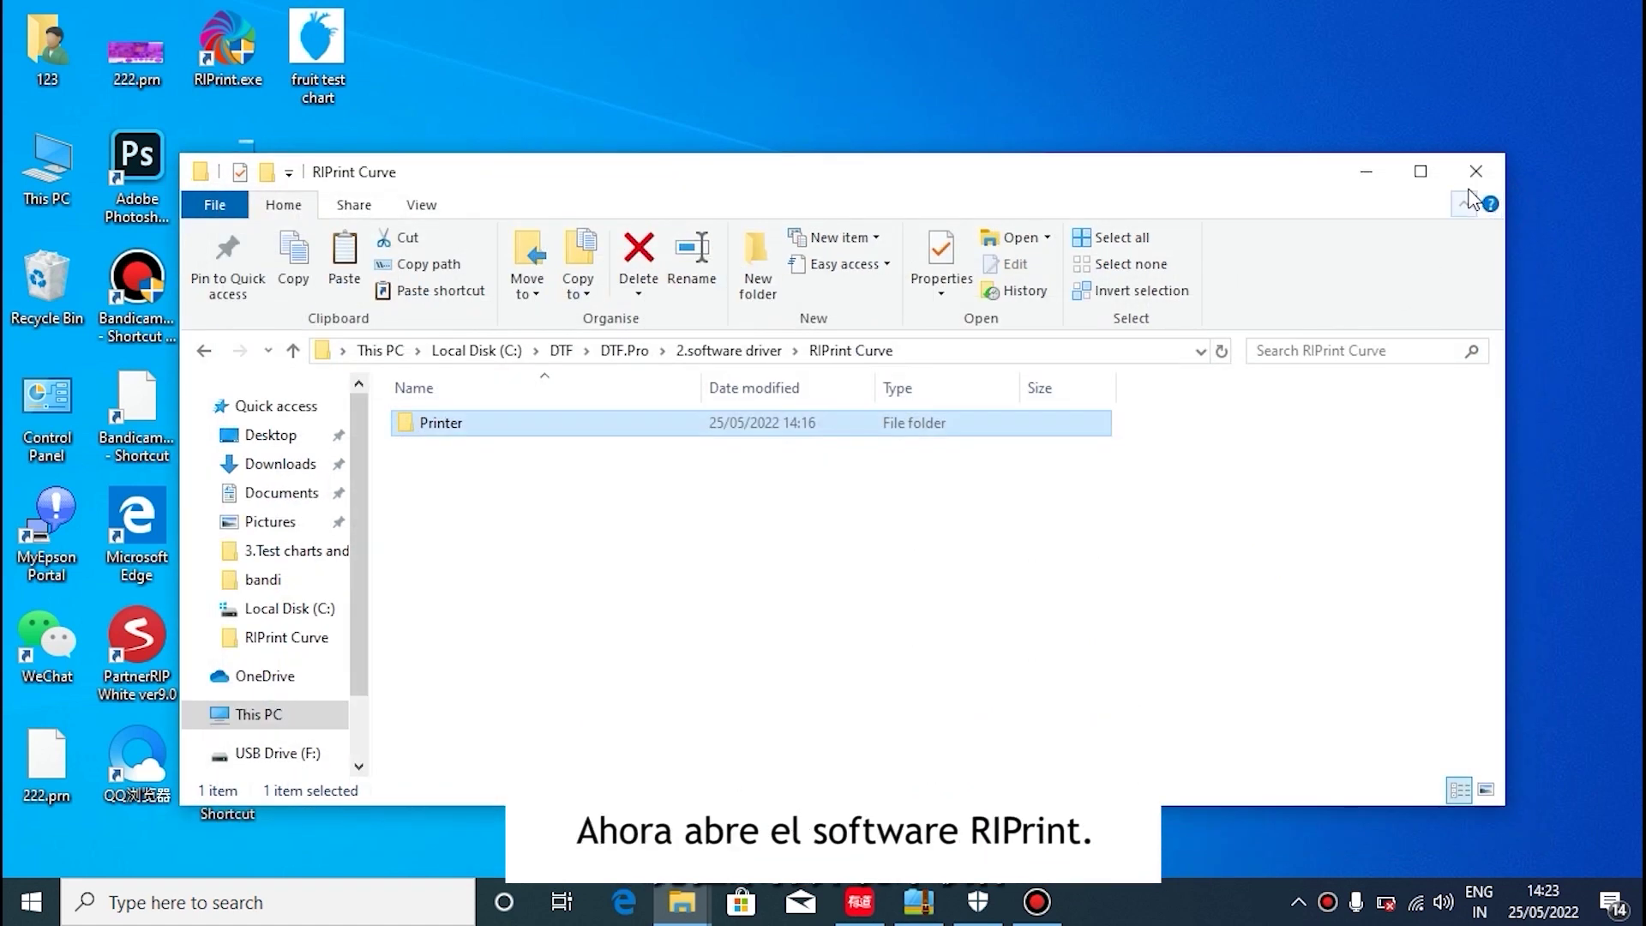
left_click(1475, 172)
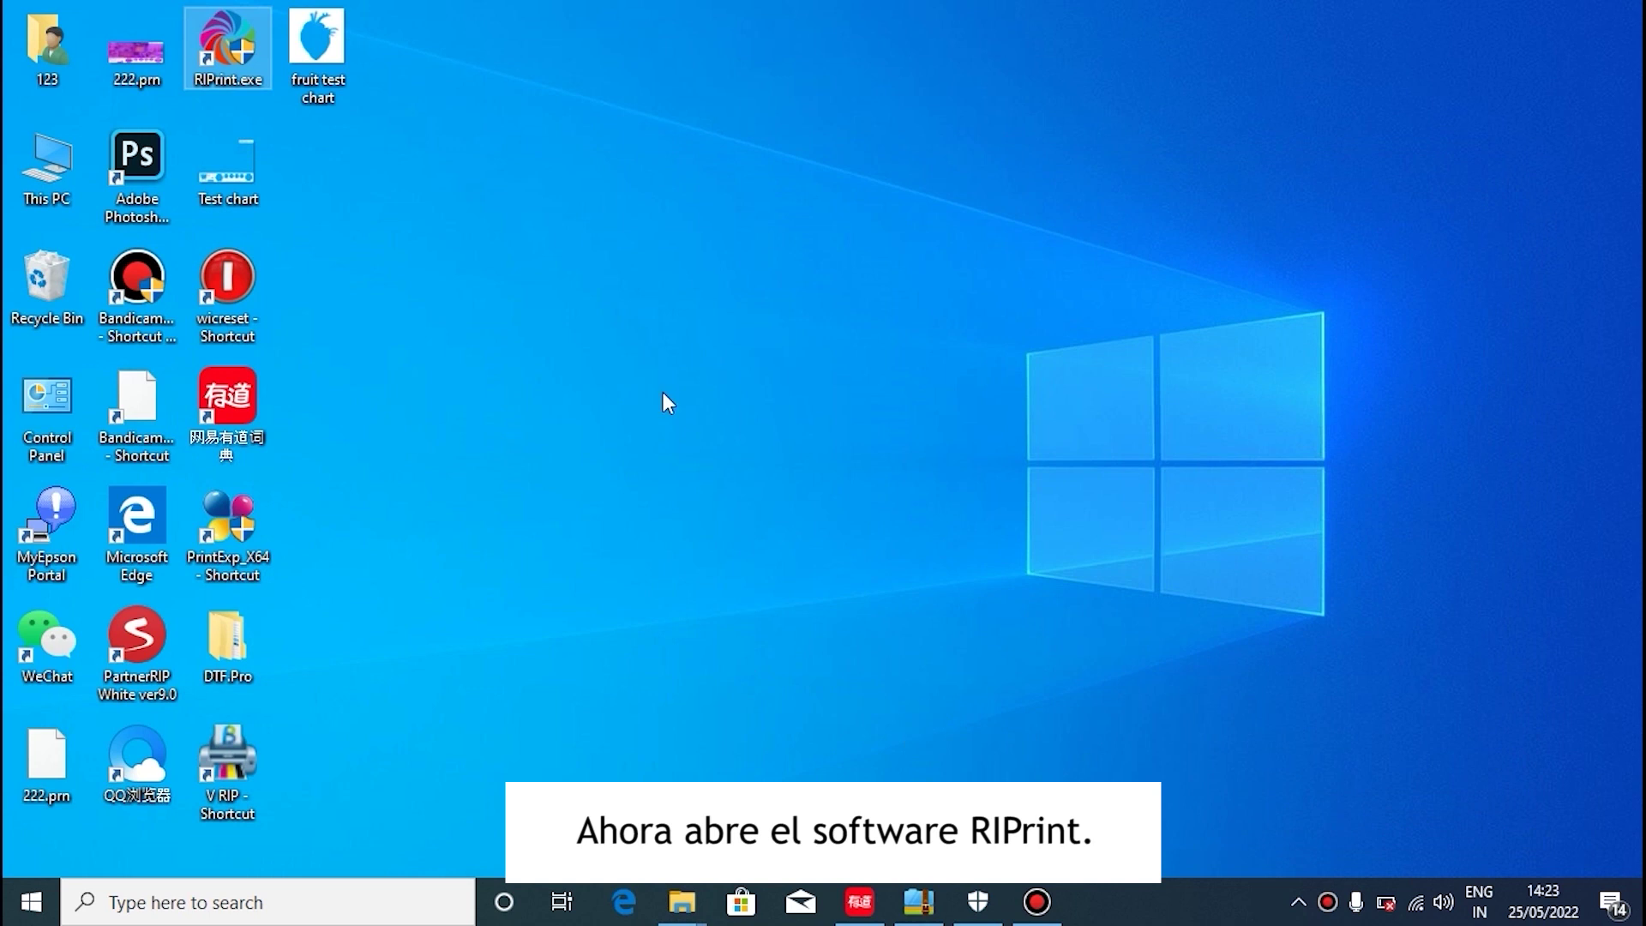
right_click(228, 62)
left_click(257, 81)
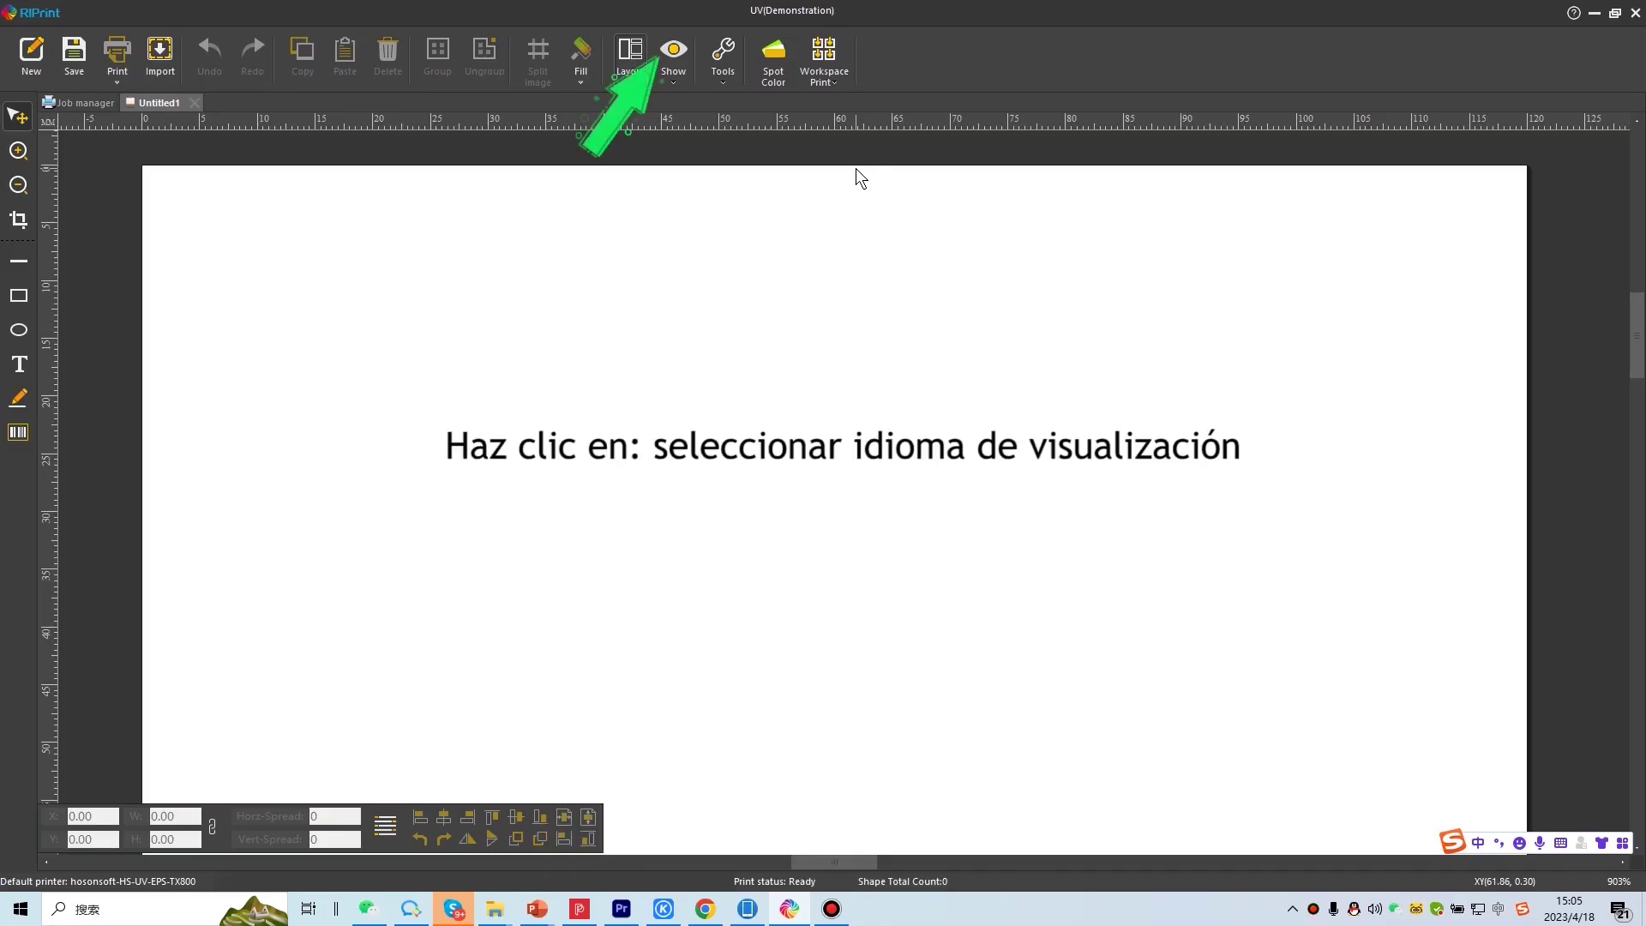
- Check the available display languages and set the ruler unit to CM
left_click(672, 79)
mouse_move(747, 283)
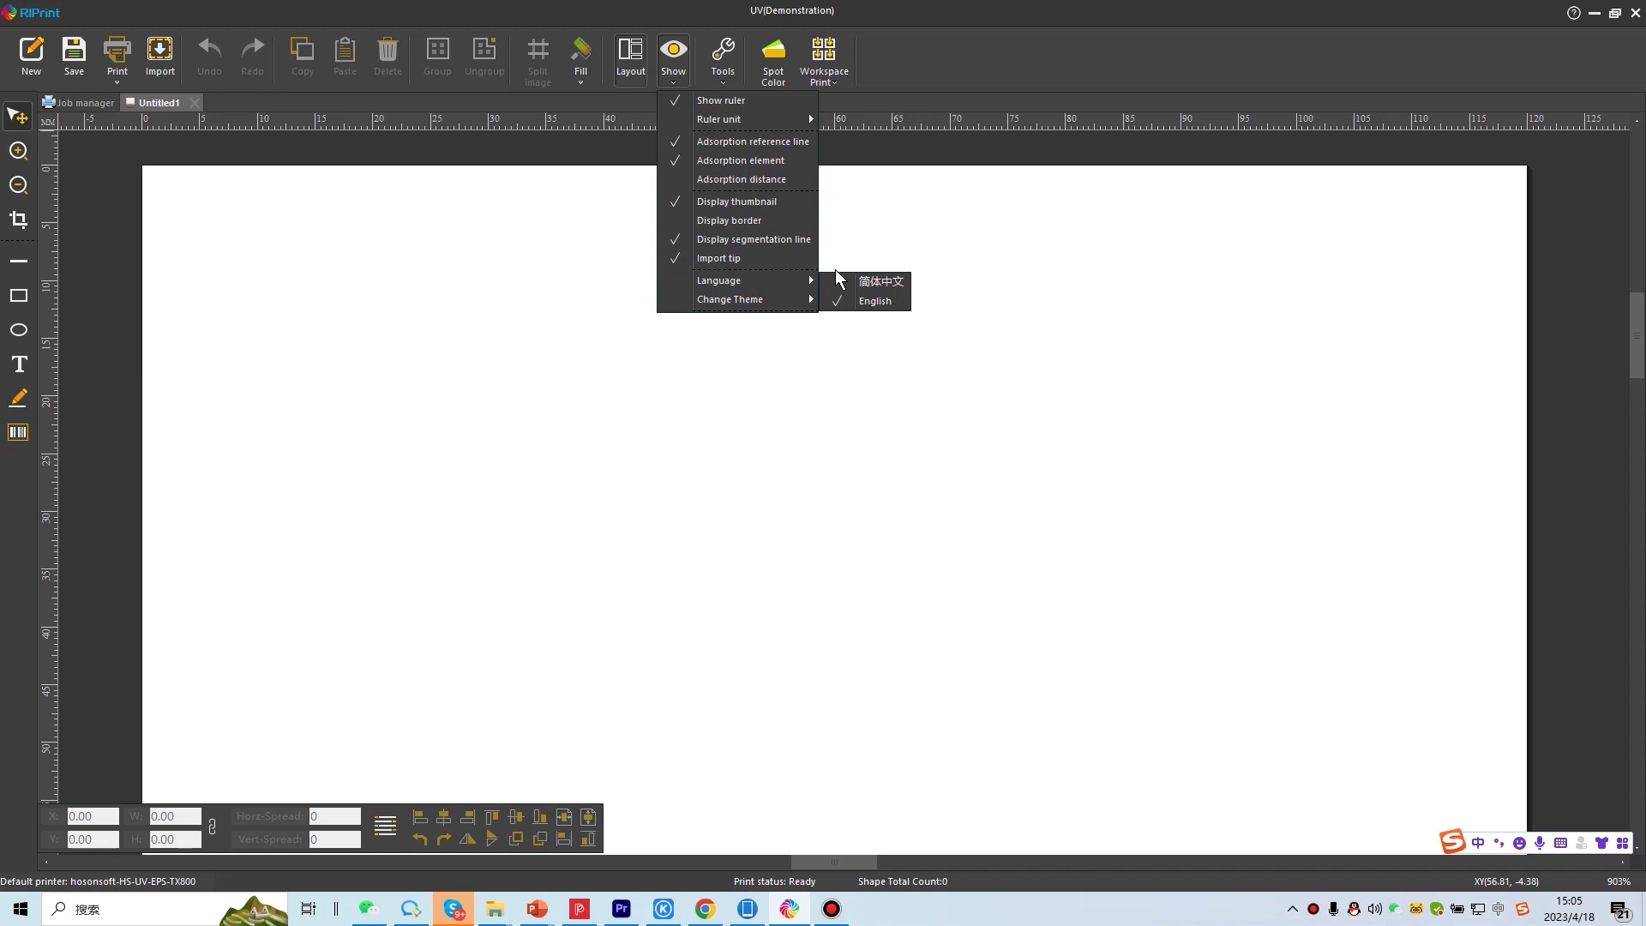
mouse_move(787, 120)
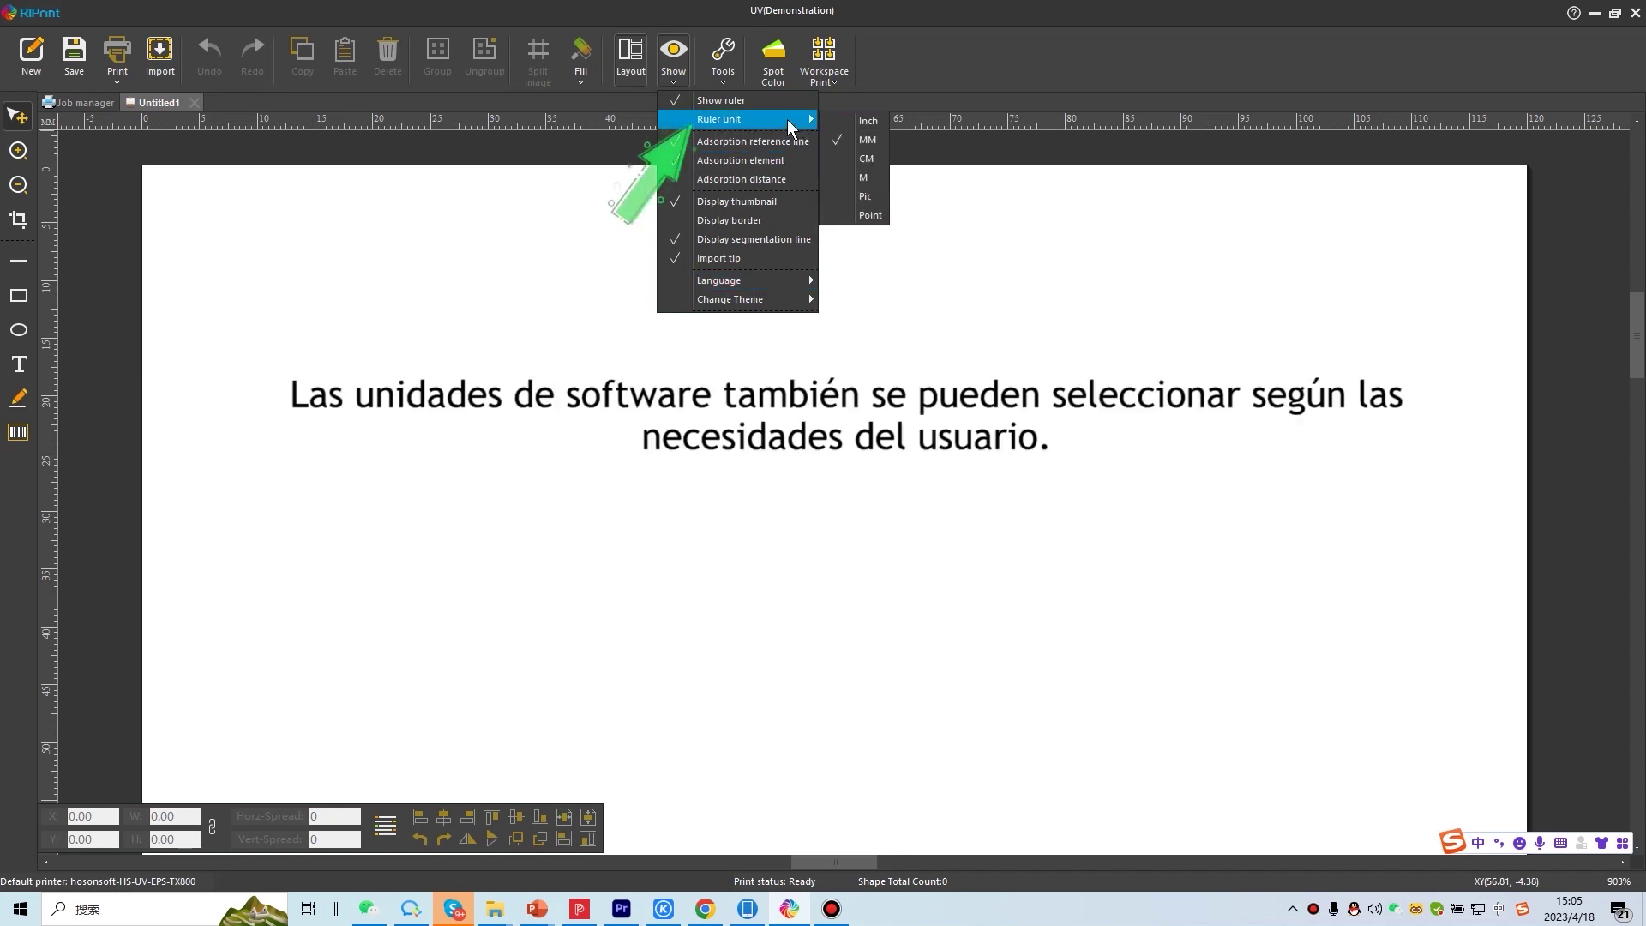
left_click(859, 159)
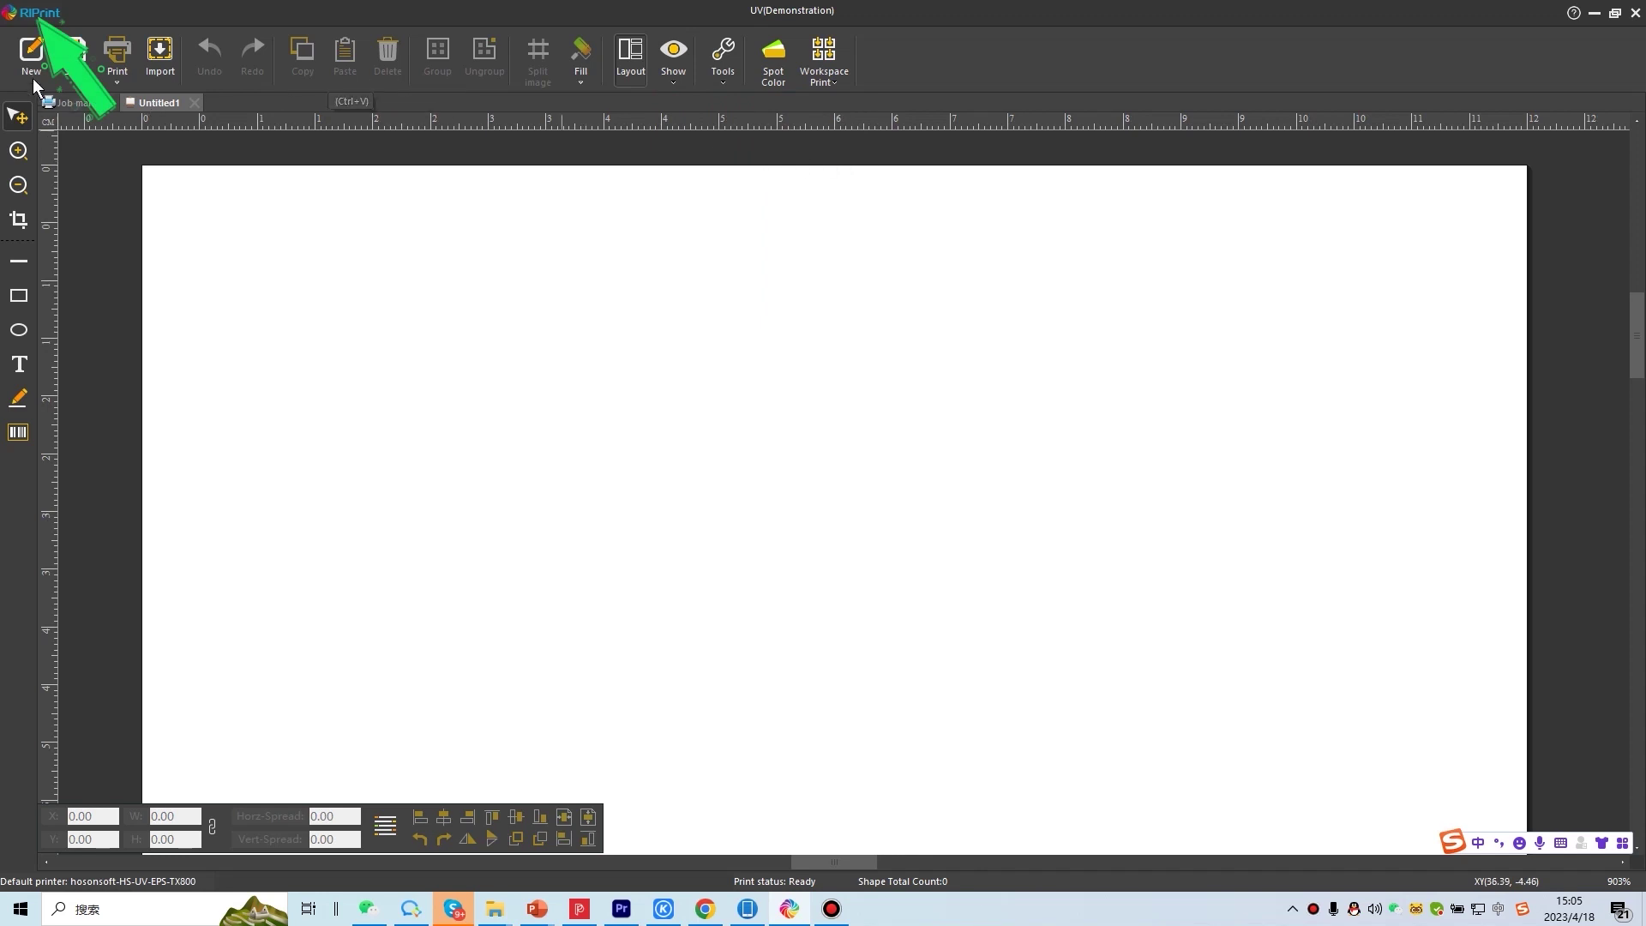
- Set the canvas size to 30 cm wide and 60 cm high
left_click(32, 15)
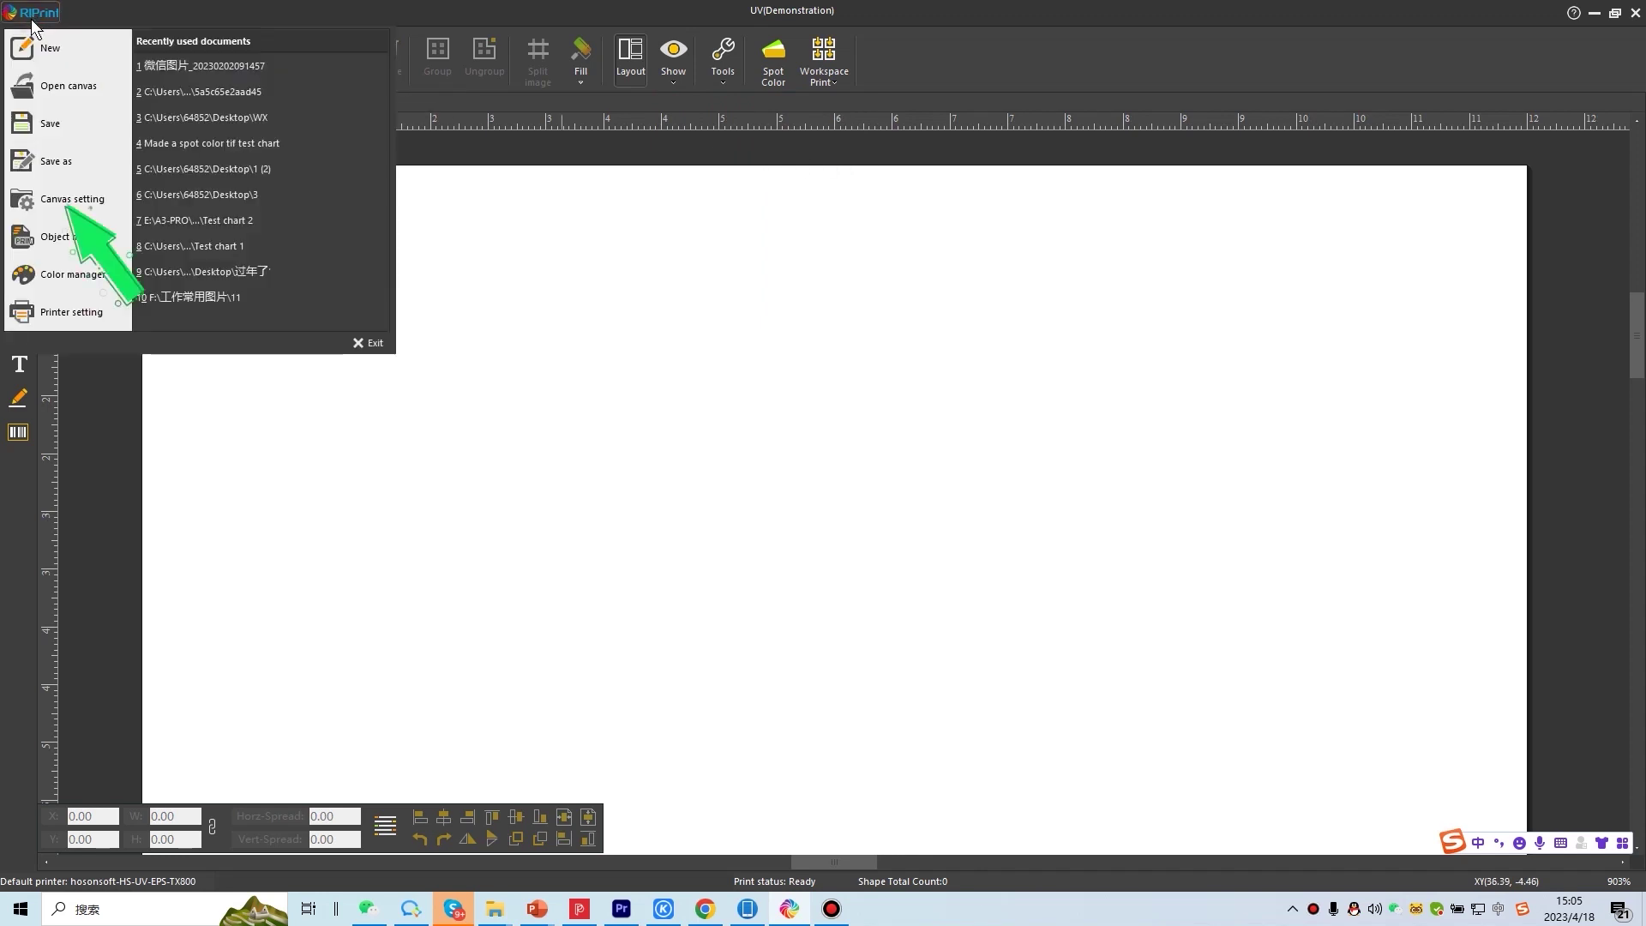
left_click(30, 199)
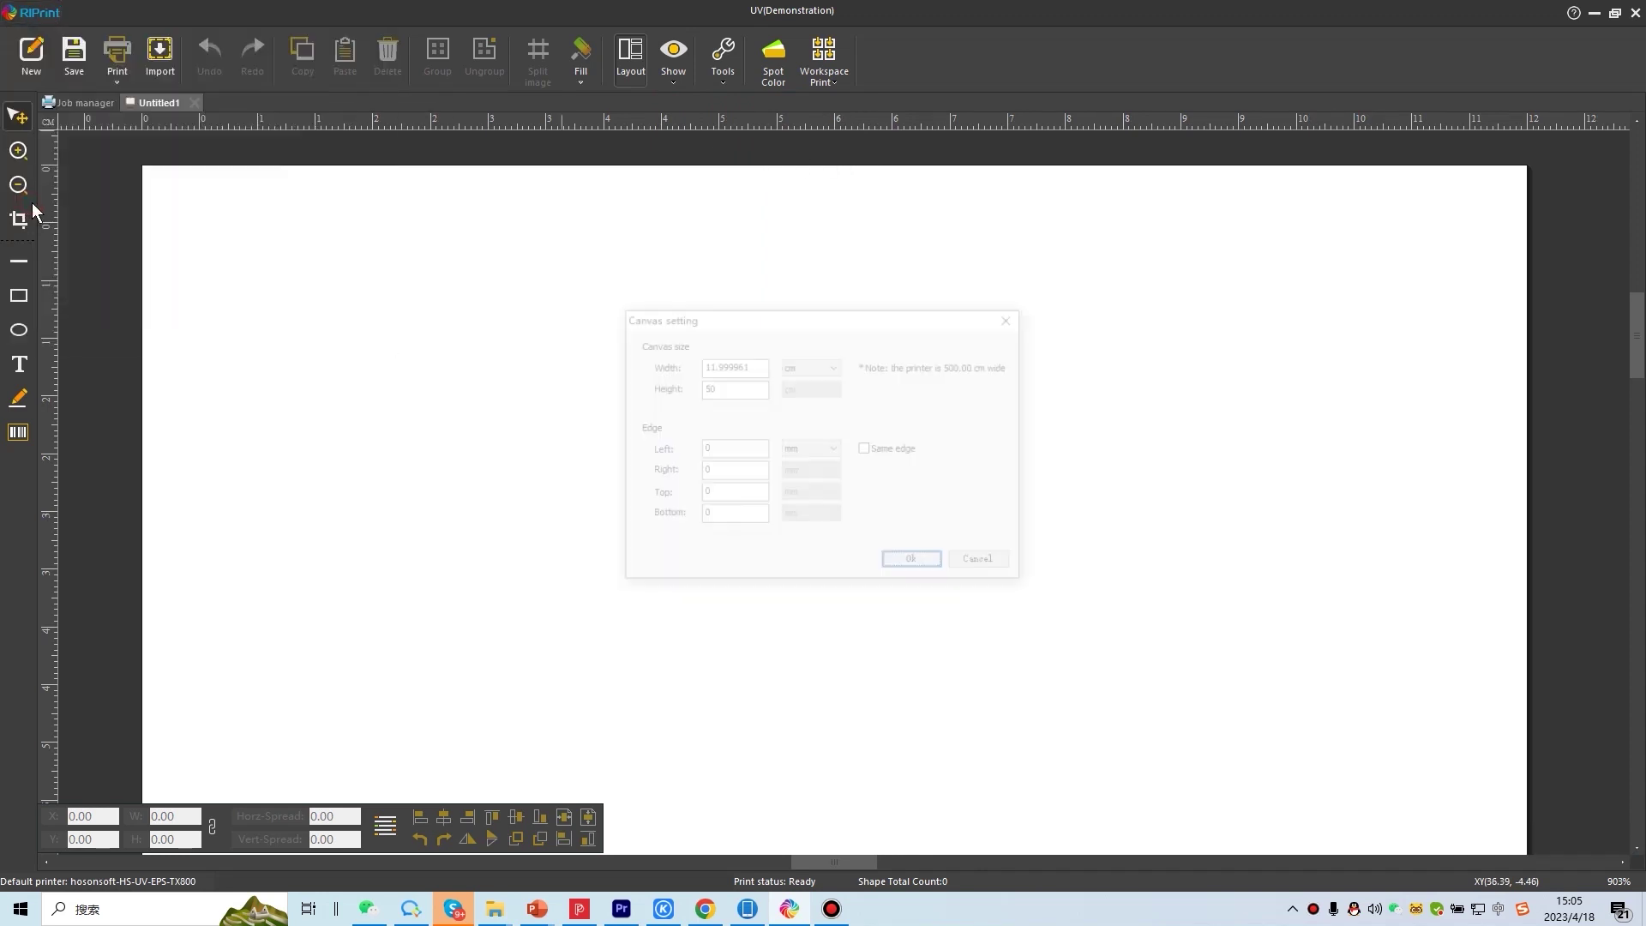
left_click_drag(756, 367, 623, 364)
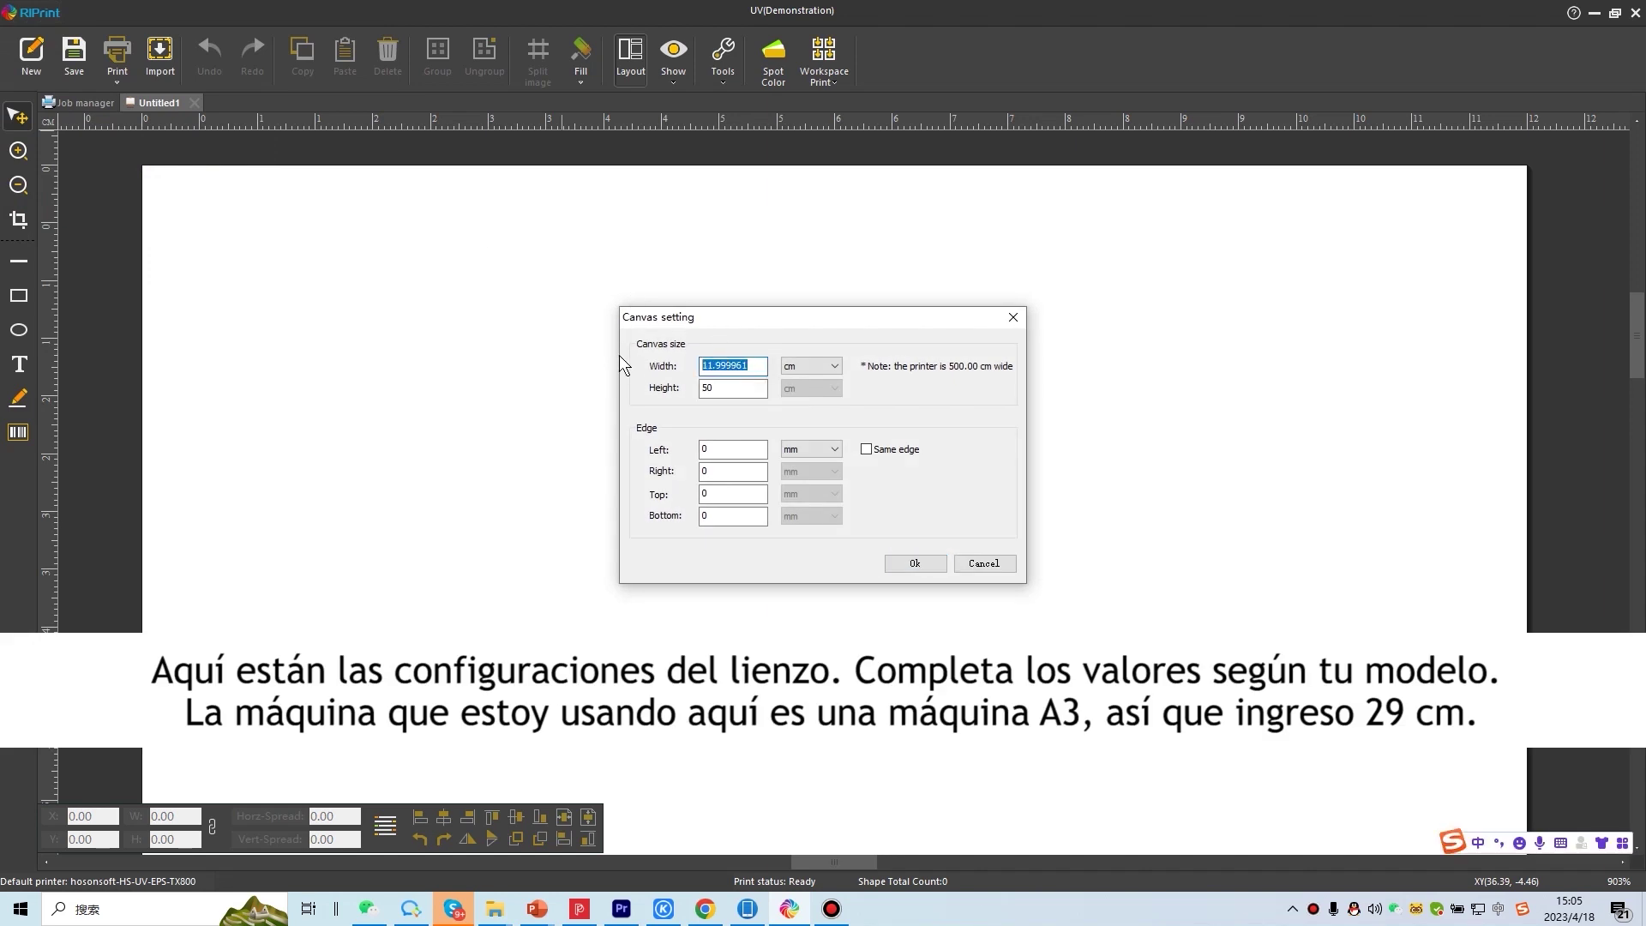
type("30")
left_click_drag(758, 389, 690, 393)
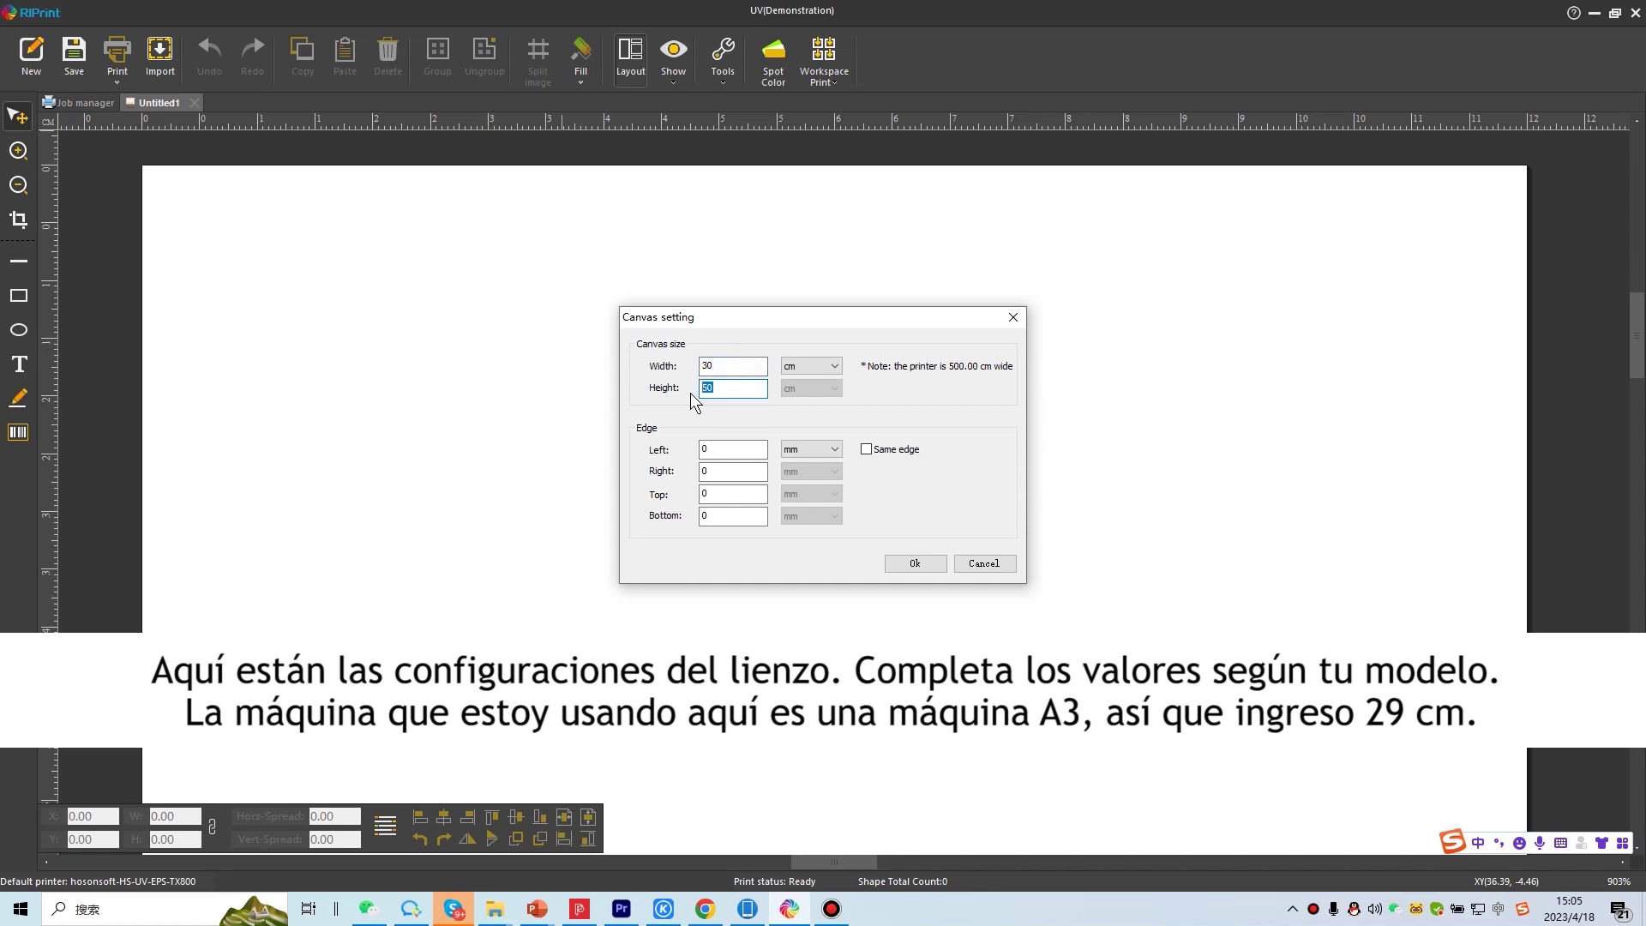
type("60")
left_click(915, 562)
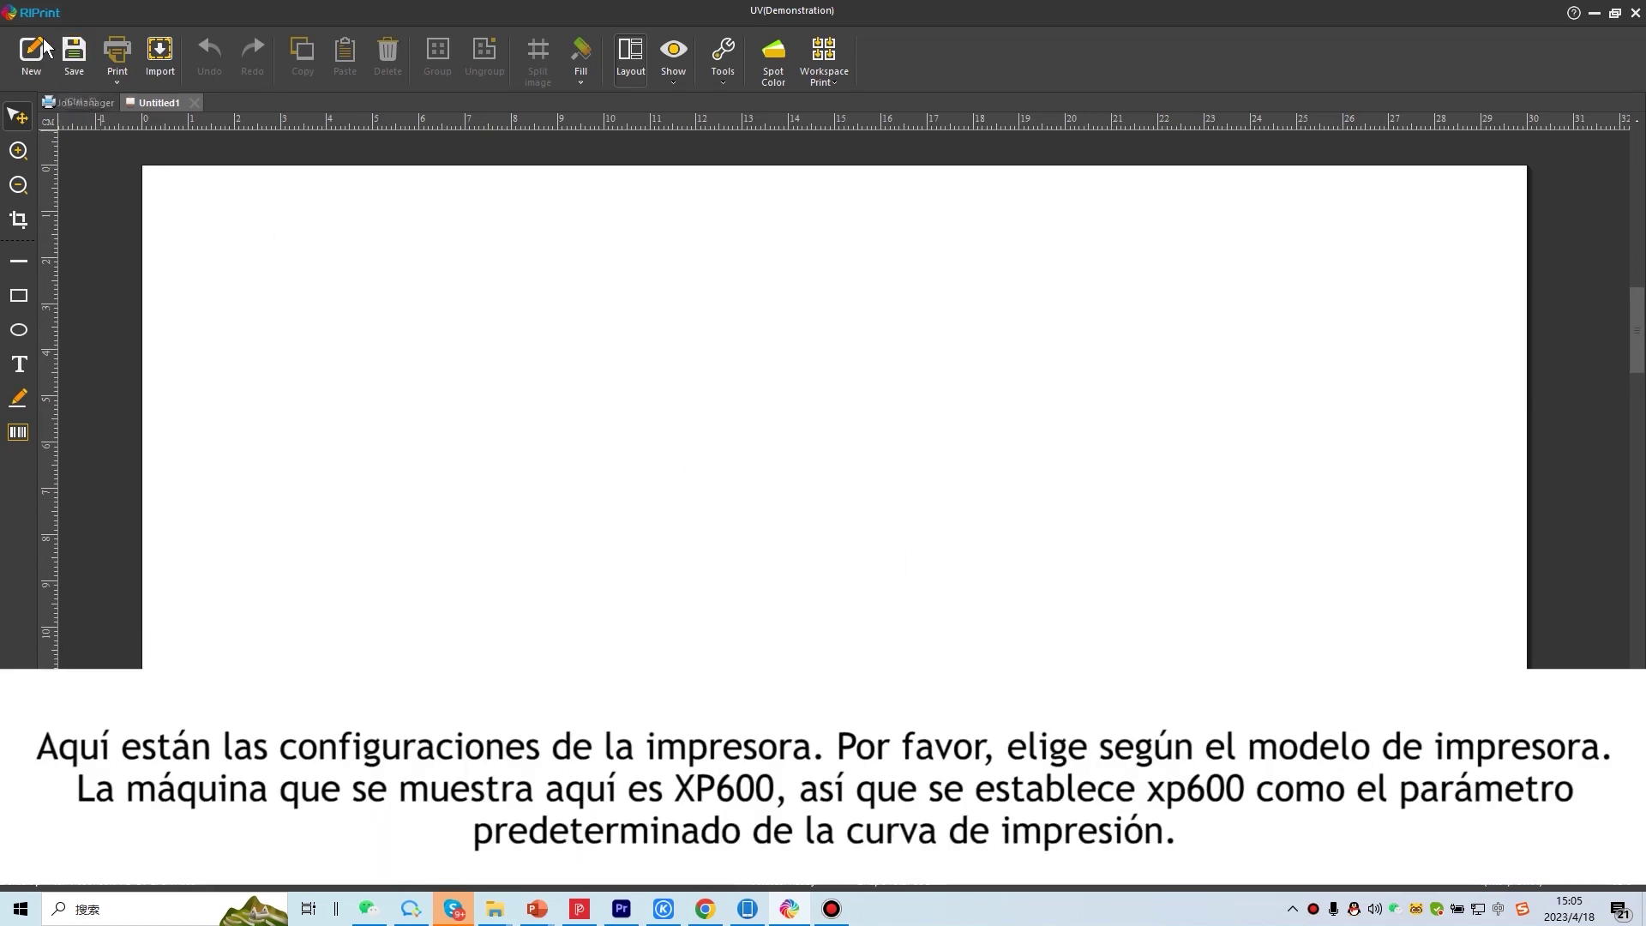
- Make EPS-XP600 the default printer in the printer settings and exit them
left_click(14, 12)
left_click(75, 310)
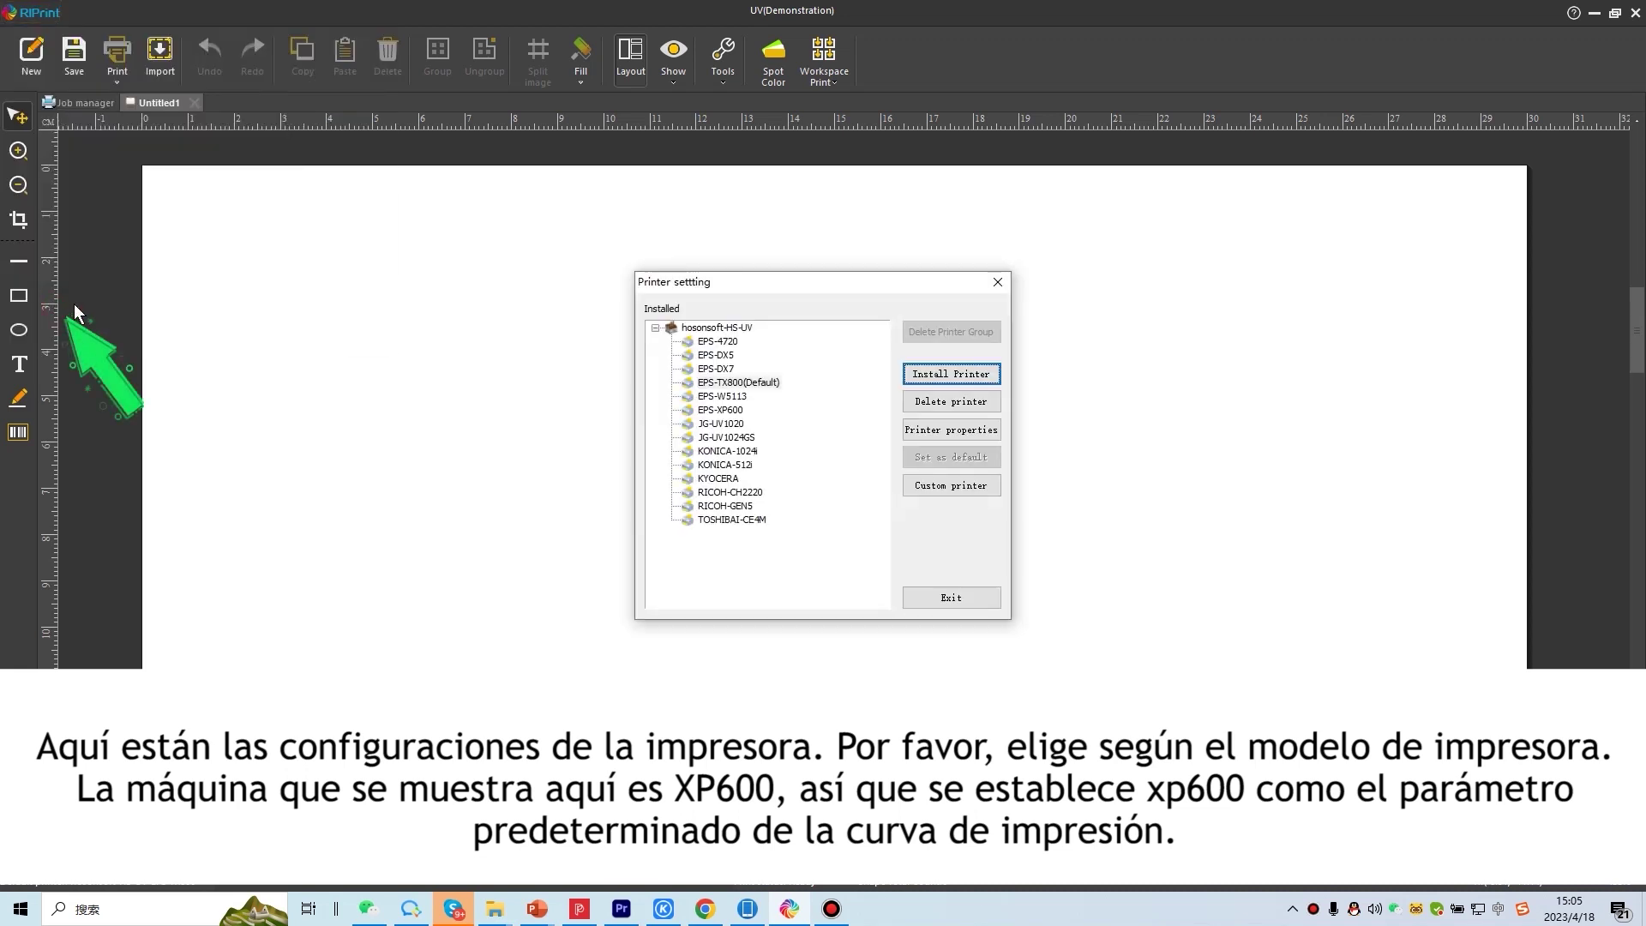
left_click(720, 411)
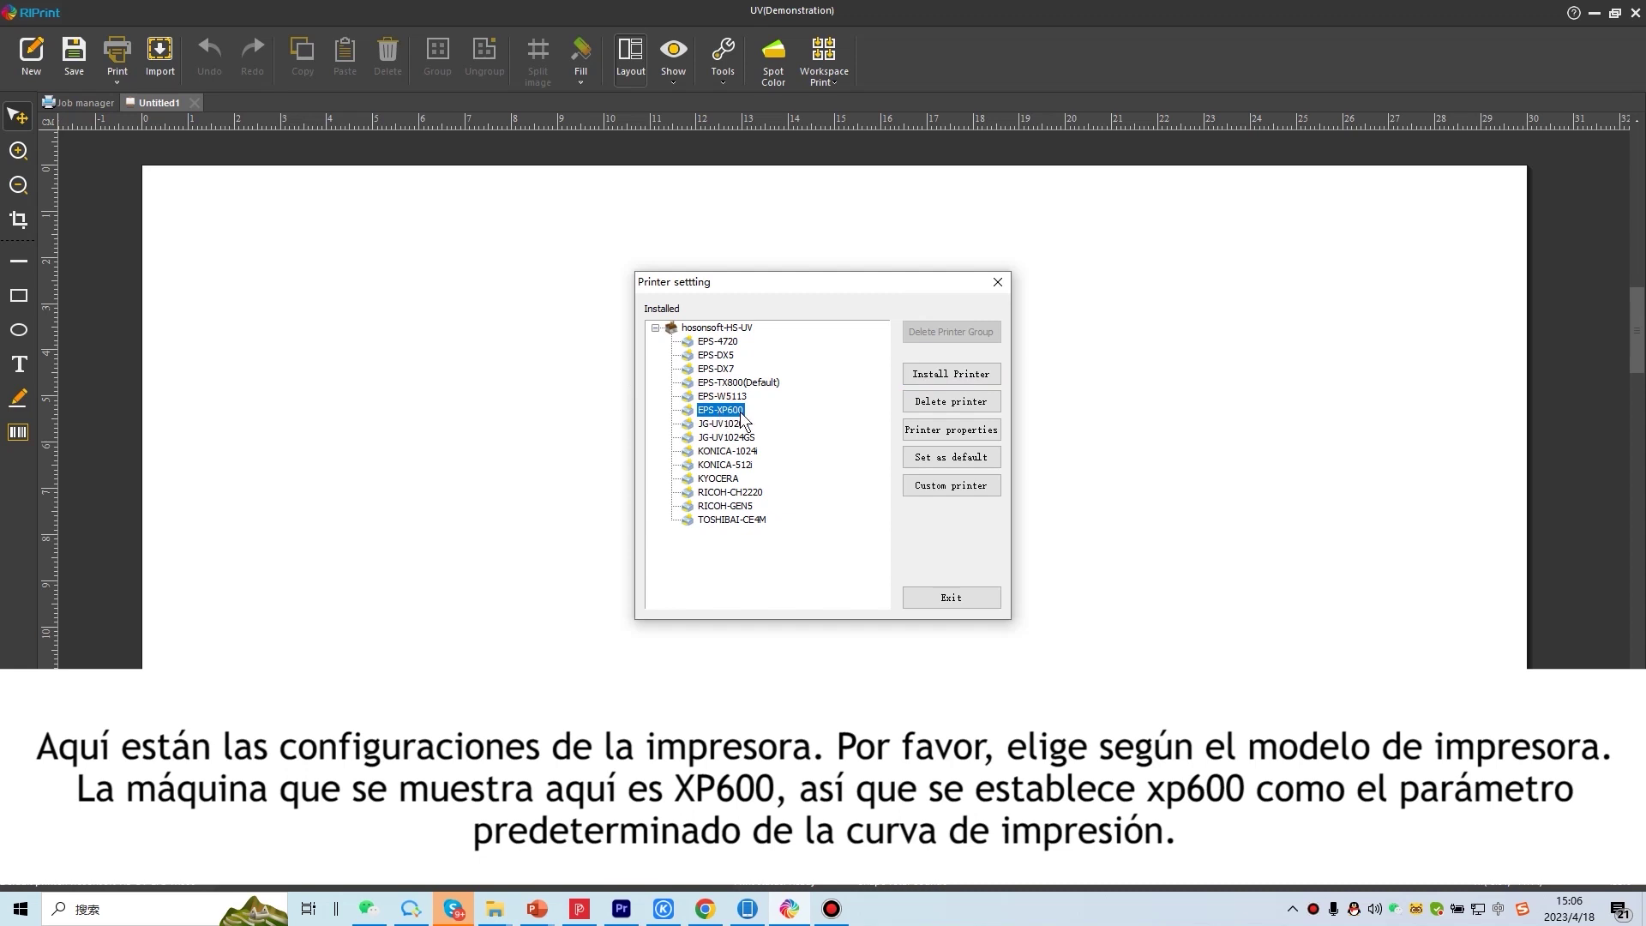
left_click(939, 462)
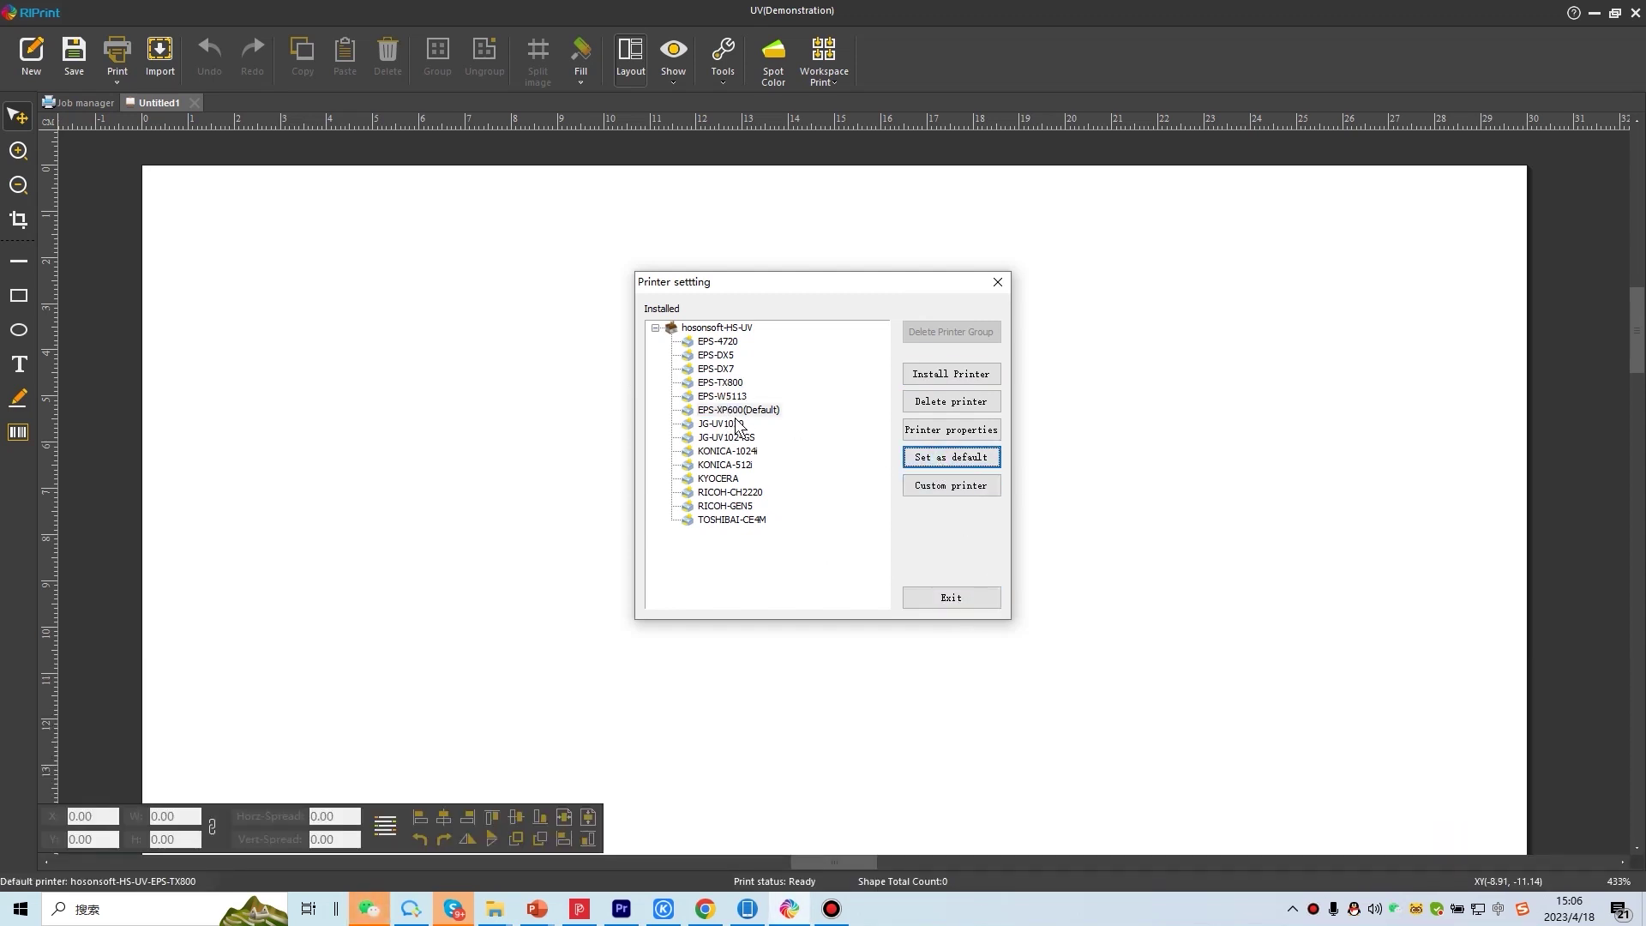
left_click(949, 595)
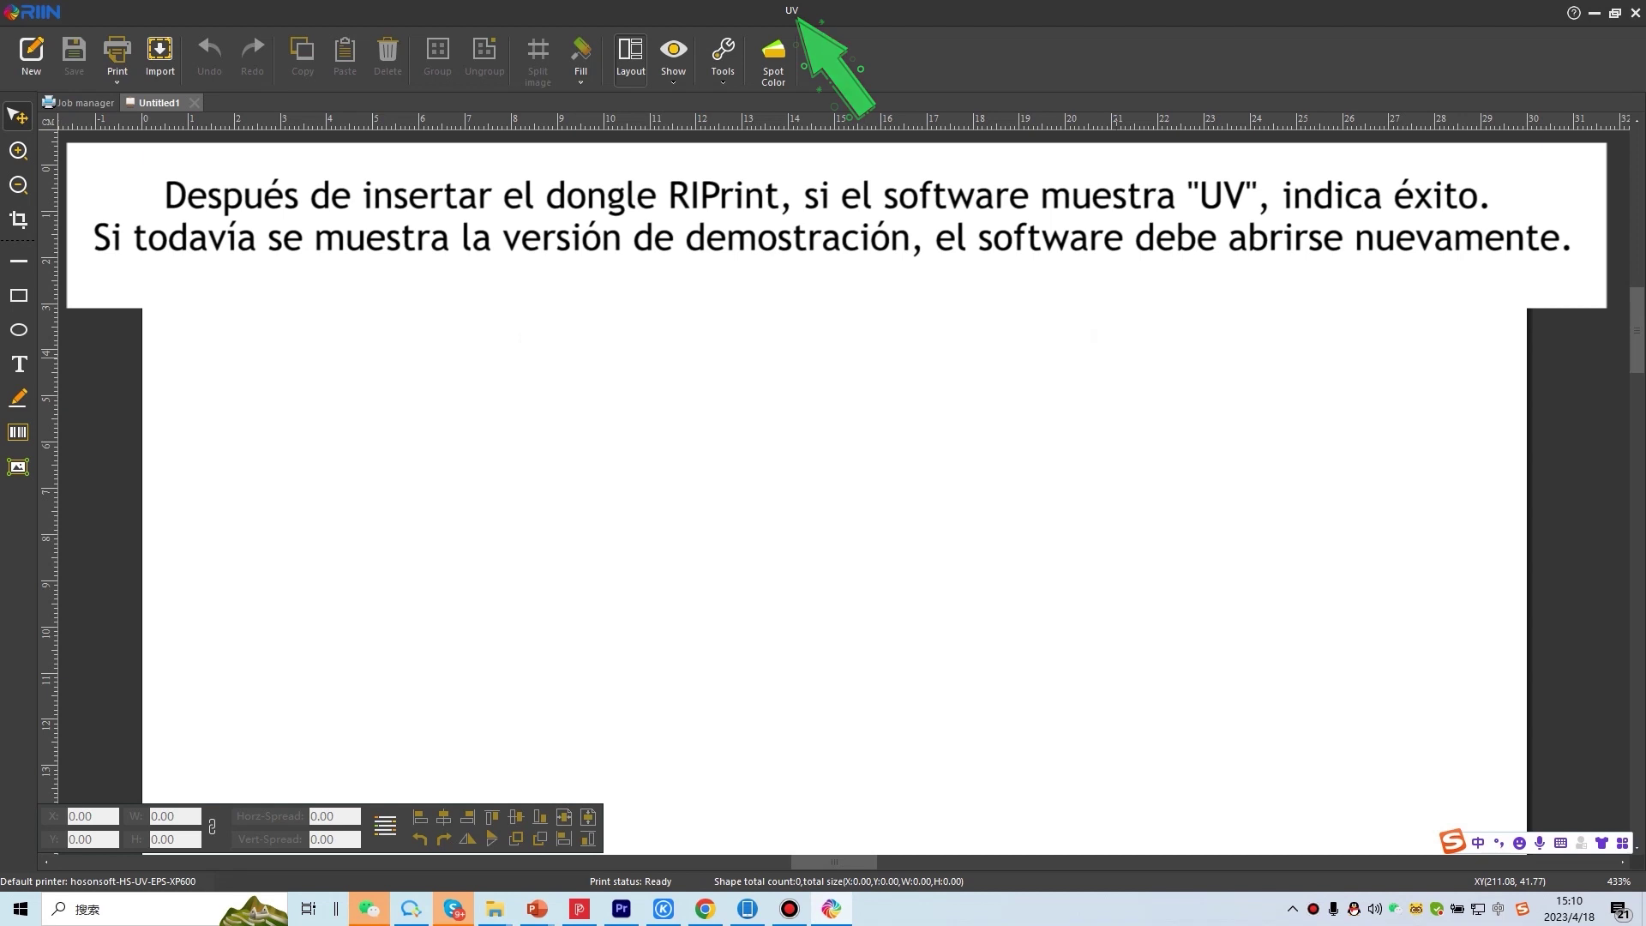
- In the Spot Color settings, set the first white ink row to data source Spot, effect Smooth Mode and shrink -0.1
left_click(774, 59)
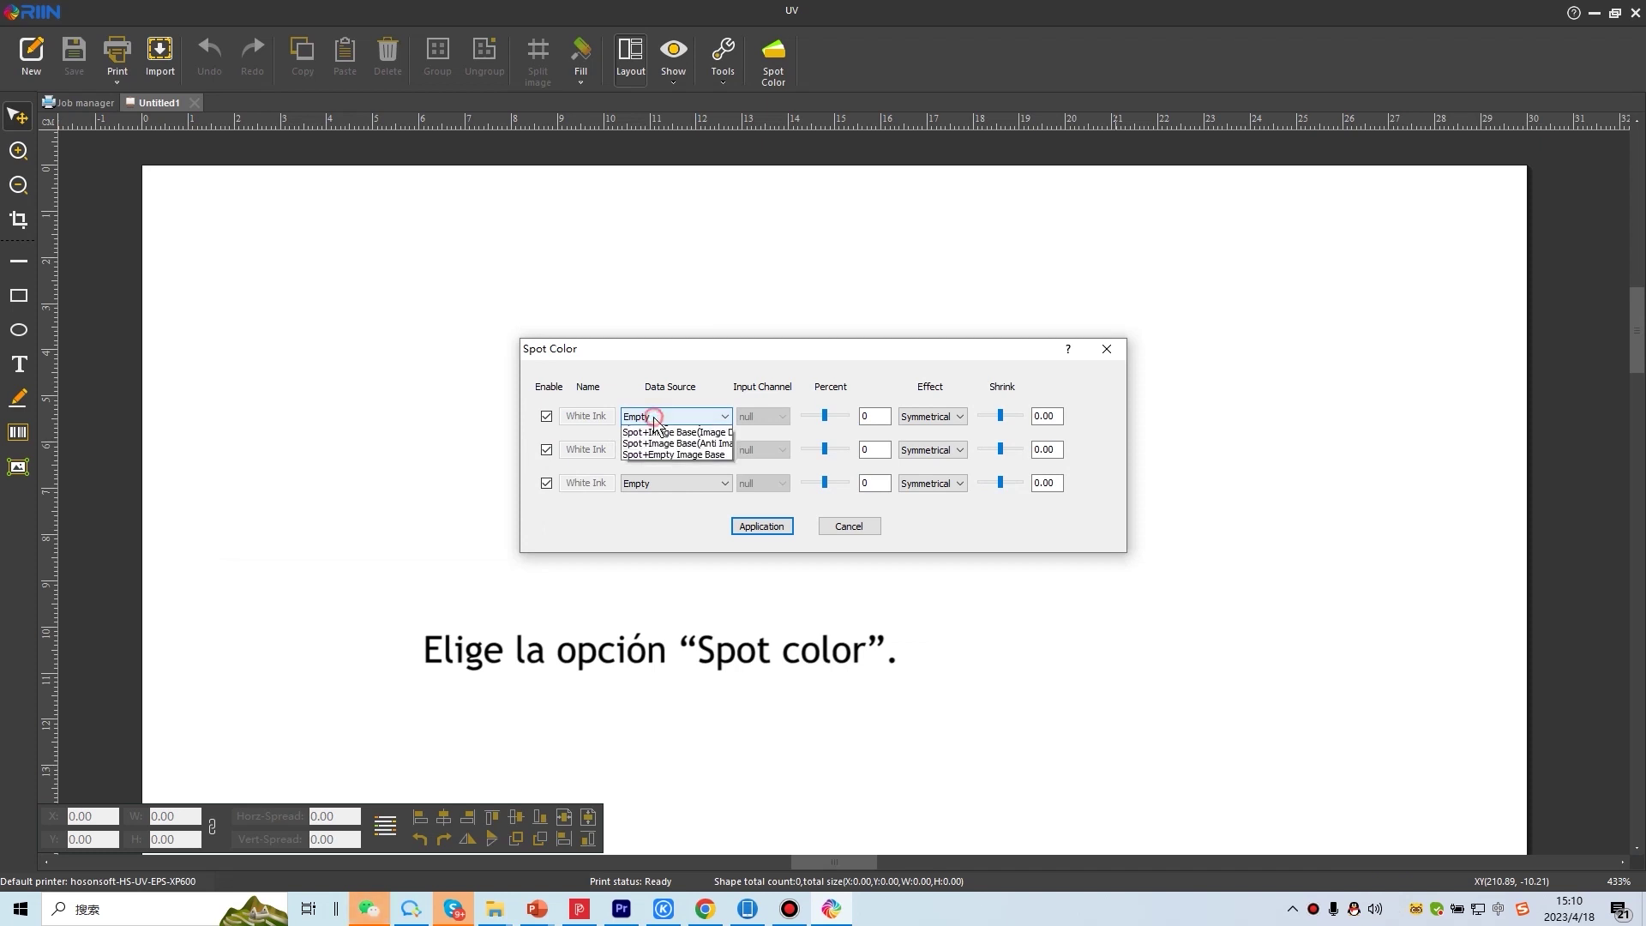
left_click(644, 427)
left_click(639, 443)
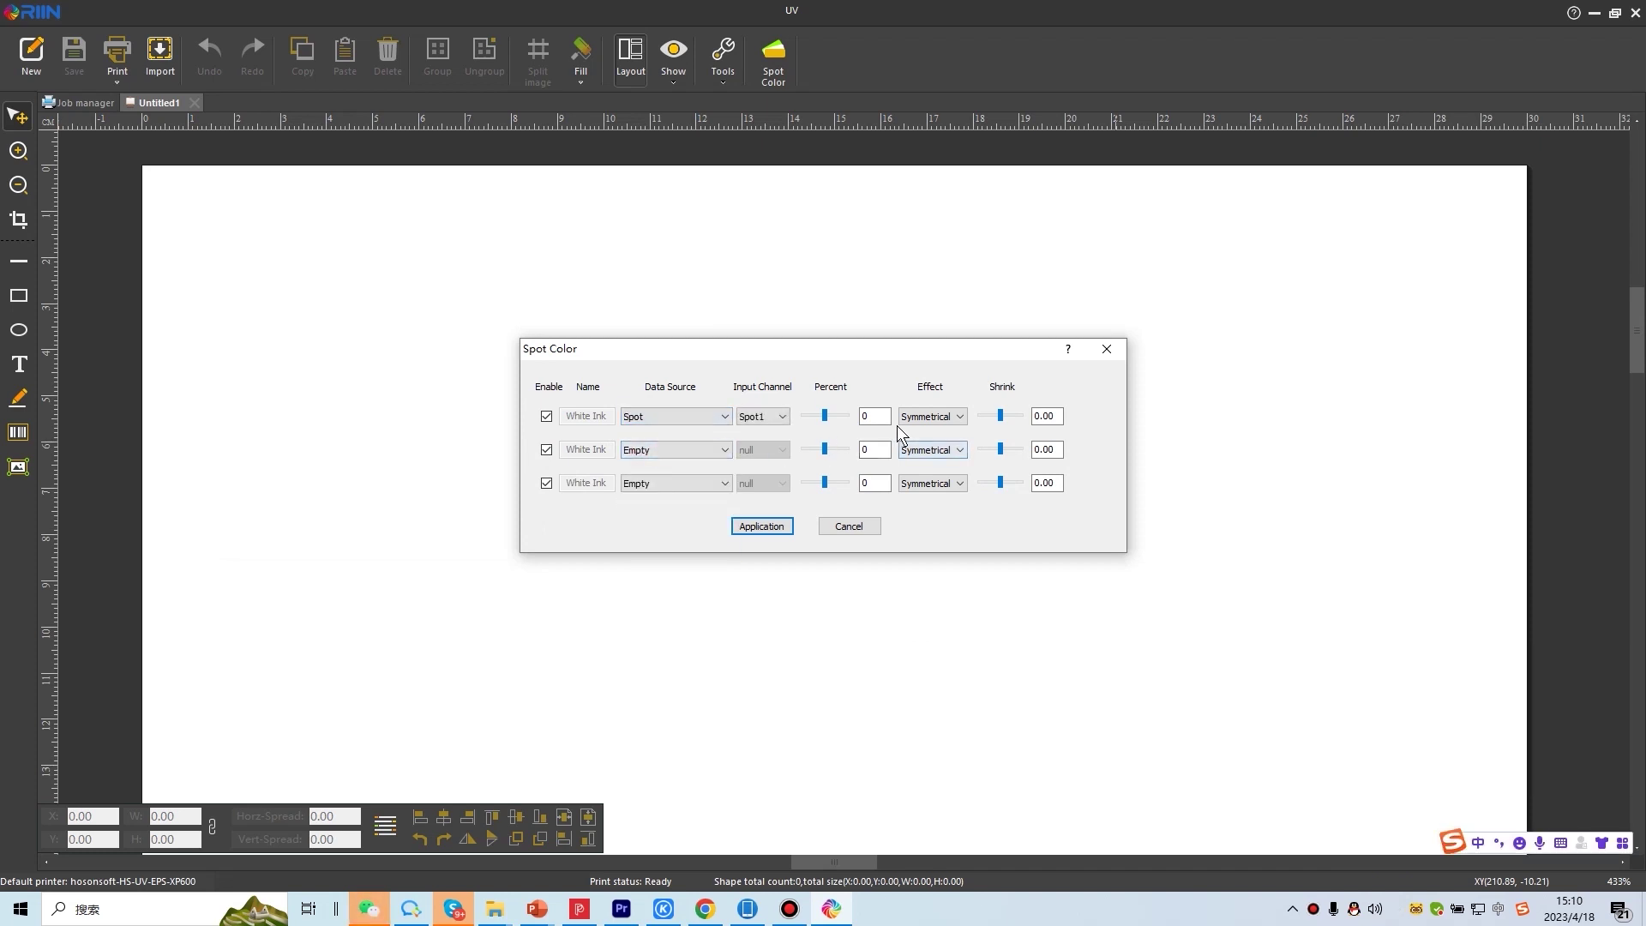
left_click(939, 418)
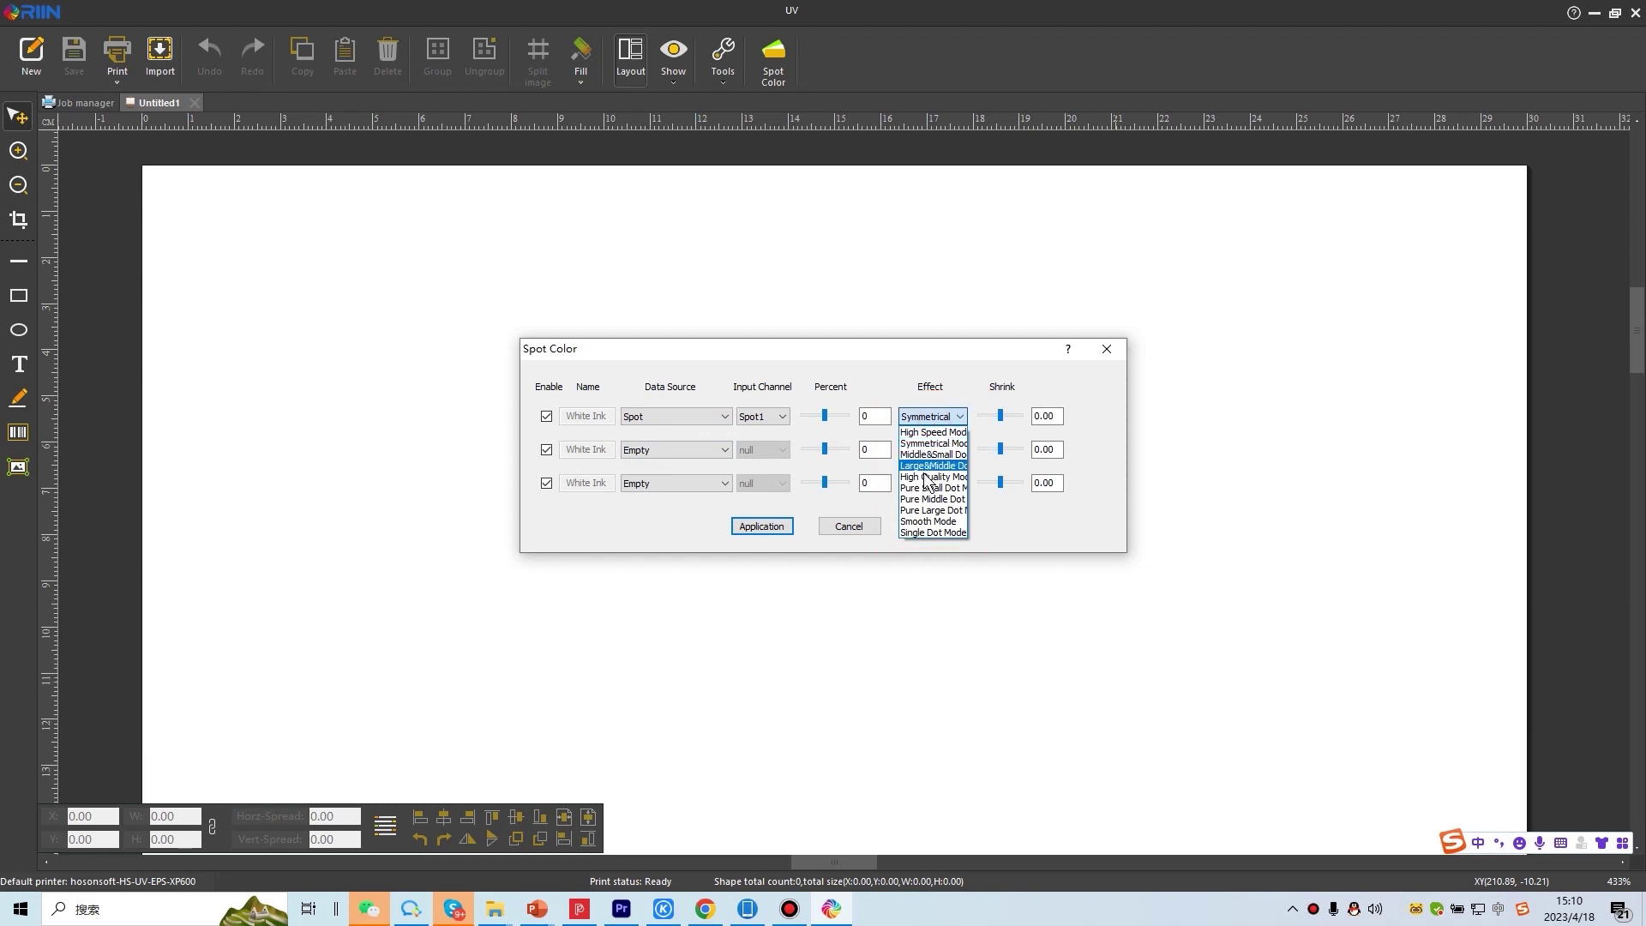
left_click(931, 521)
double_click(1047, 416)
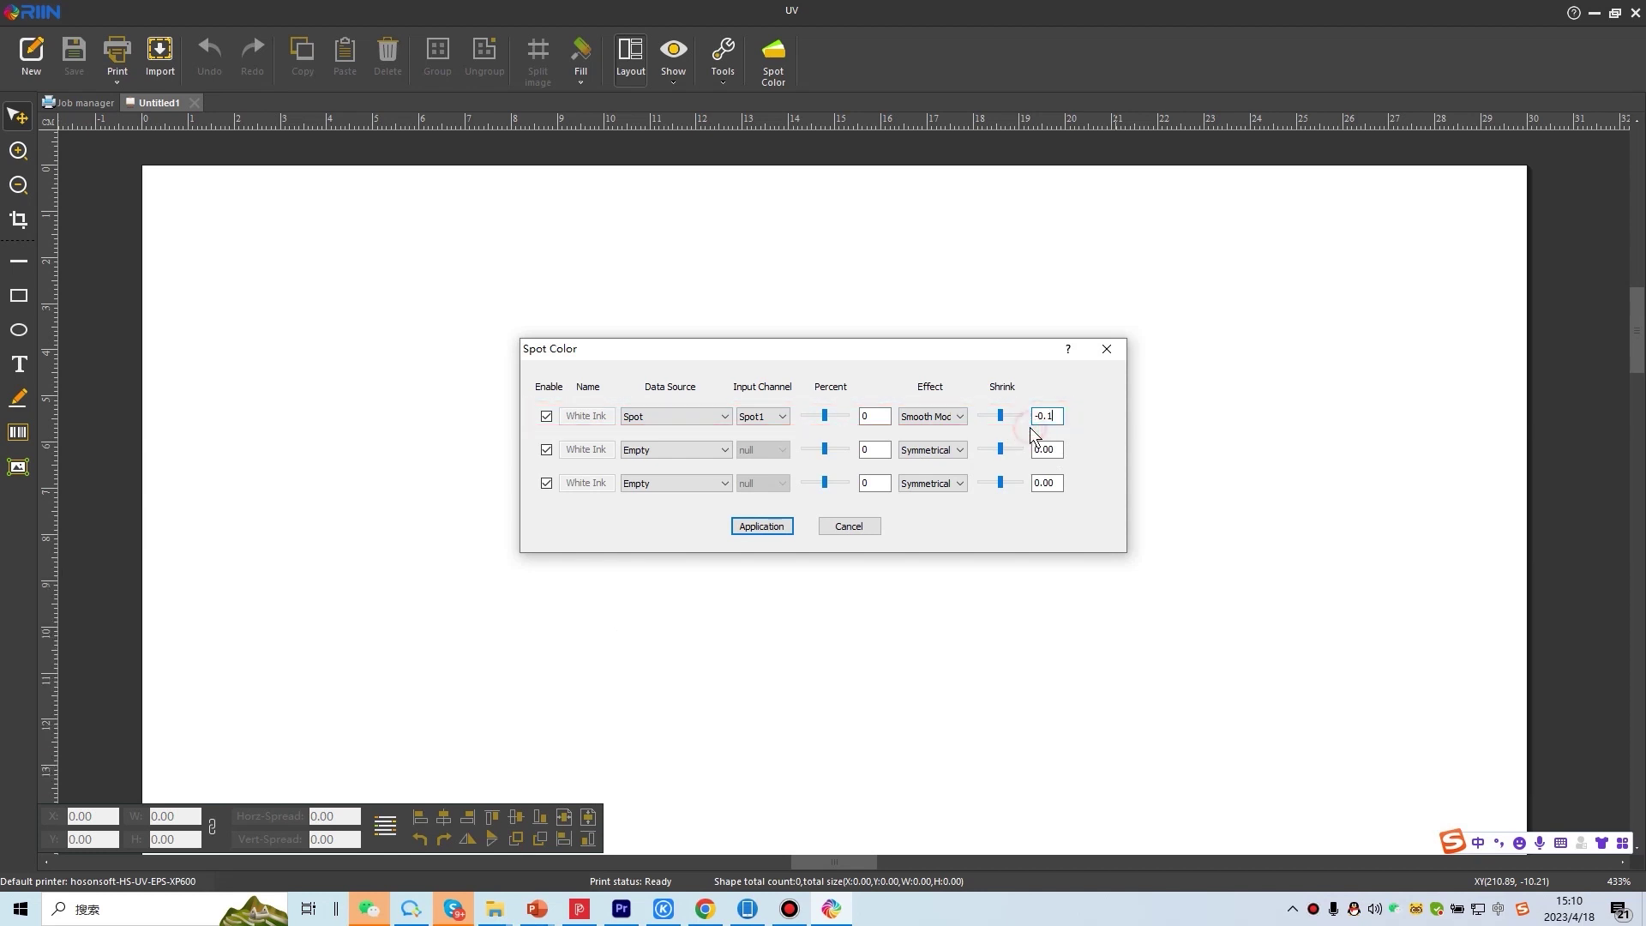
- Set the second spot colour row to data source Spot, shrink 0.2 and effect Smooth Mode
left_click(693, 459)
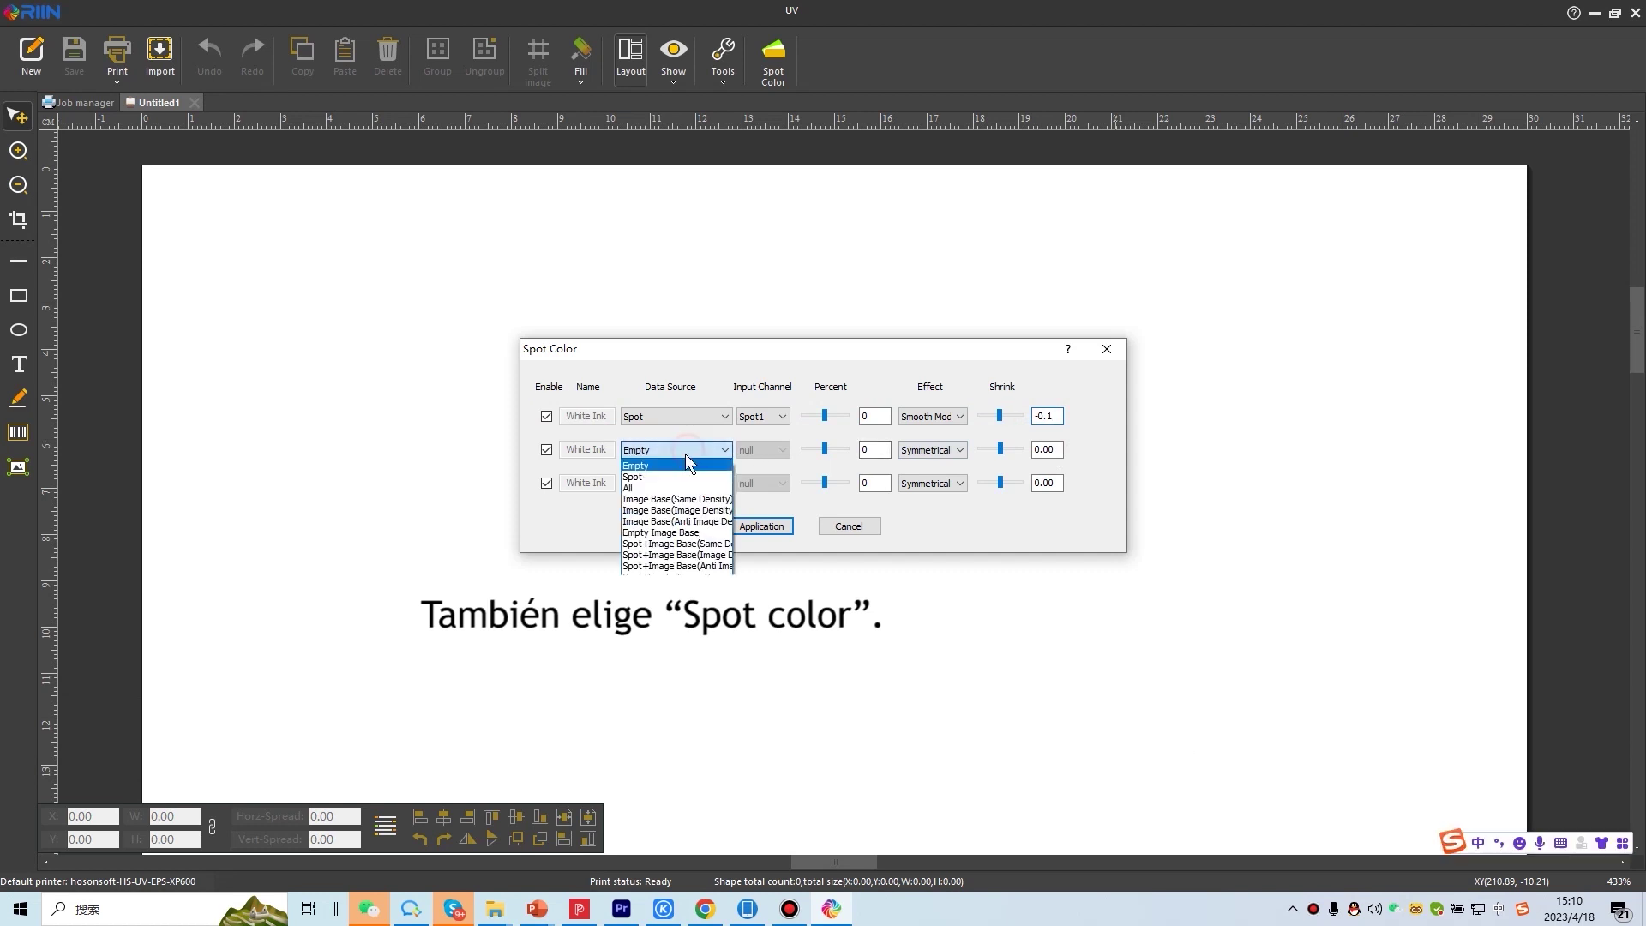
left_click(645, 477)
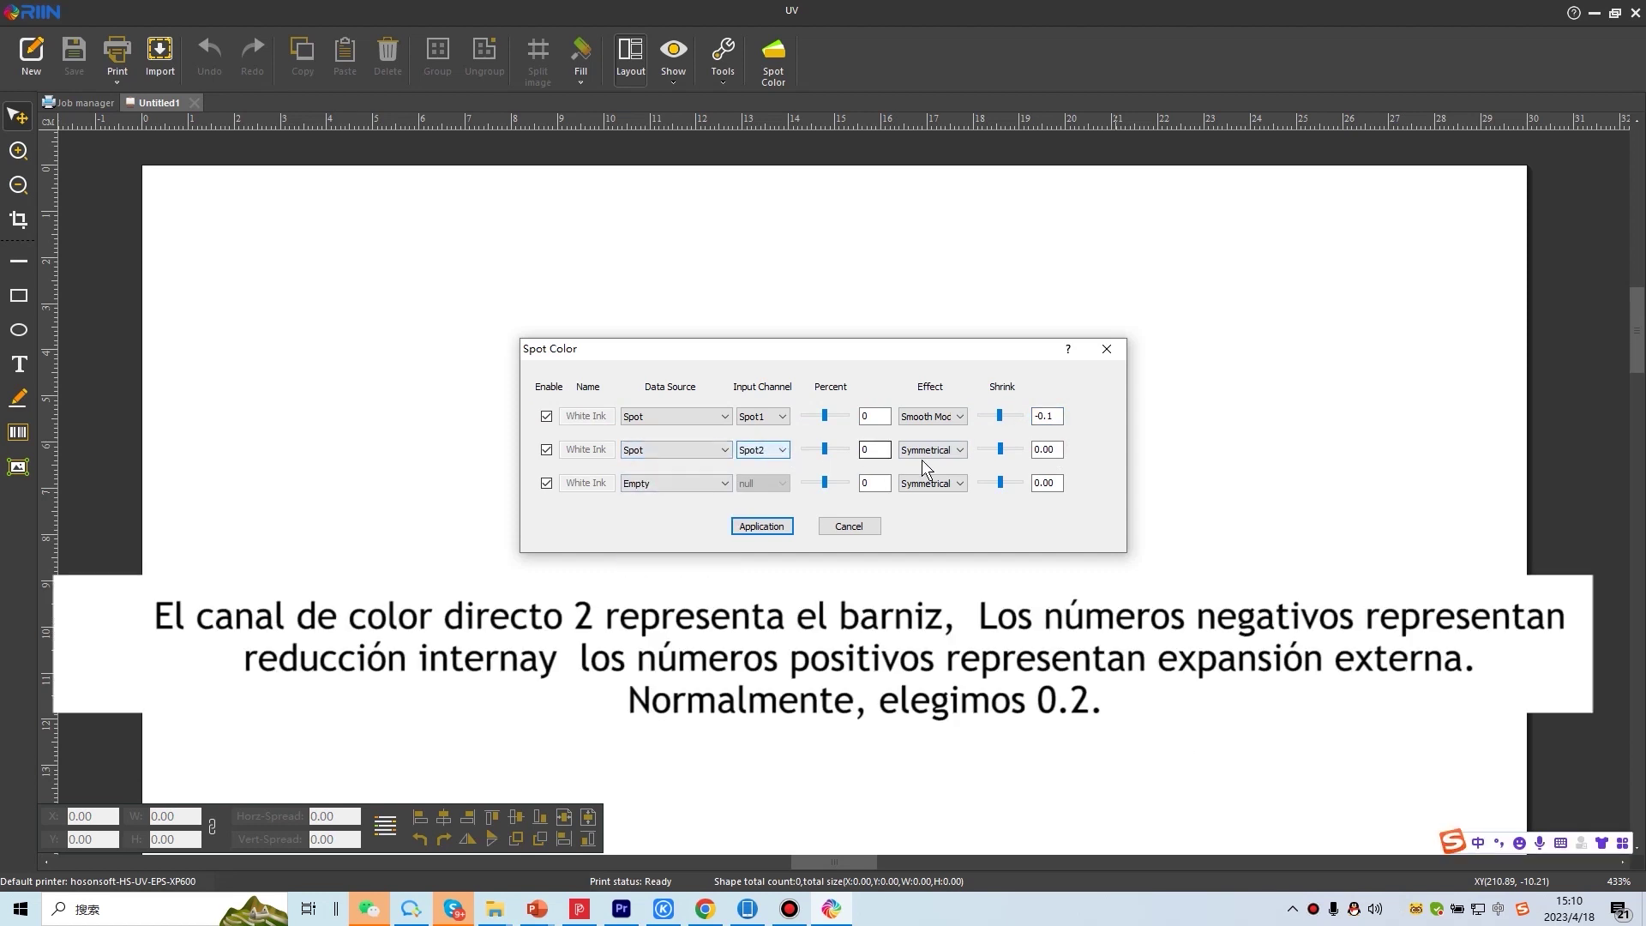
double_click(1047, 450)
type("0.2")
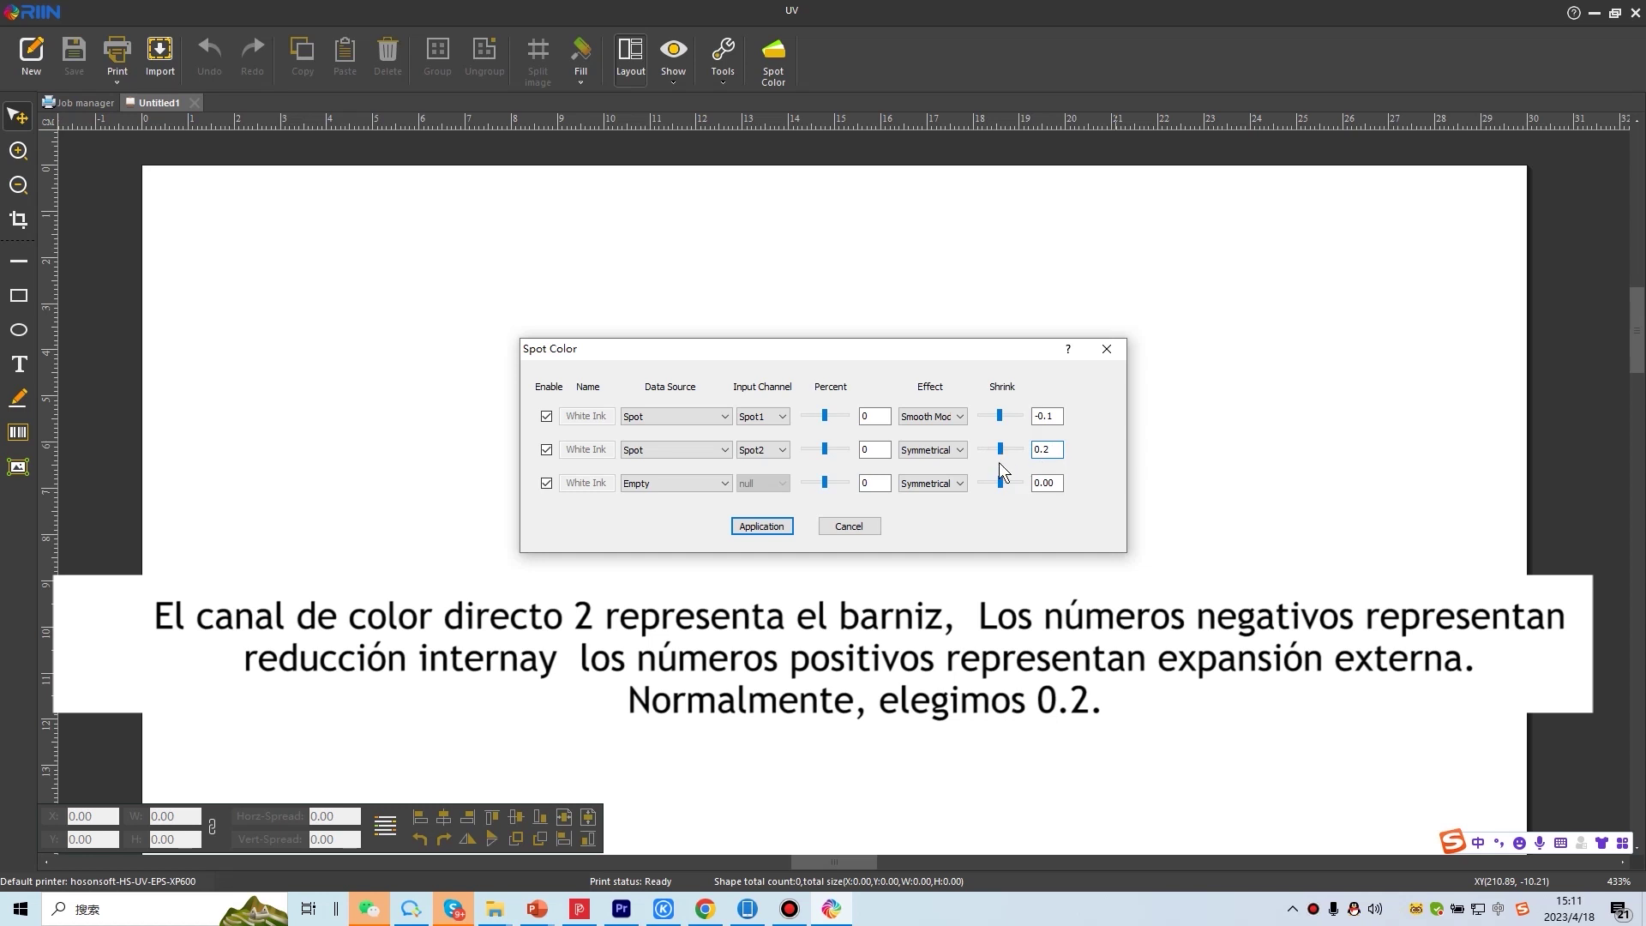
left_click(933, 450)
left_click(922, 555)
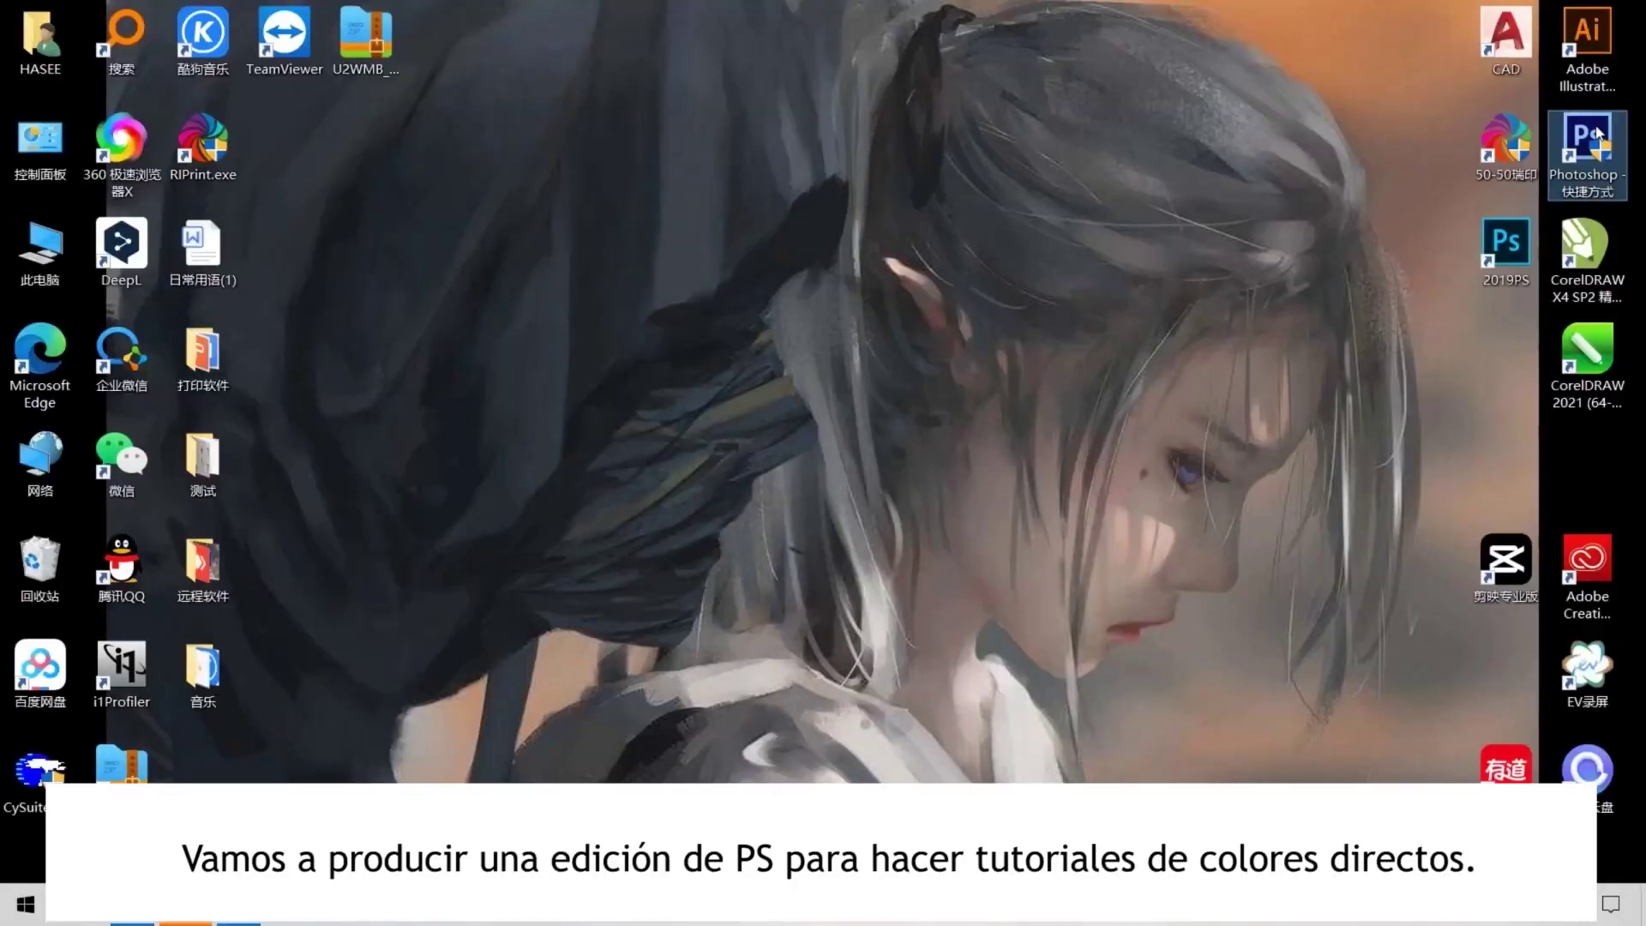
- Launch Photoshop and open the second GrayBalance image, the upside-down version, from the 测试 folder
double_click(1599, 133)
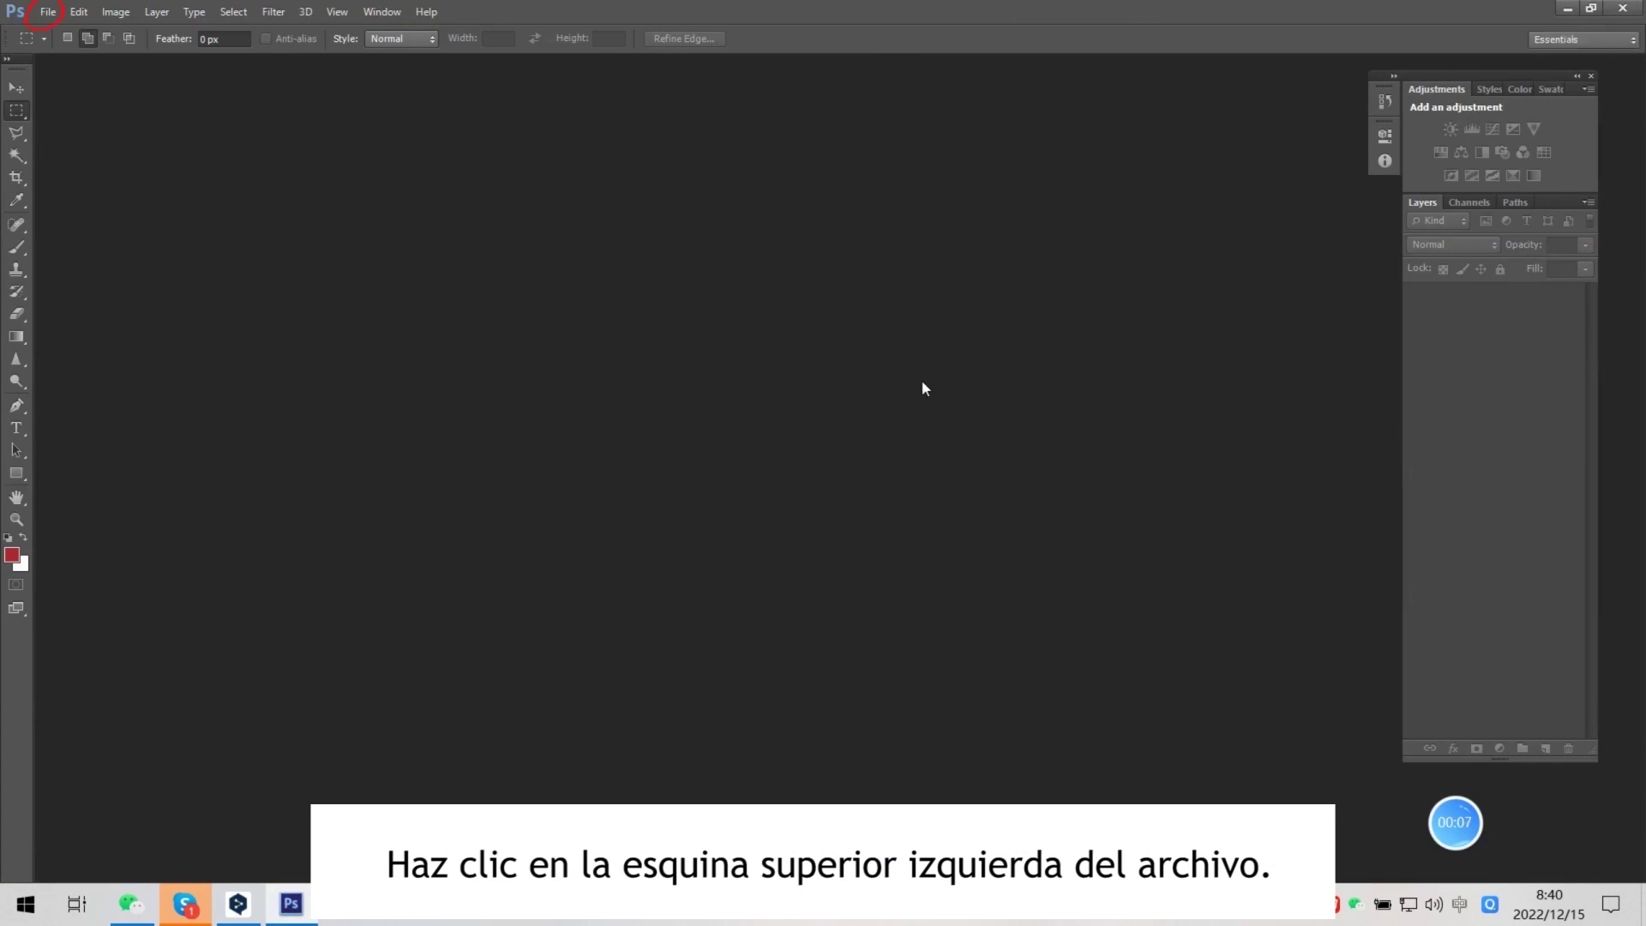
left_click(53, 23)
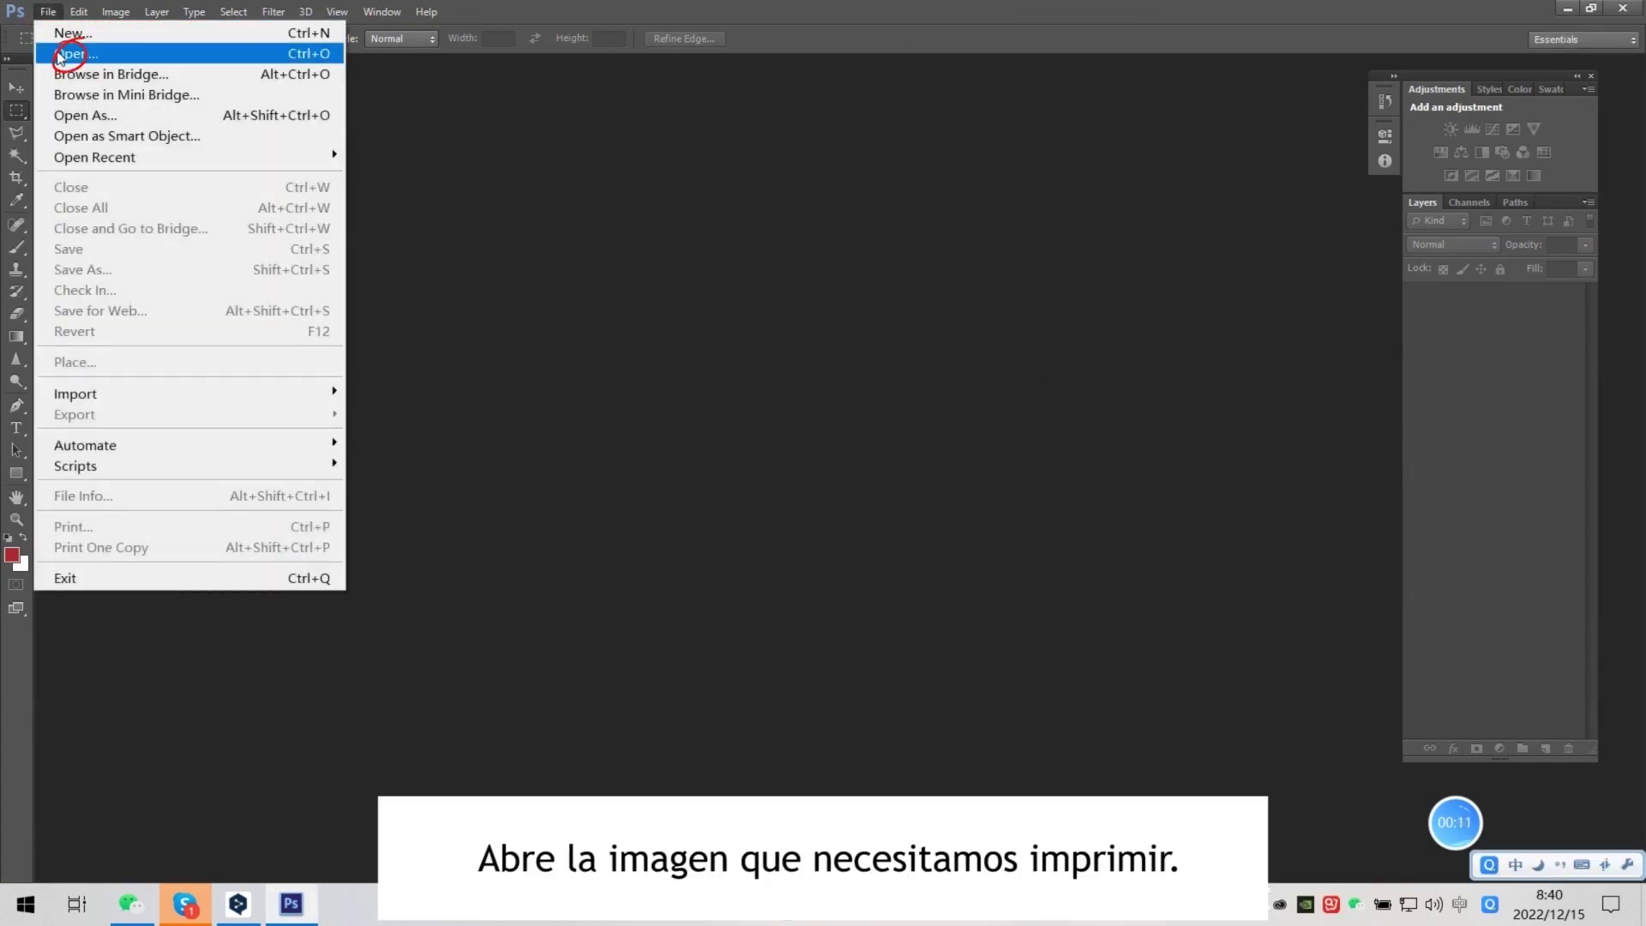
left_click(58, 55)
left_click_drag(1124, 296, 1115, 466)
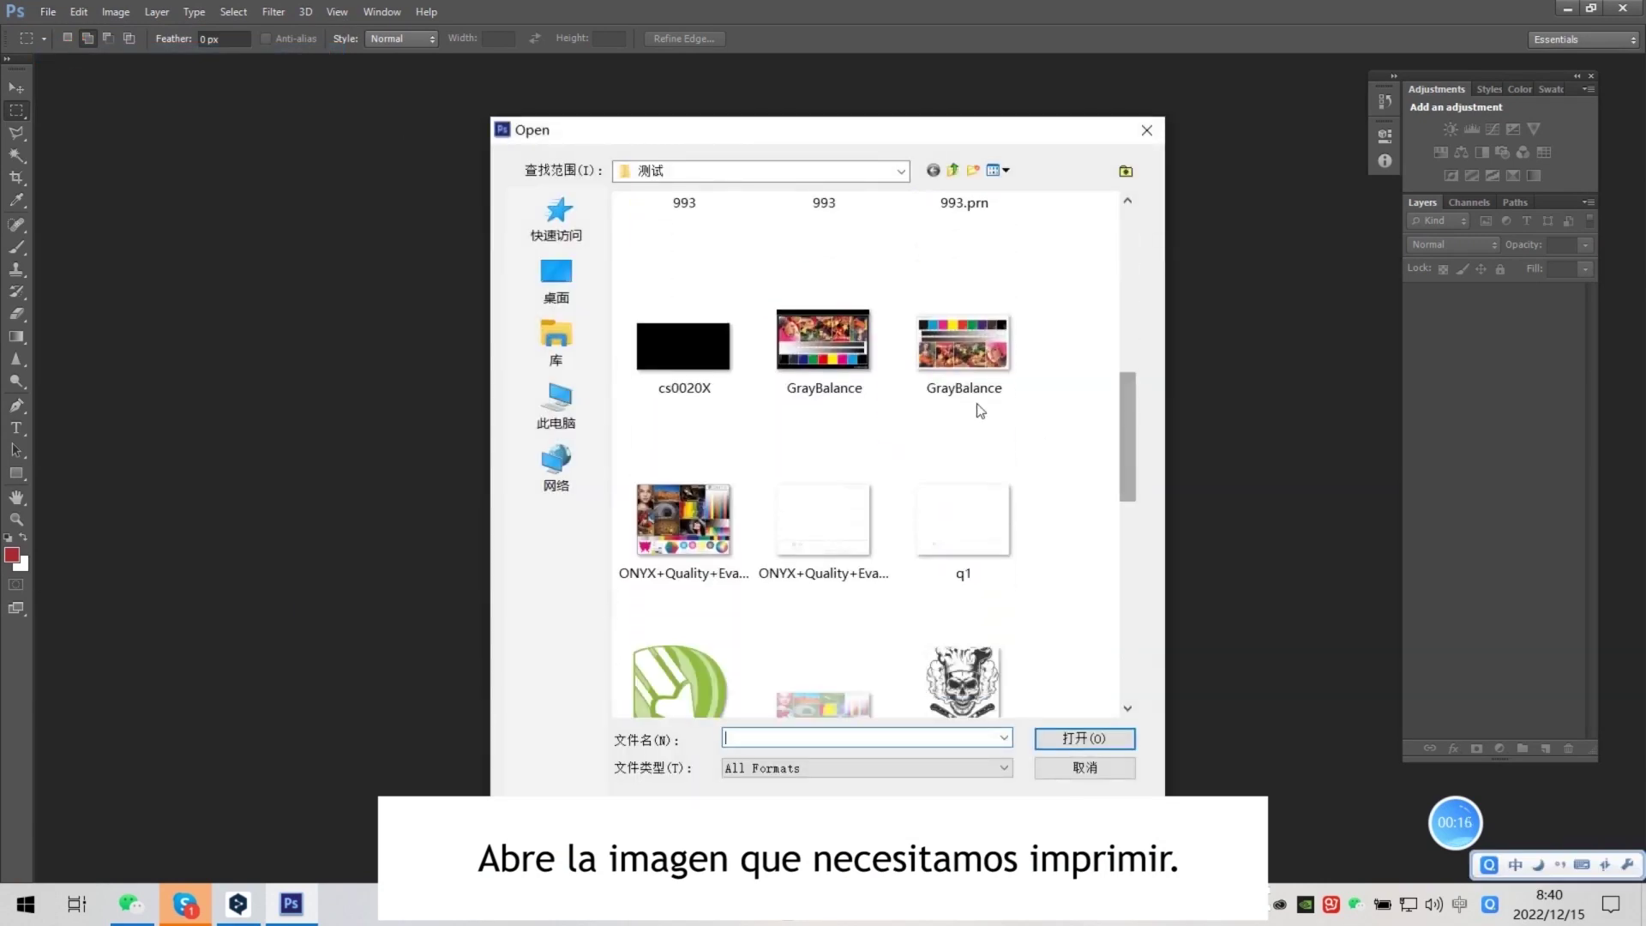
left_click(973, 377)
left_click(1051, 735)
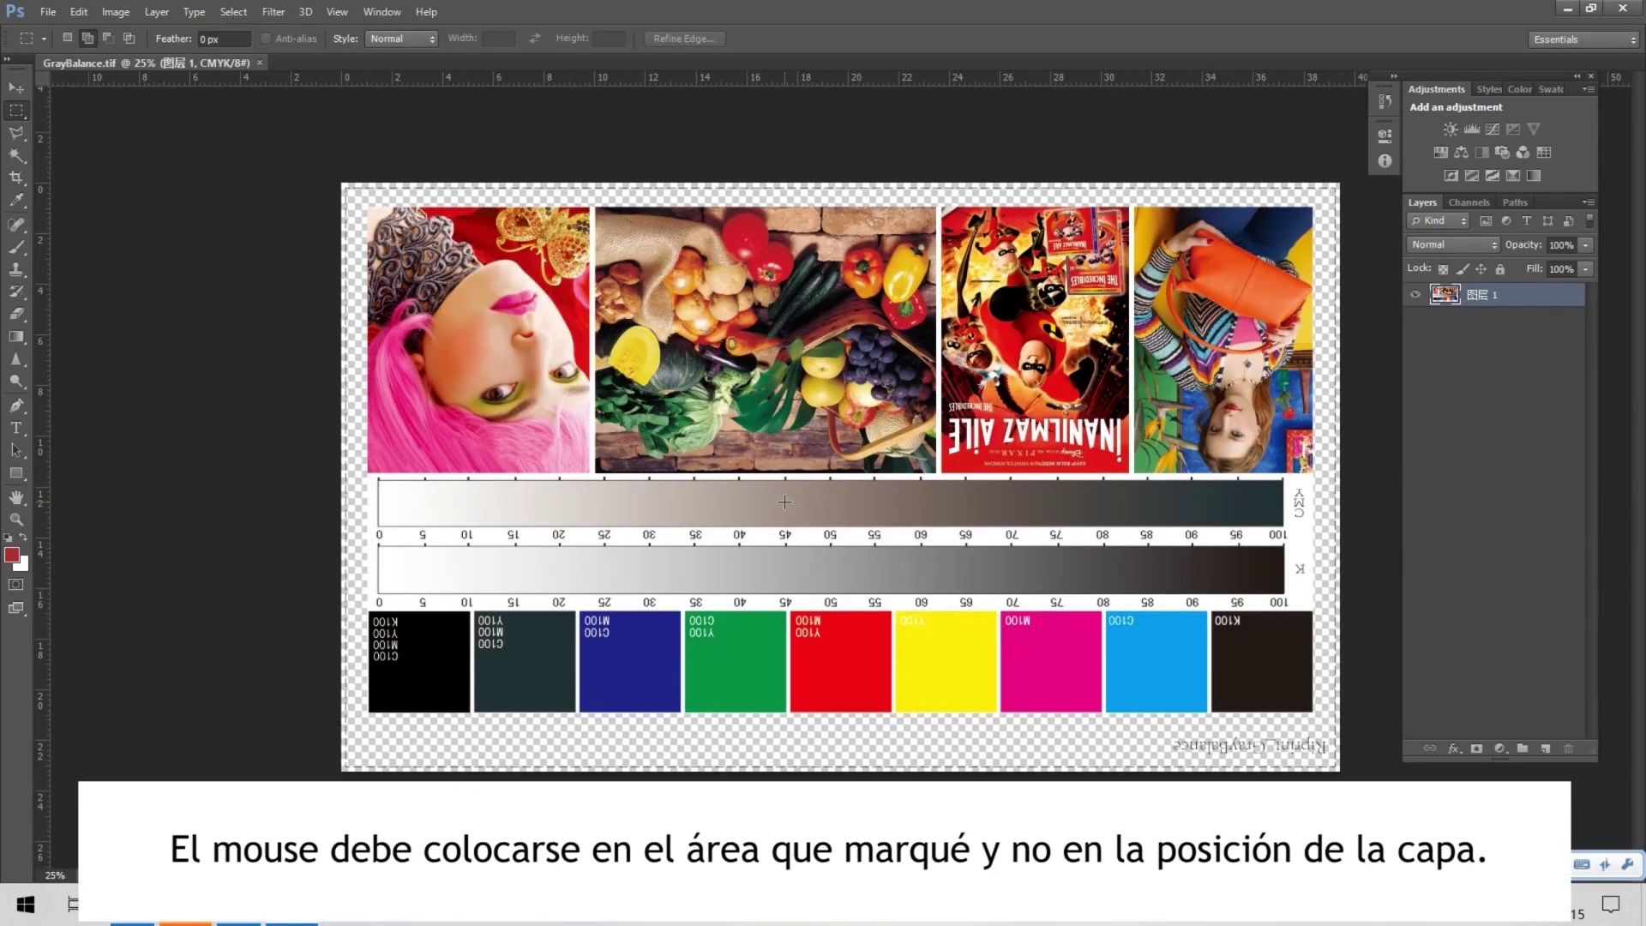
- Select the layer's pixels and create a spot channel named 1 from them, with black ink and 100% solidity
right_click(1447, 300)
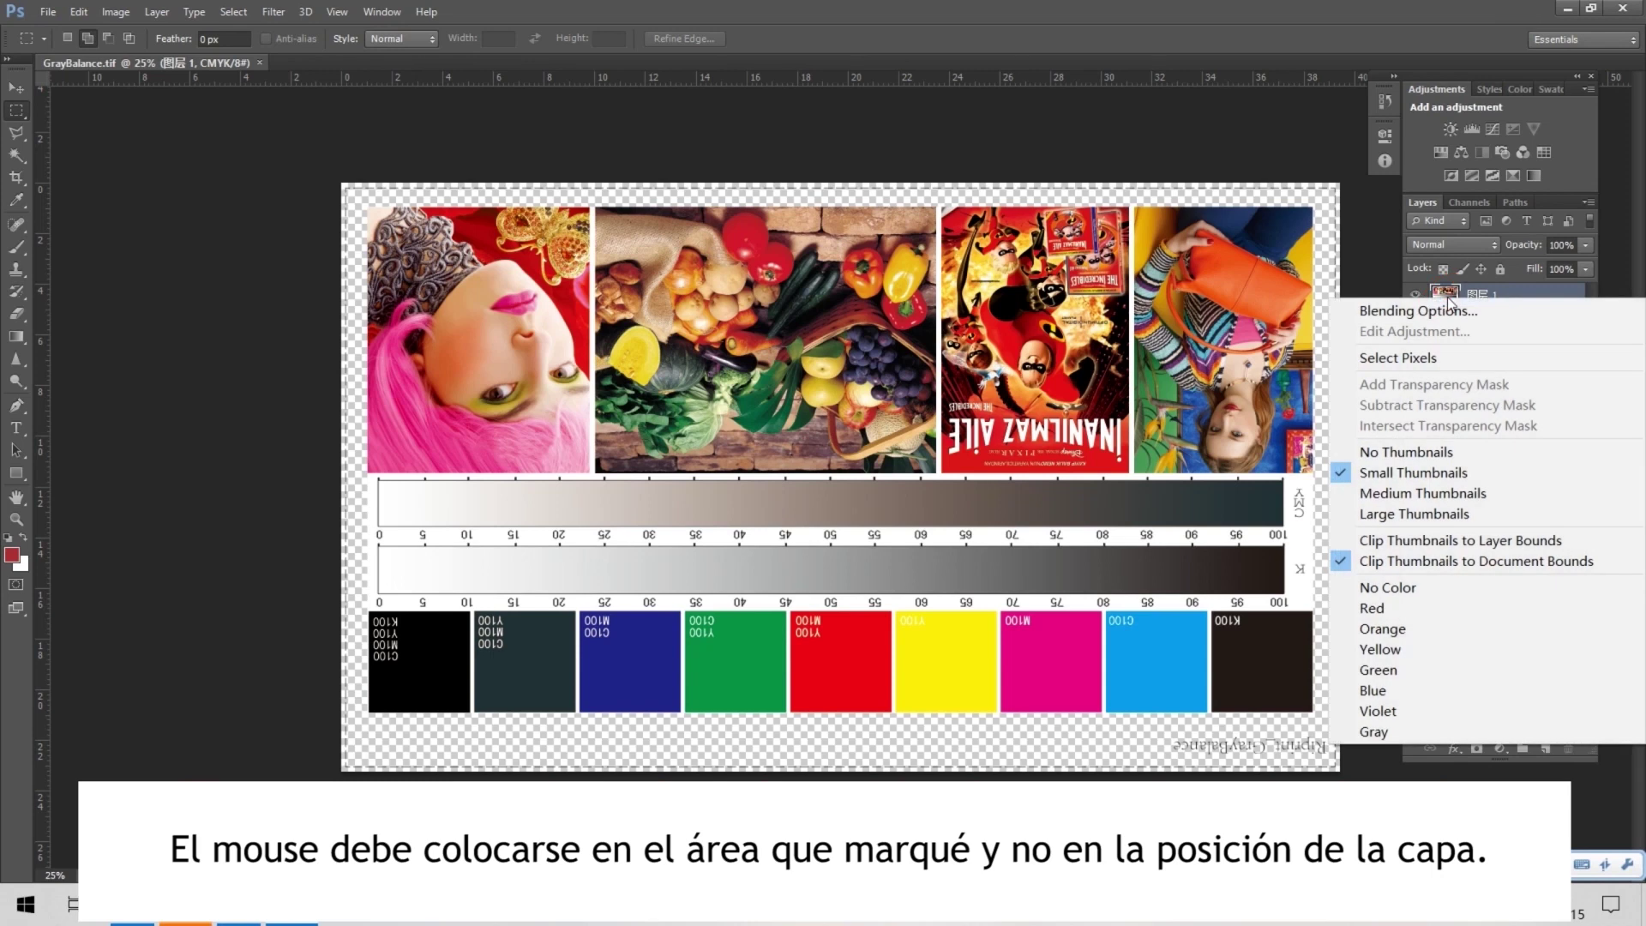
left_click(1423, 358)
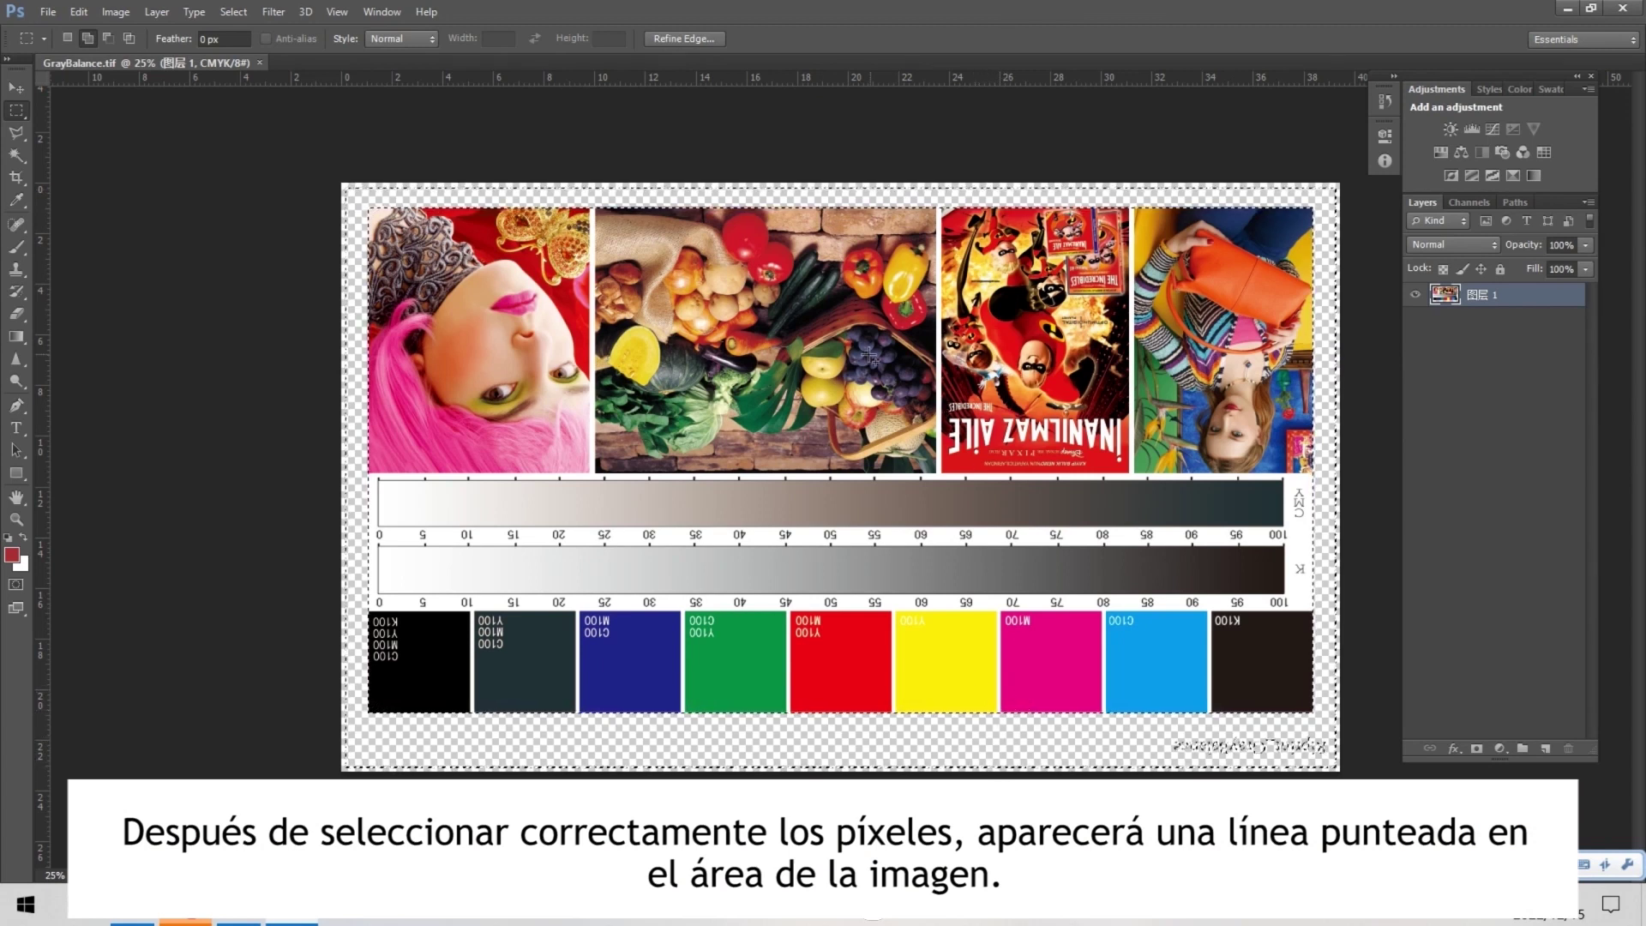
left_click(1469, 202)
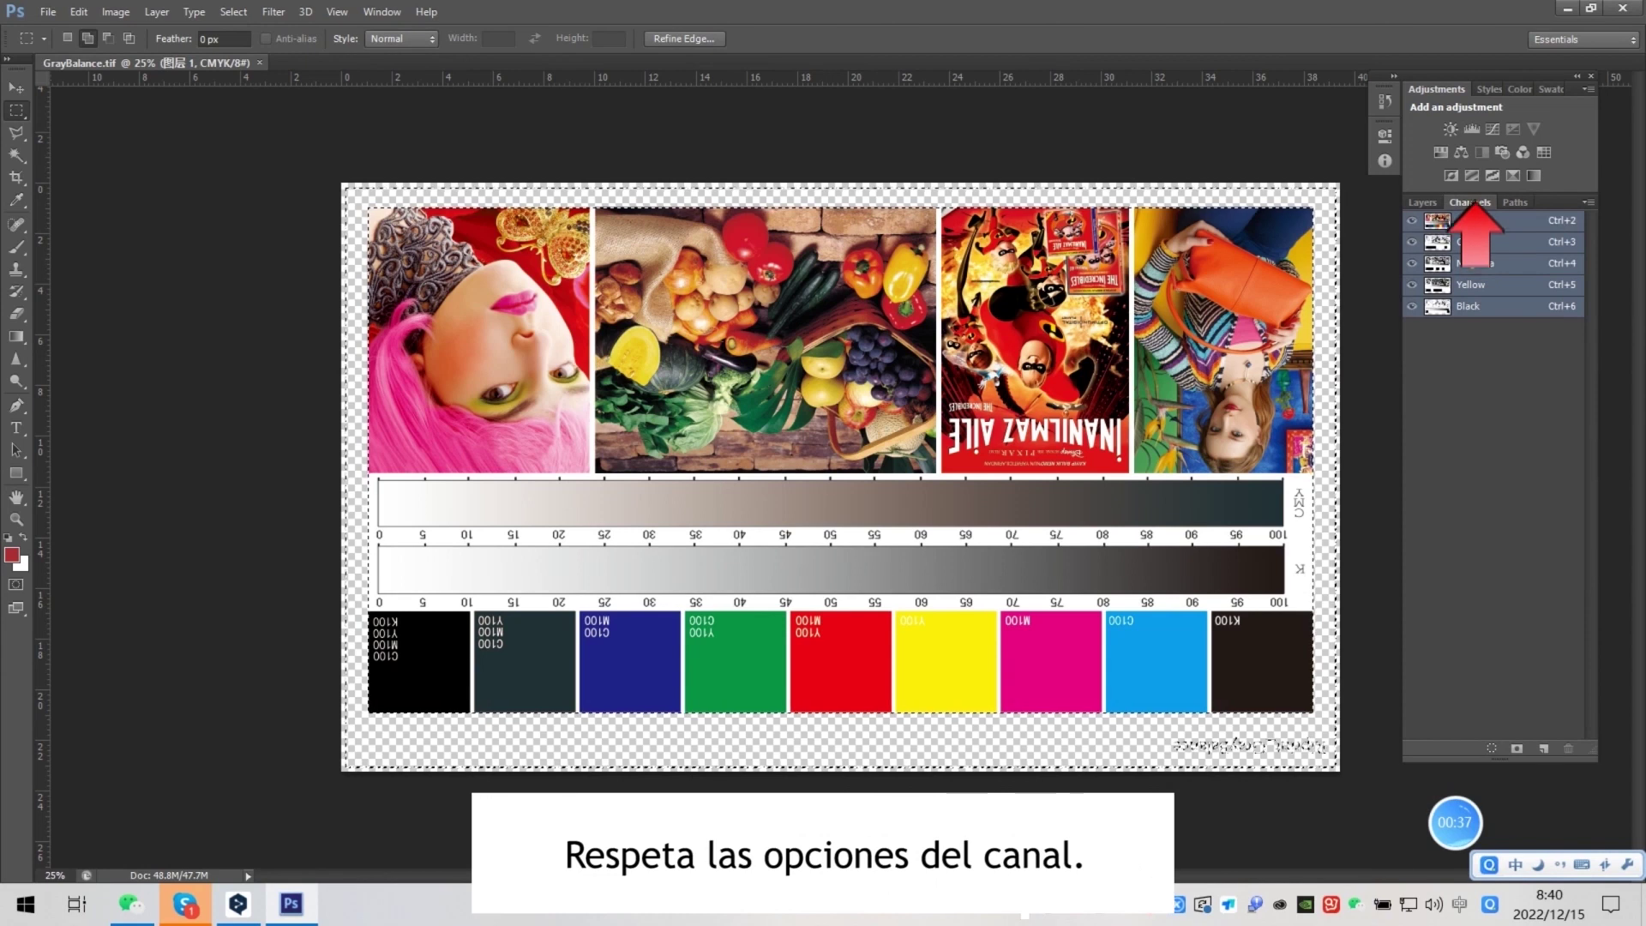
left_click(1587, 204)
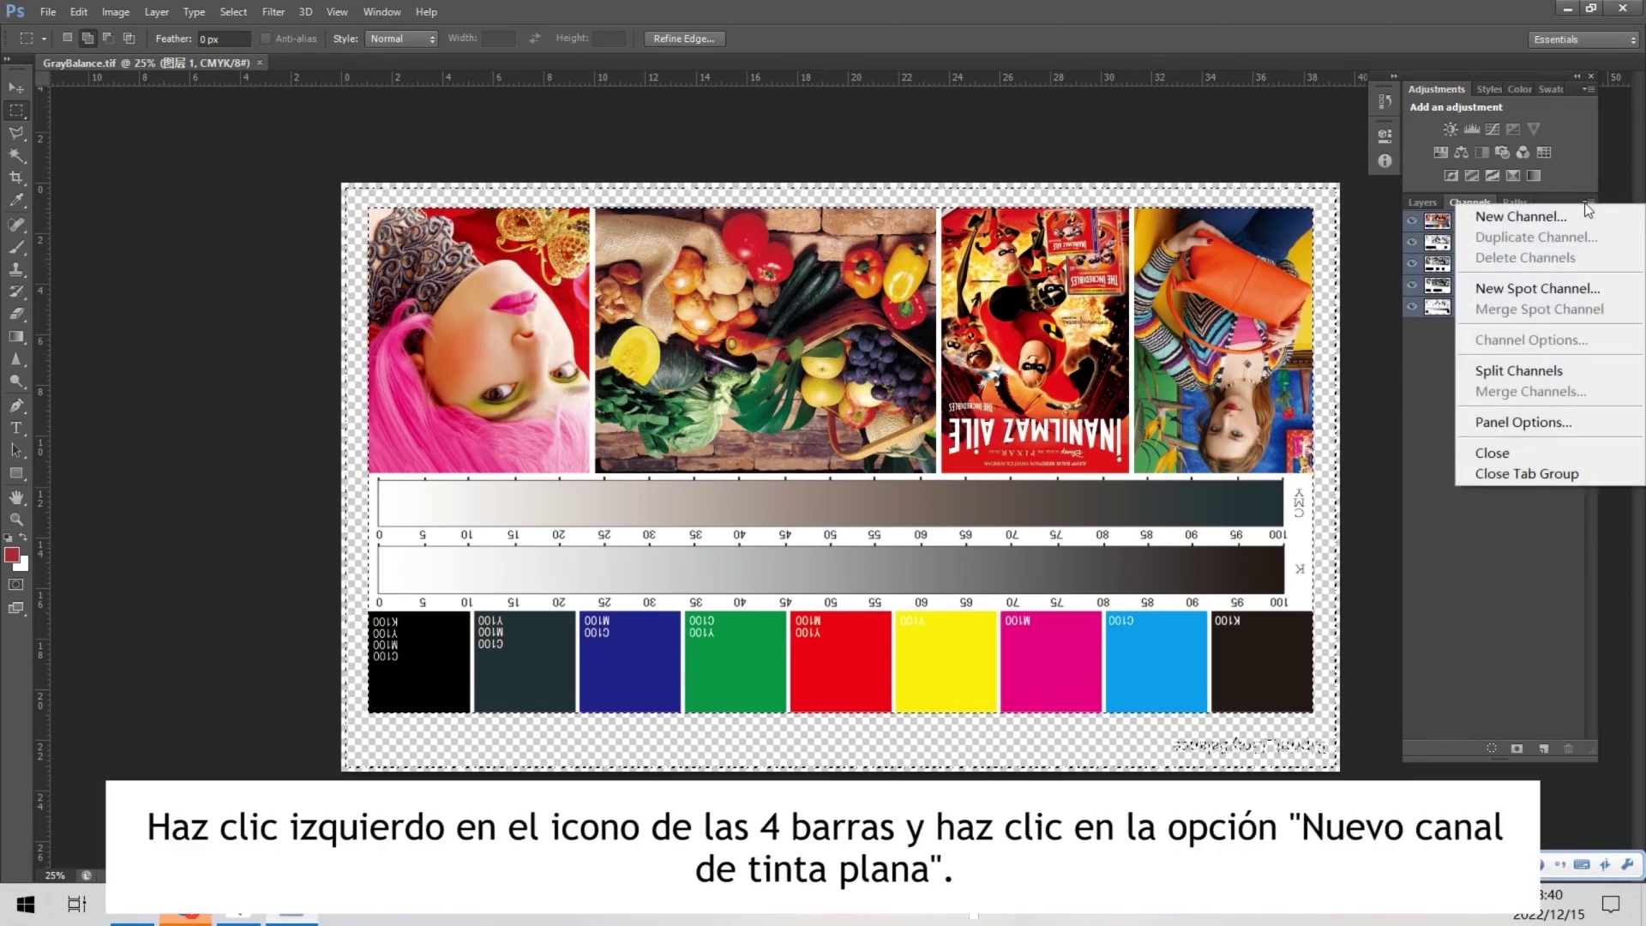
left_click(1539, 288)
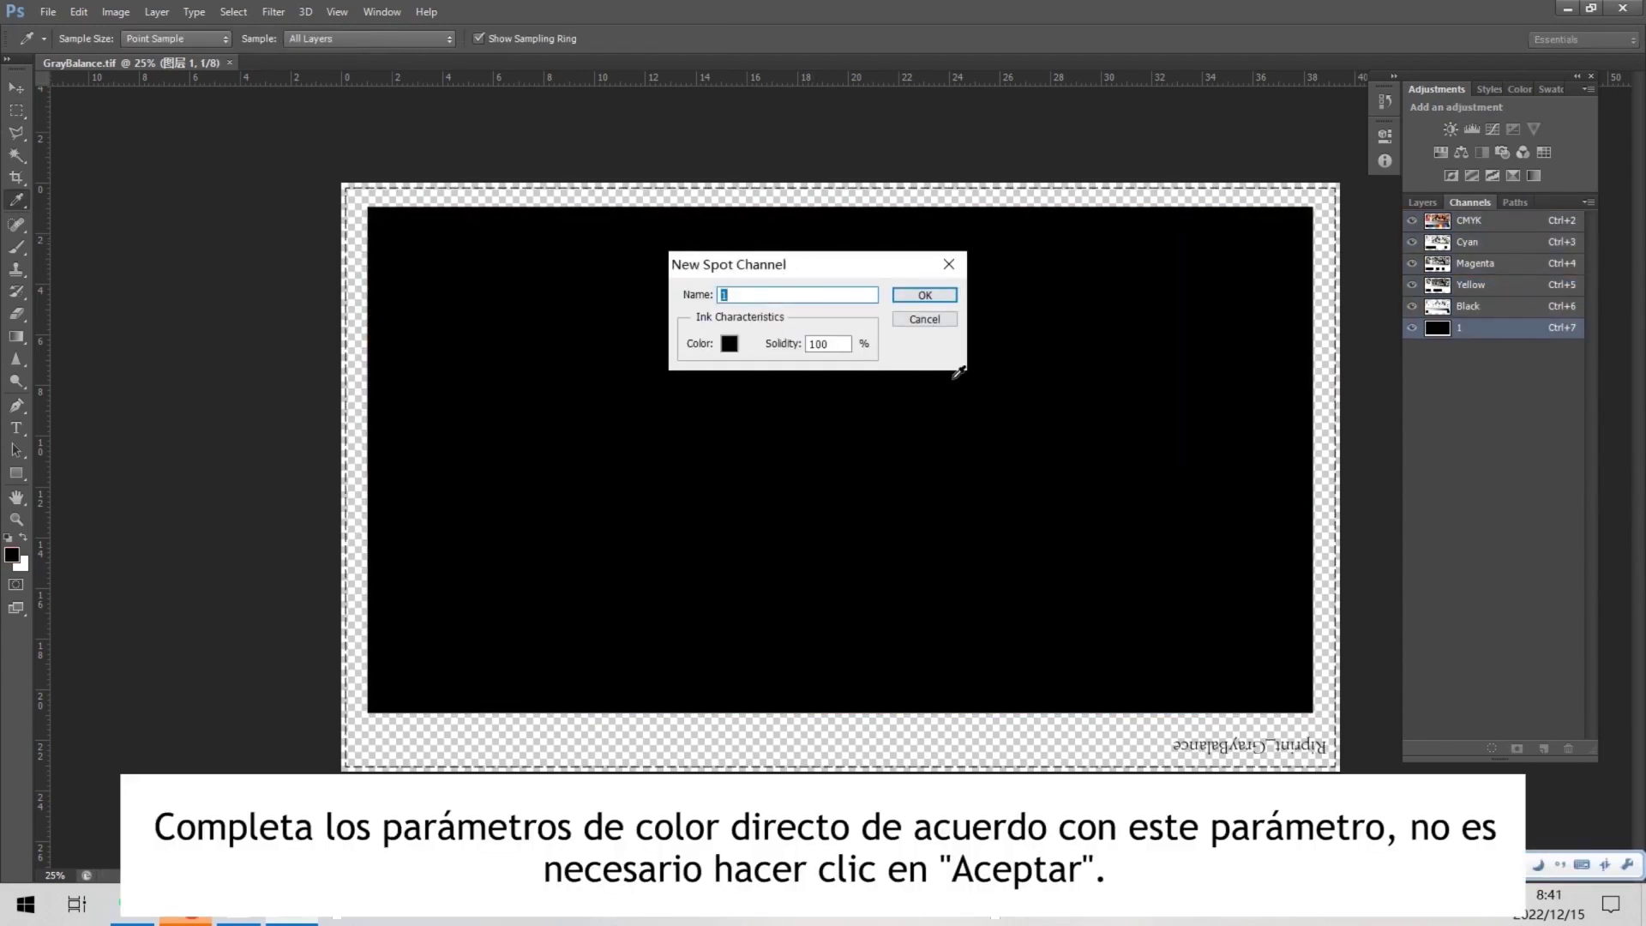
left_click(925, 295)
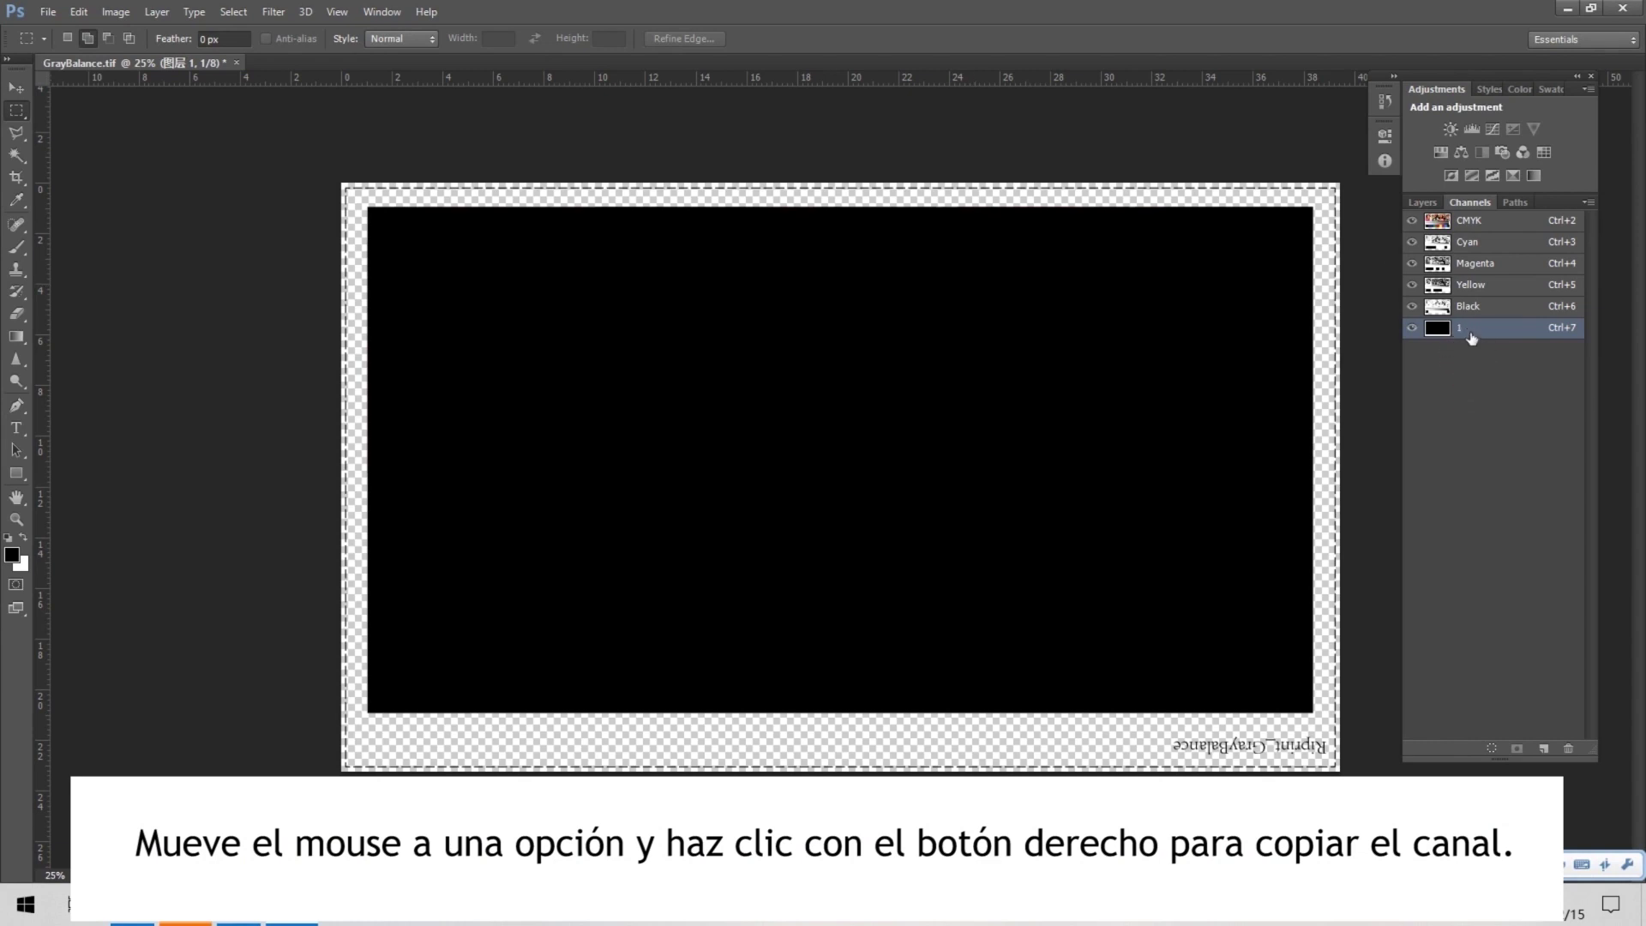
- Duplicate spot channel 1 as "1 copy" within GrayBalance.tif and make the copy visible
right_click(1470, 333)
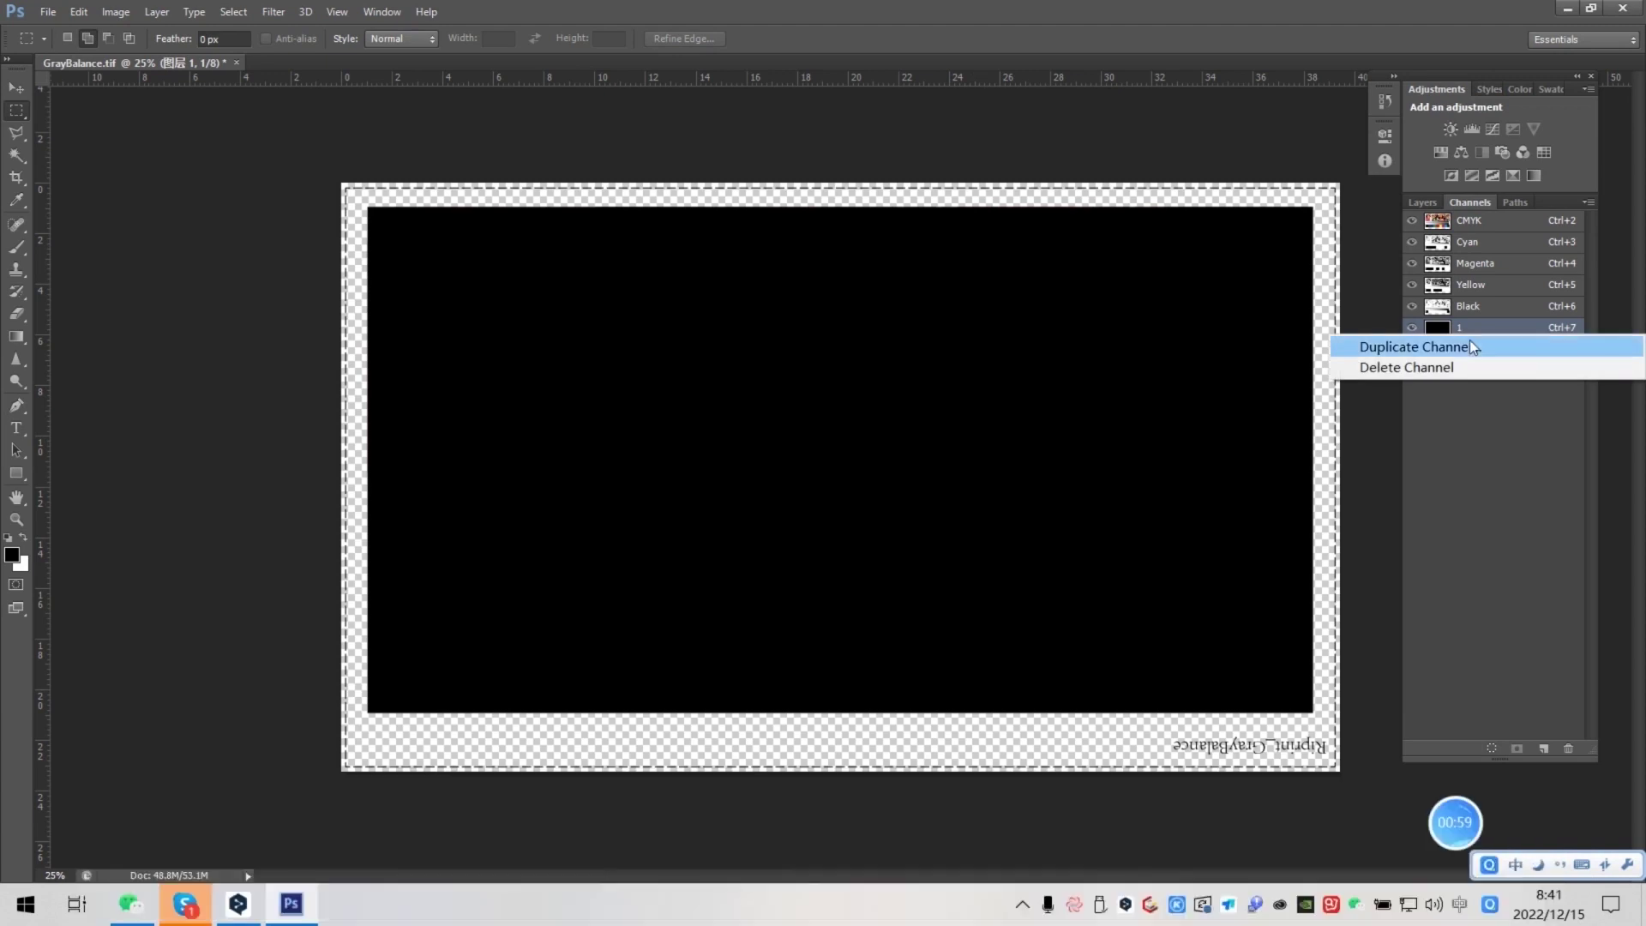
left_click(1470, 339)
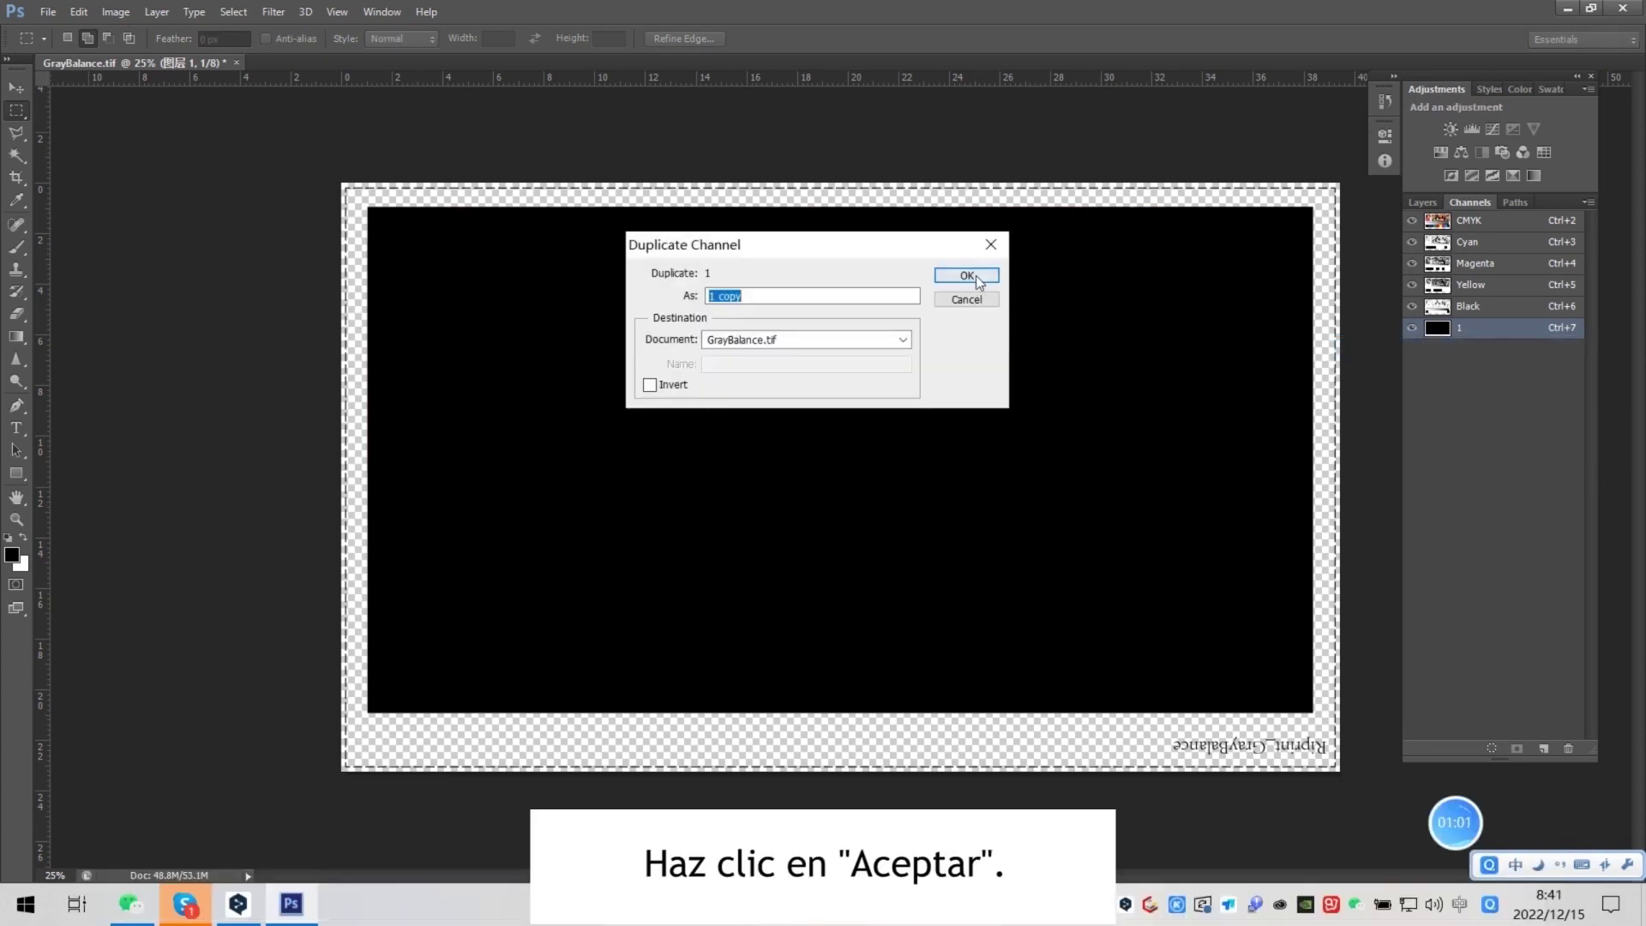
left_click(977, 277)
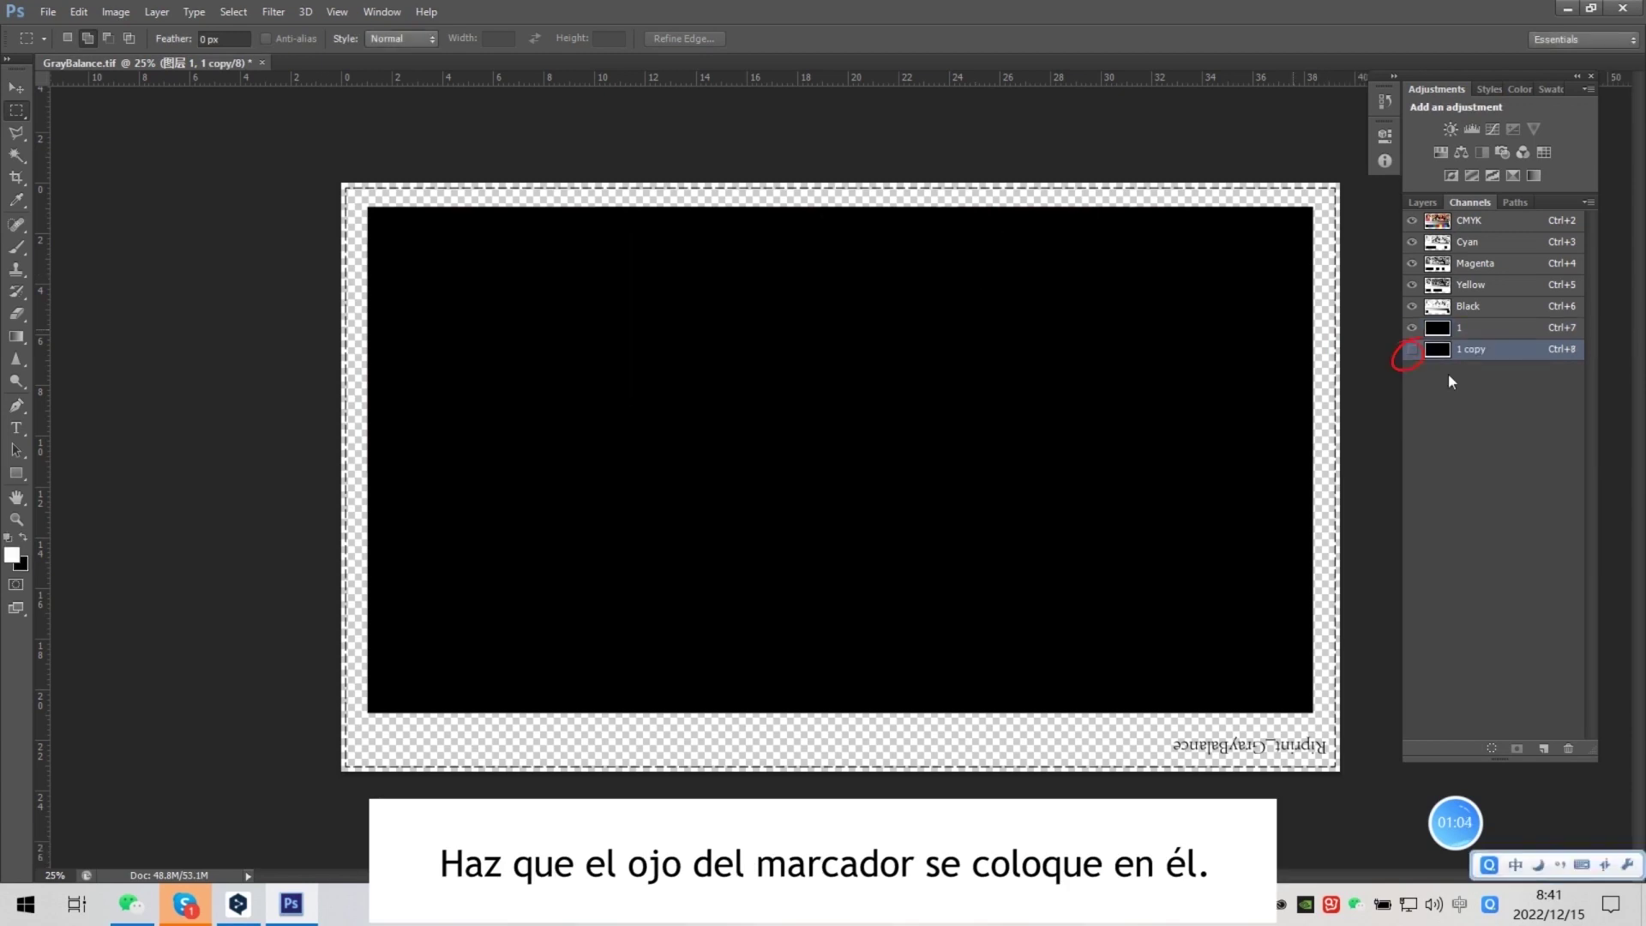
left_click(1413, 352)
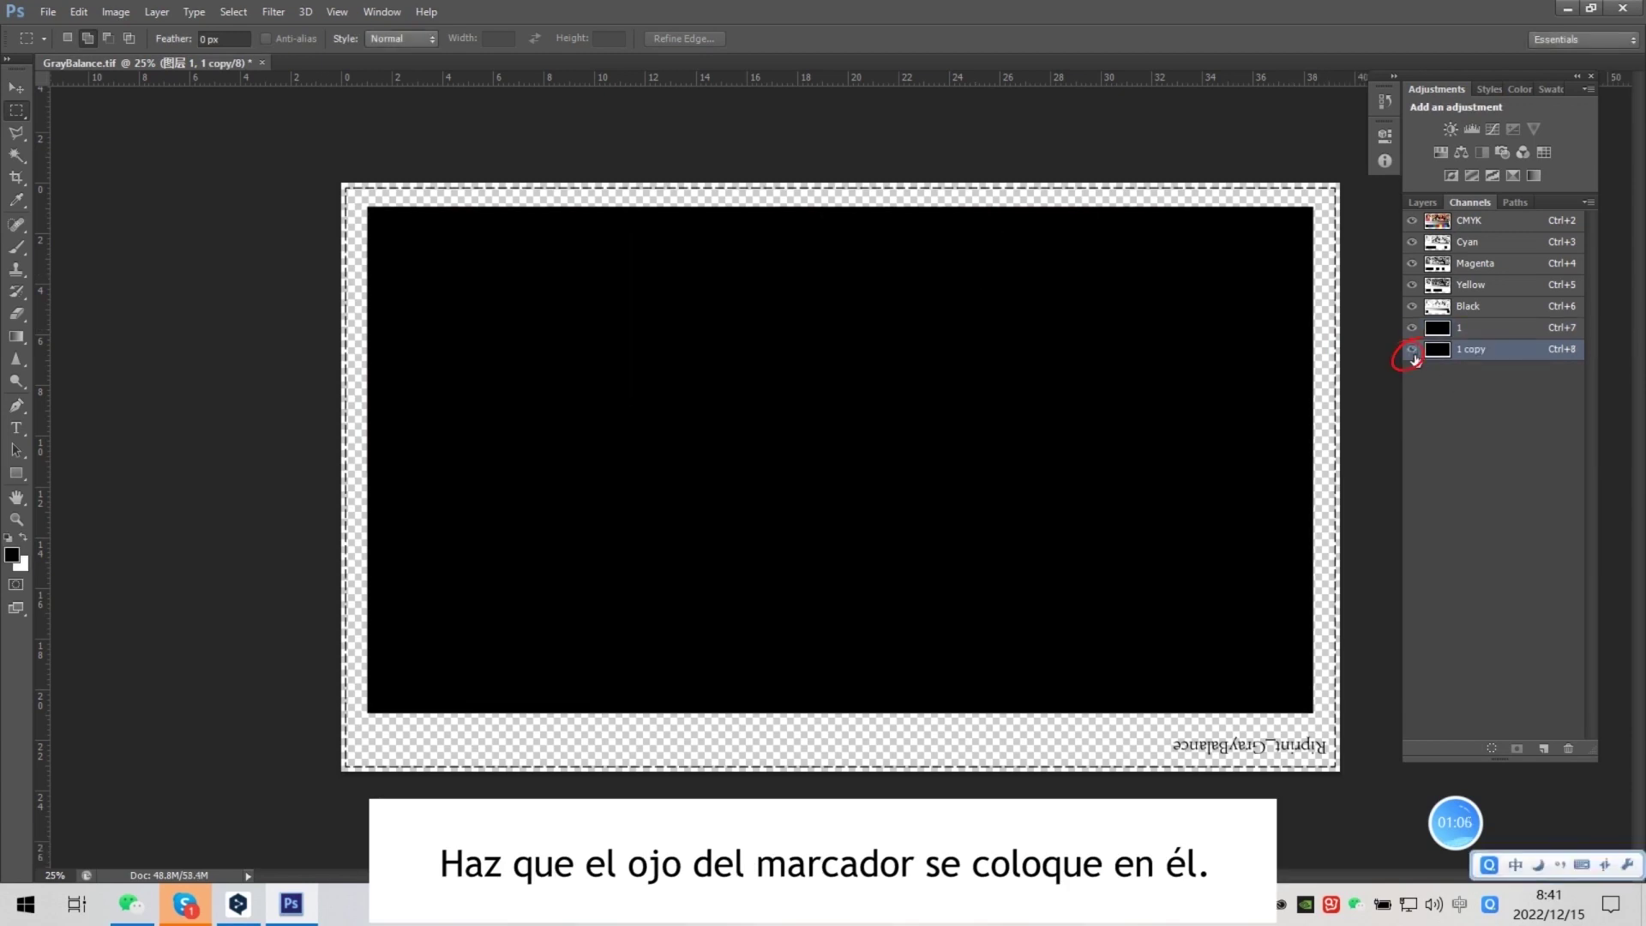
- Save the image as GrayBalance.tif in TIFF format inside folder 11, with spot colors and layers but no ICC profile
left_click(46, 12)
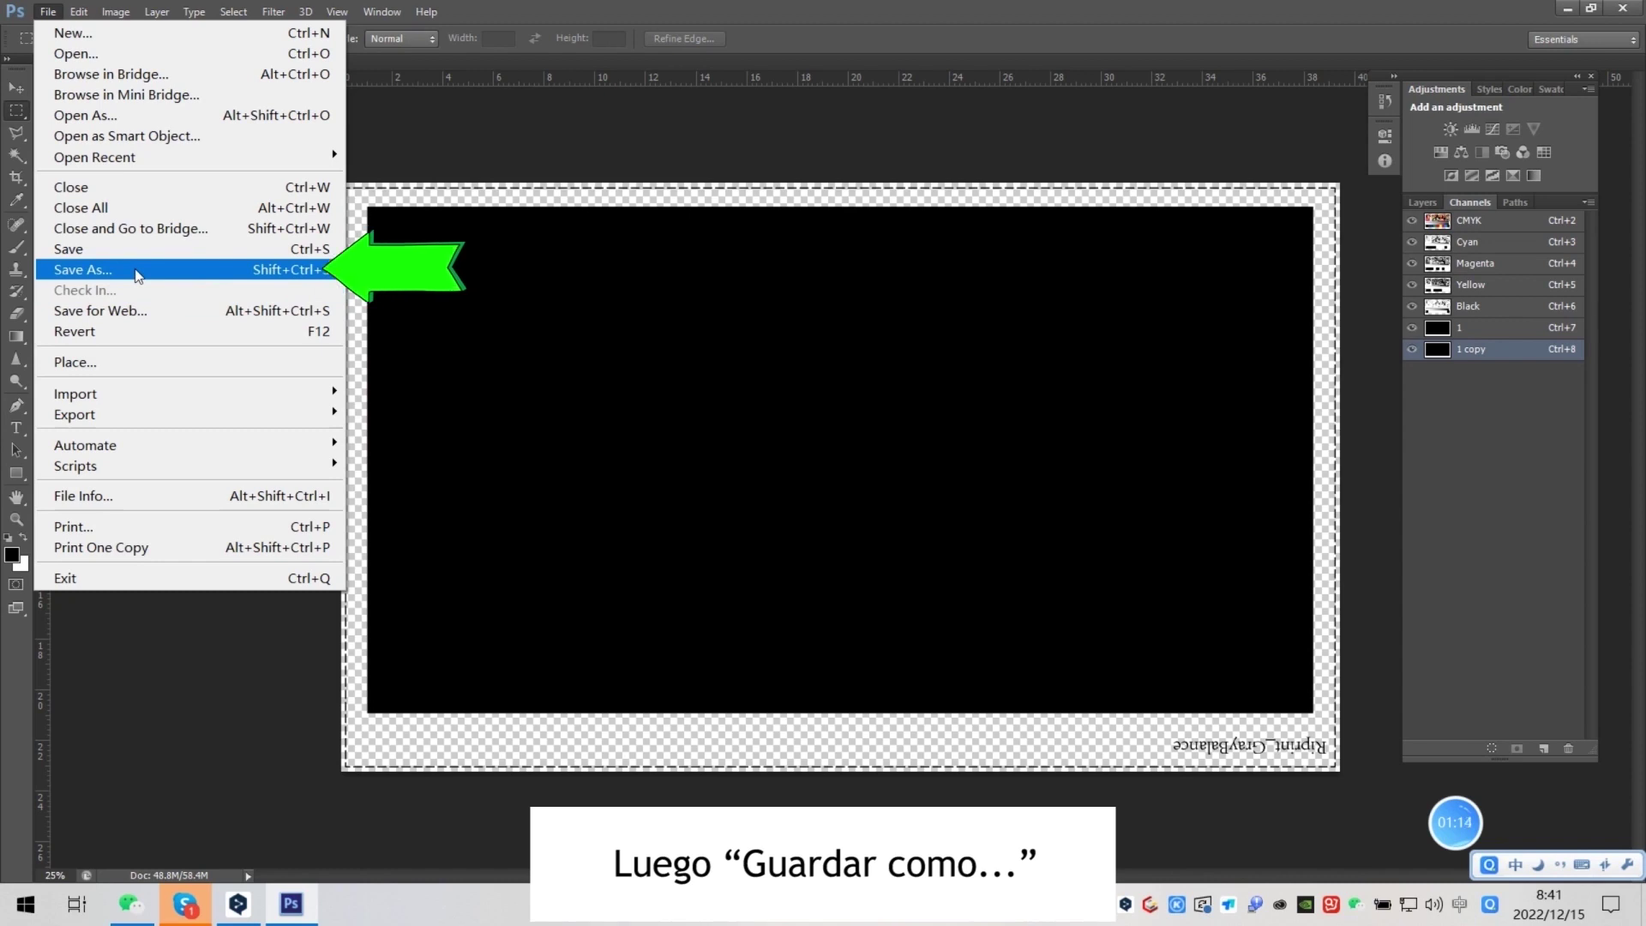
left_click(136, 271)
left_click(785, 549)
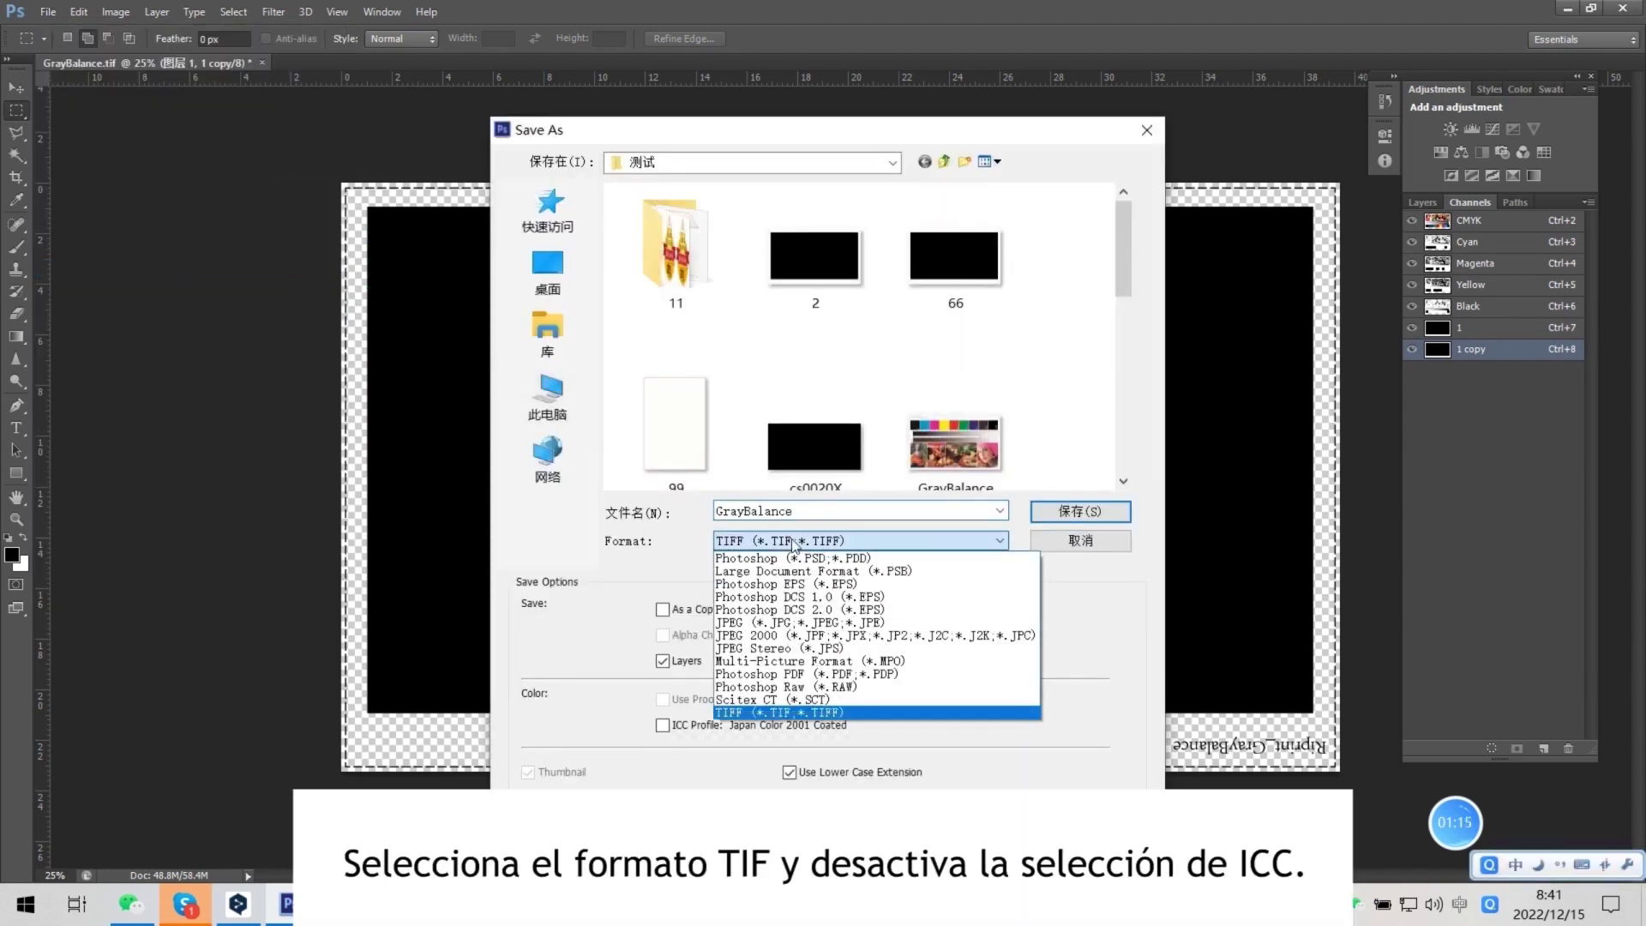
left_click(741, 718)
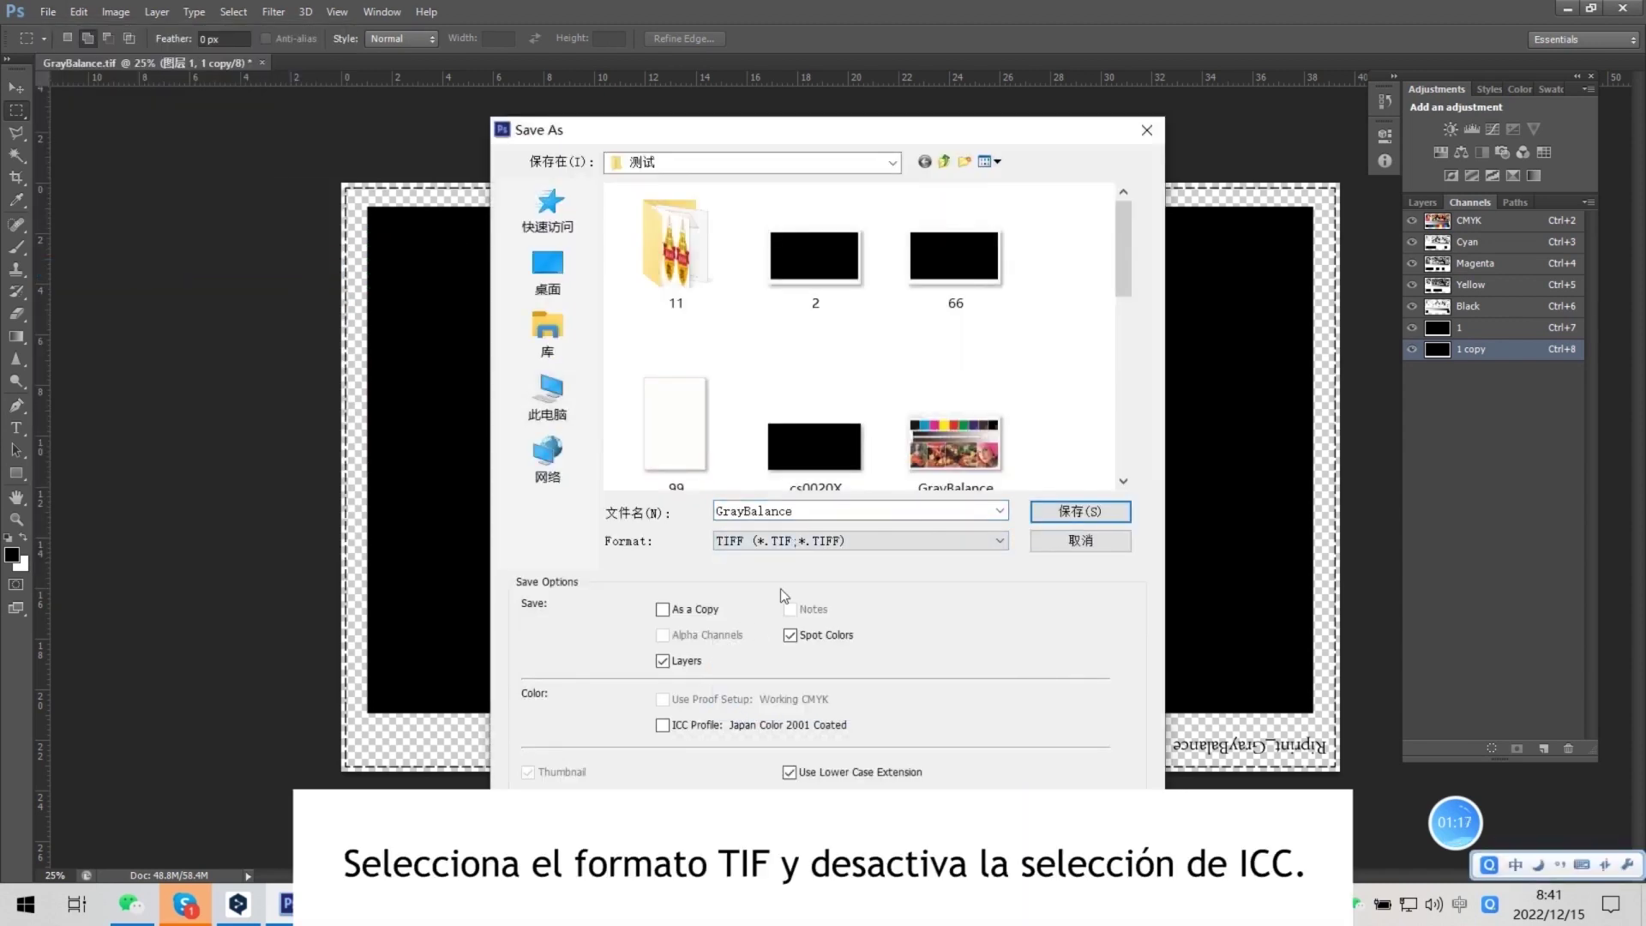
double_click(823, 510)
type("11")
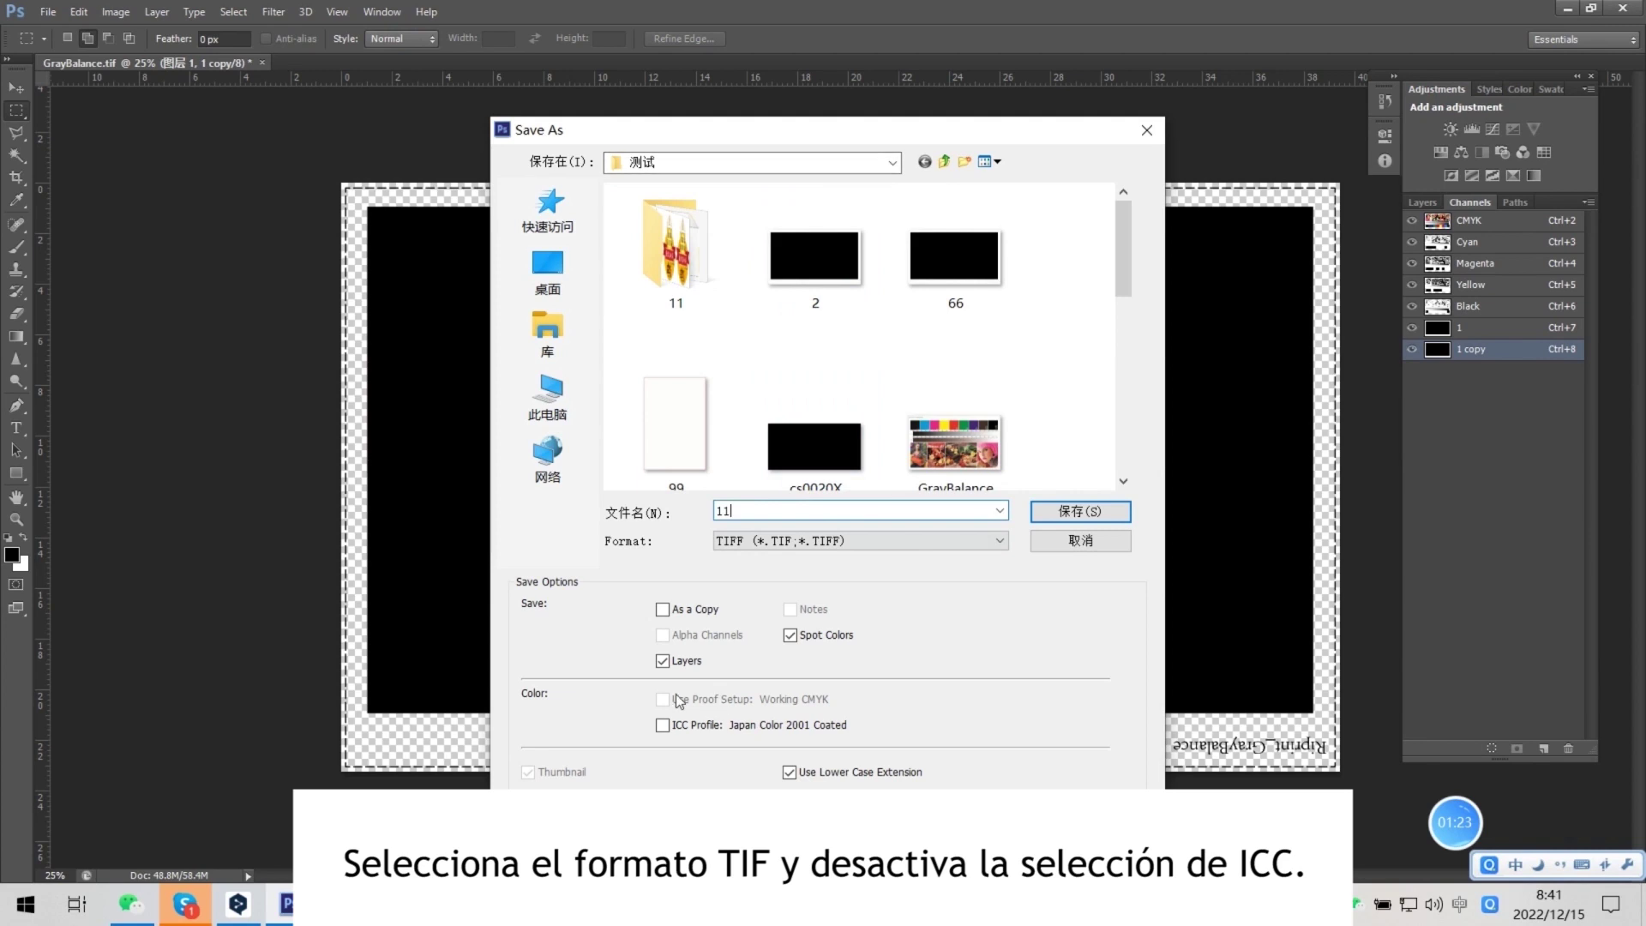
left_click(661, 729)
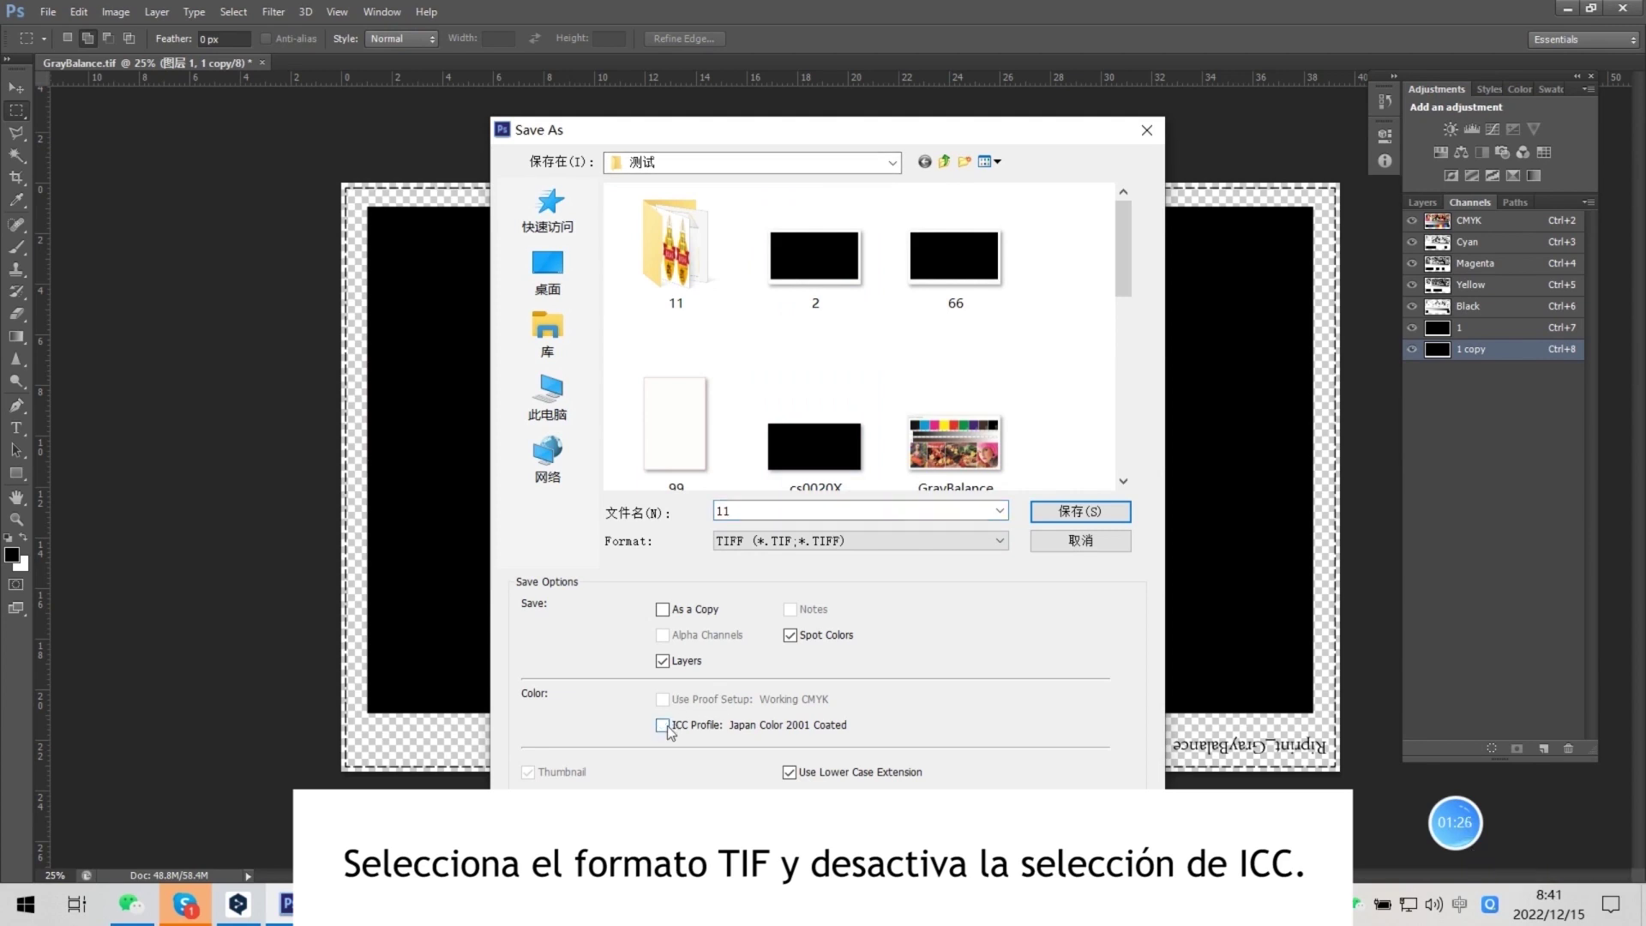
left_click(1072, 513)
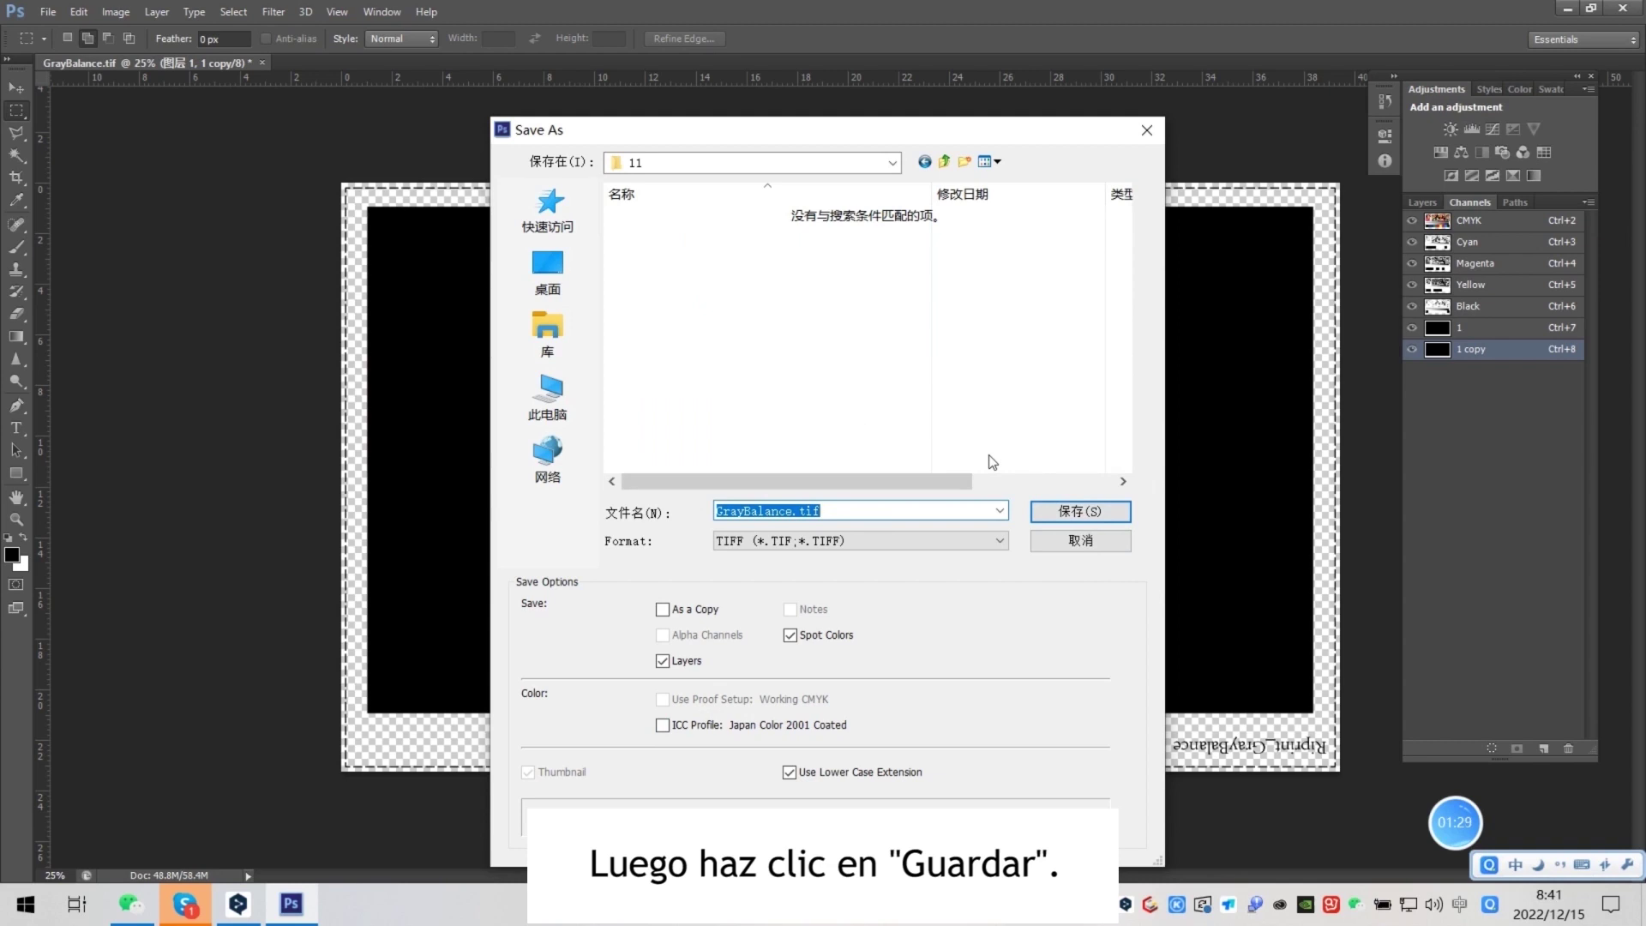
left_click(1080, 511)
left_click(930, 193)
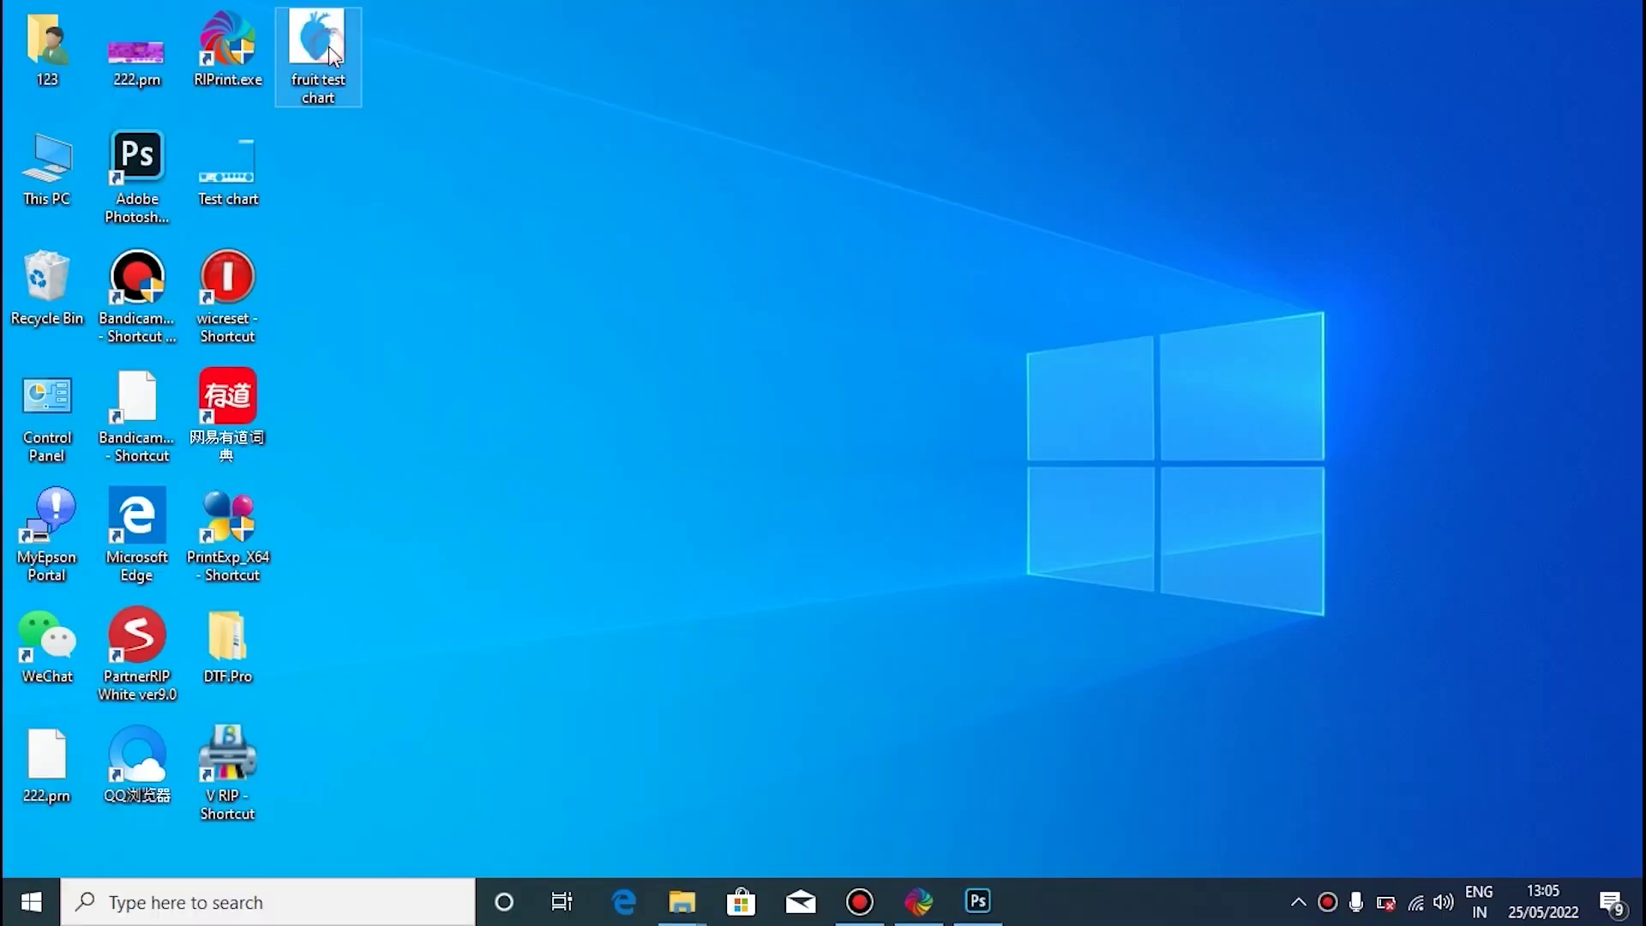
- Preview the fruit test chart image on the desktop, then switch to RIPrint and import it into the canvas
double_click(330, 42)
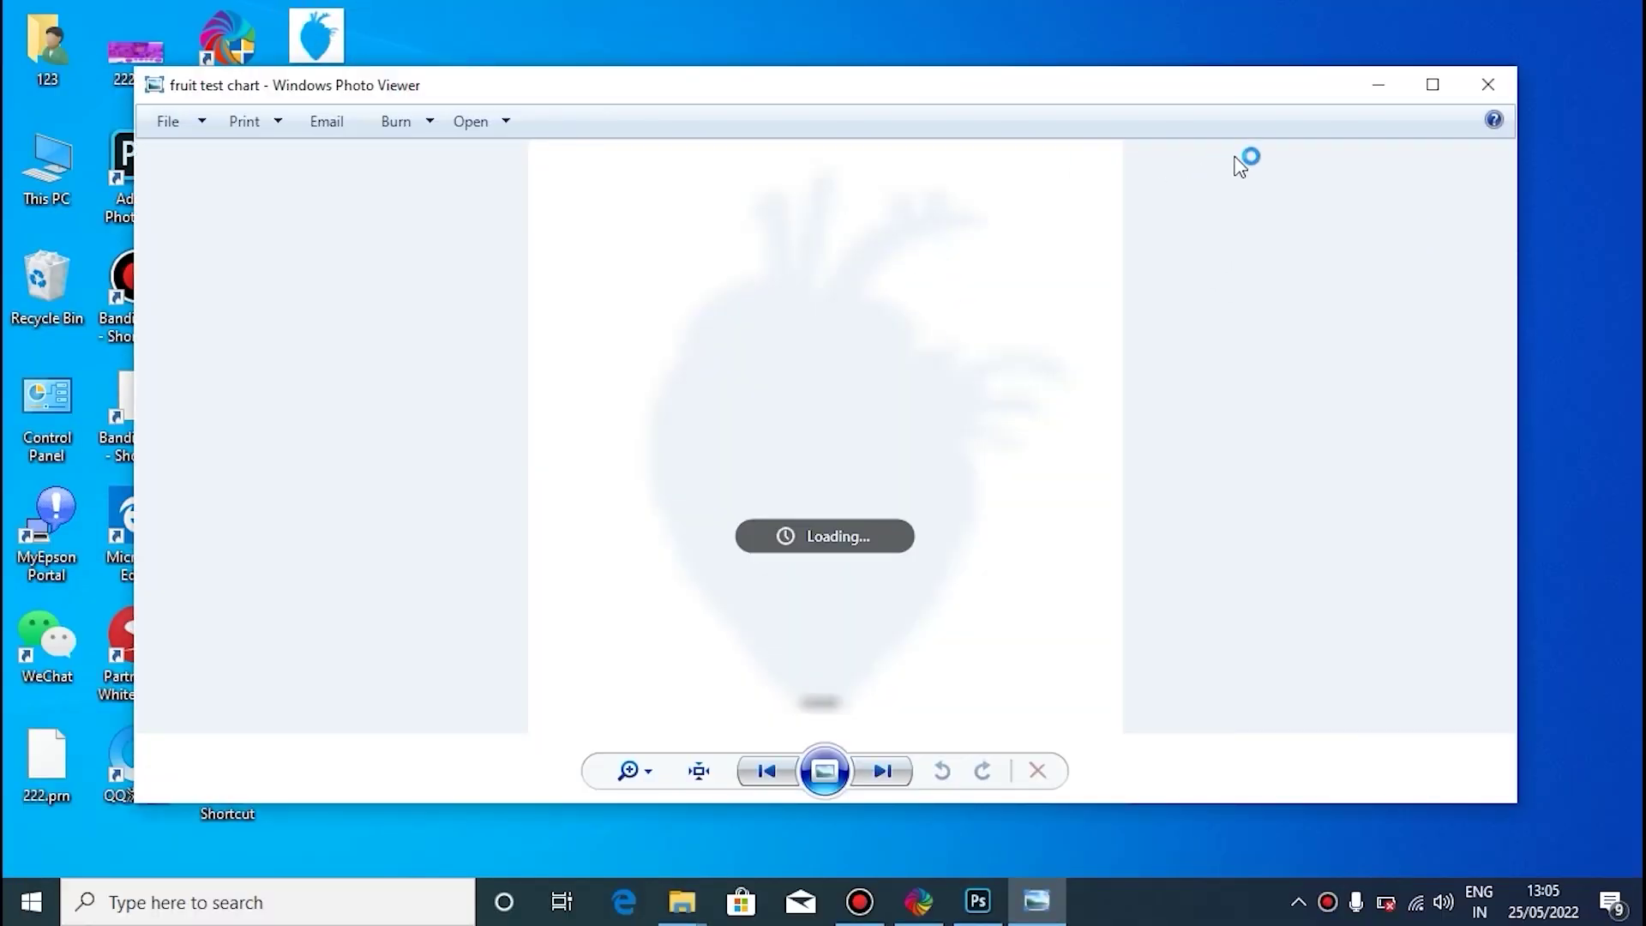
left_click(1489, 87)
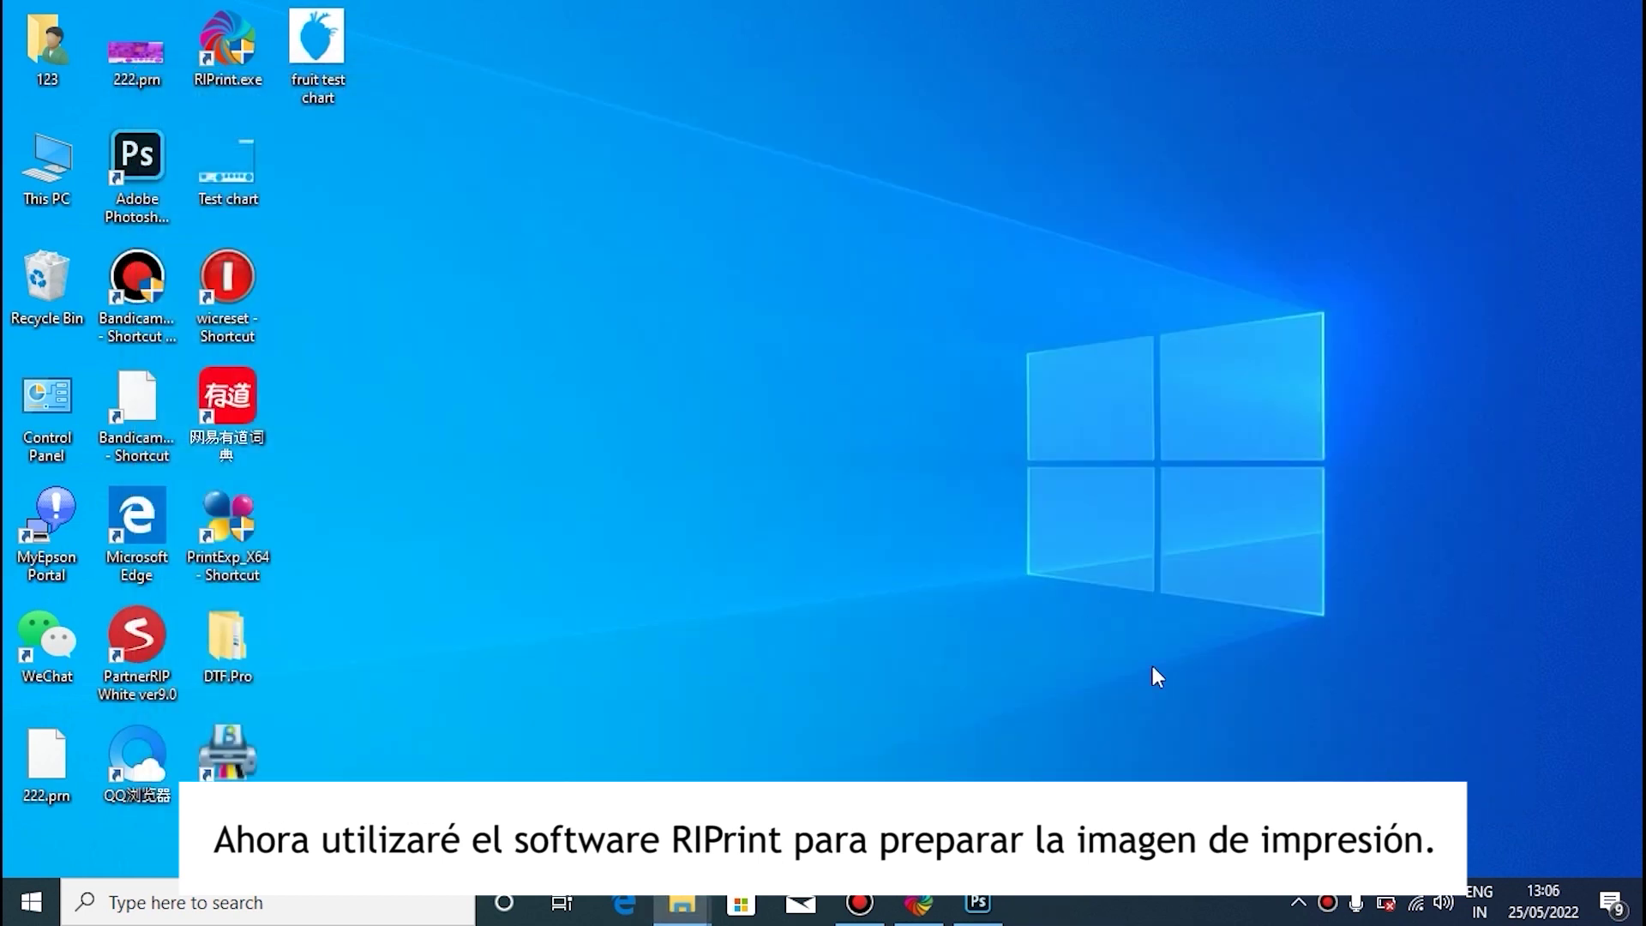
left_click(918, 902)
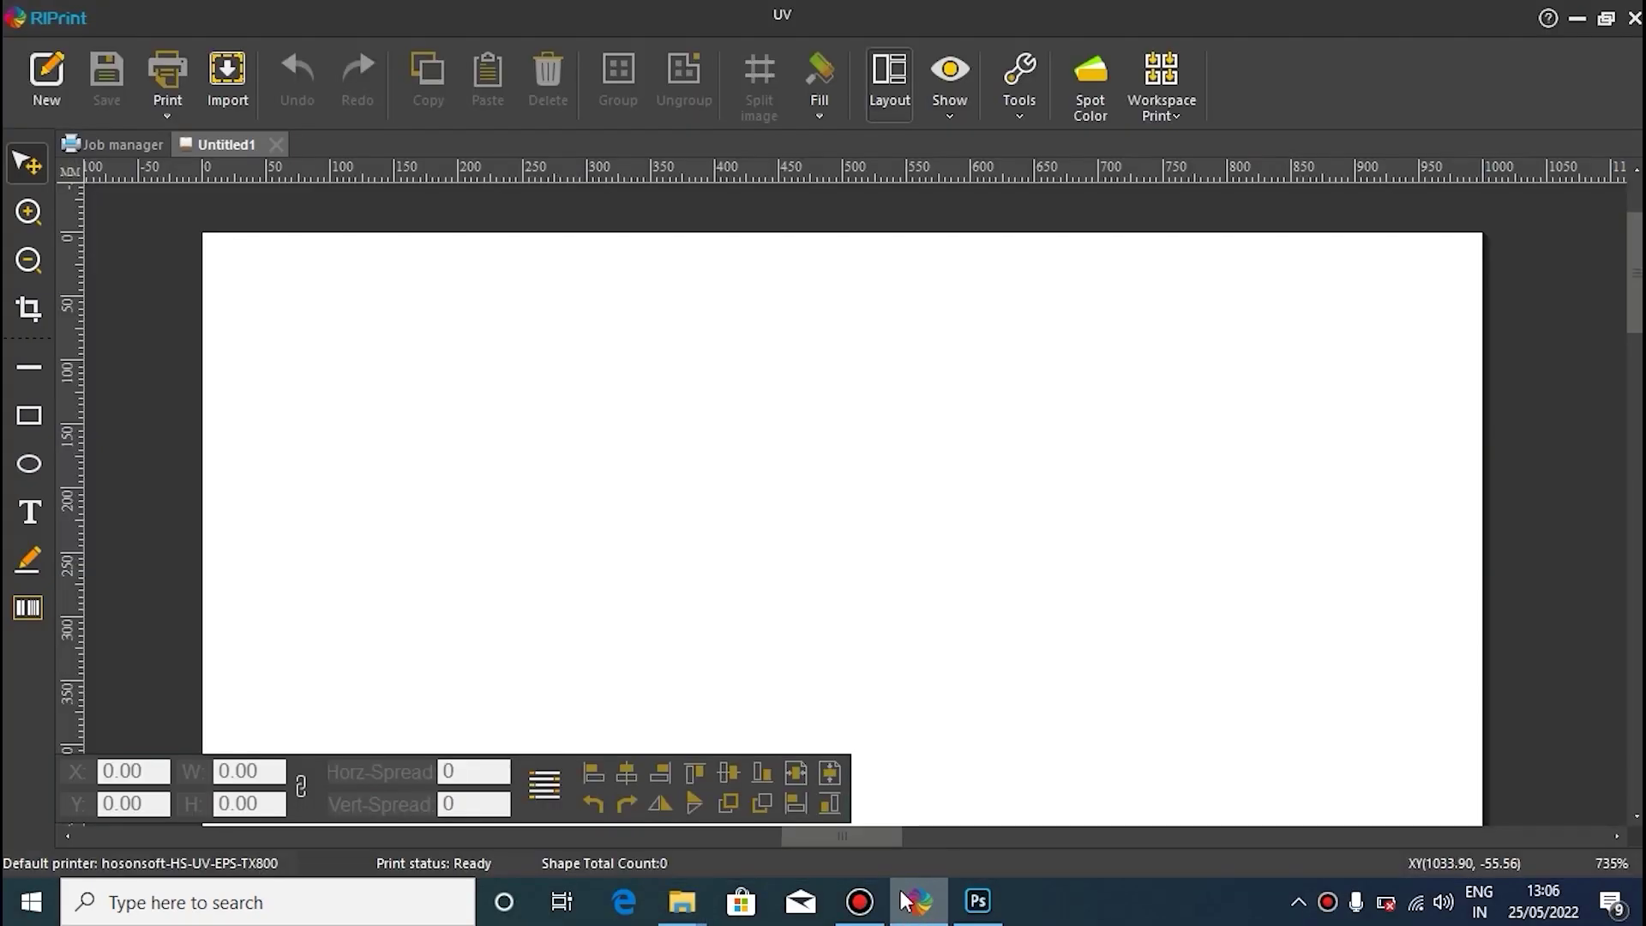
left_click(226, 73)
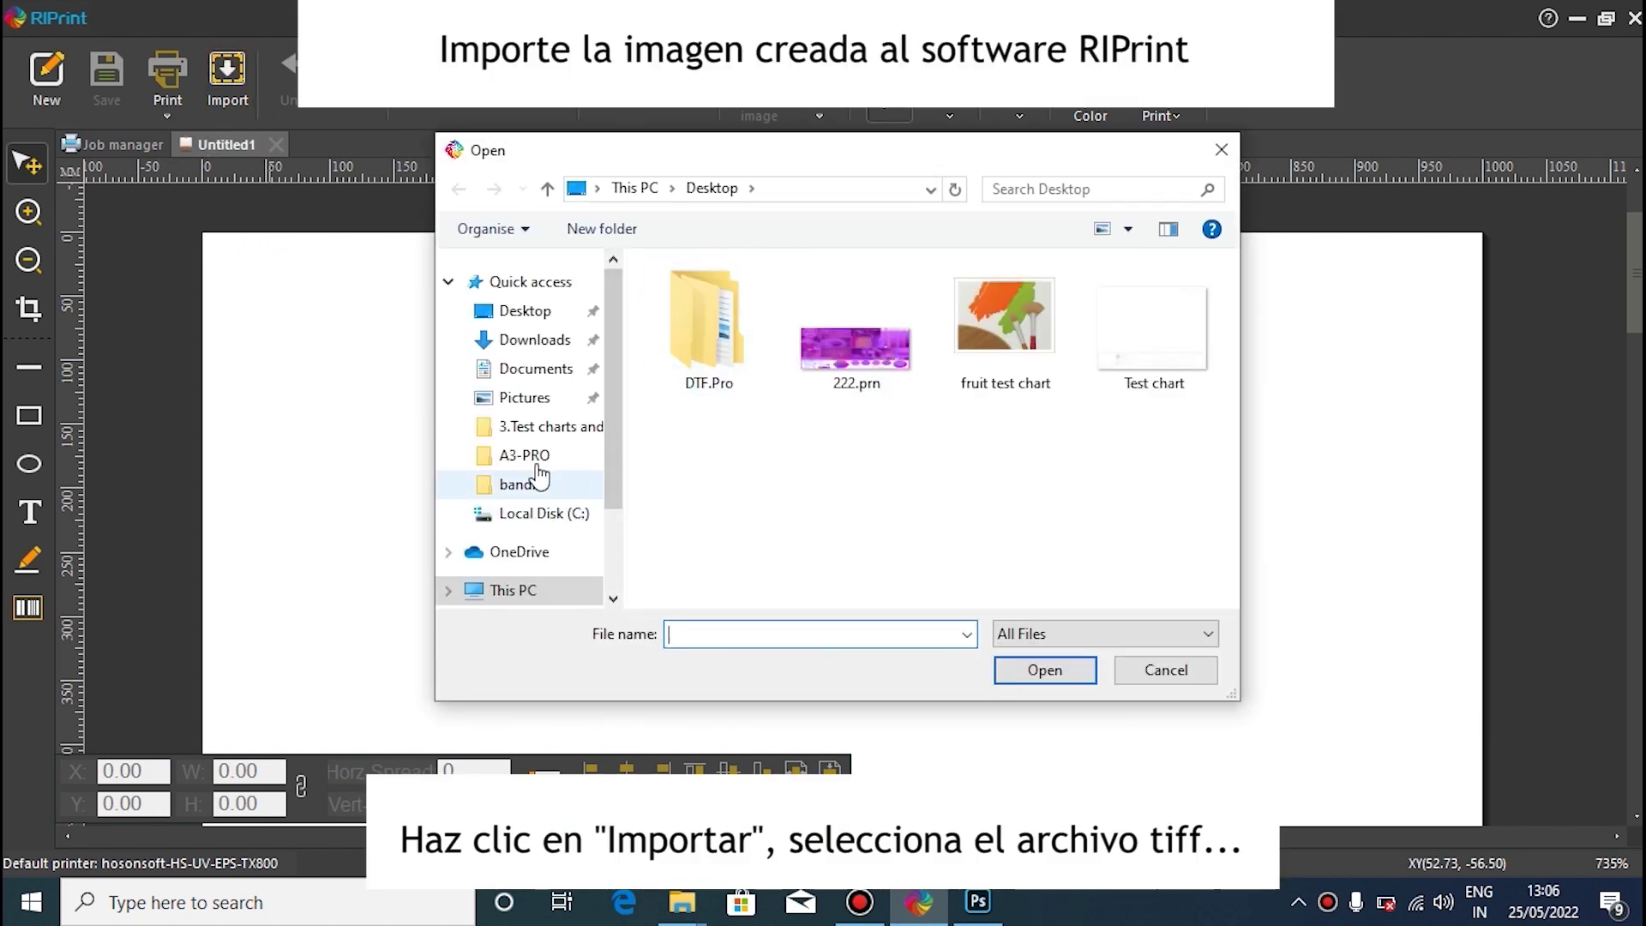
left_click(513, 311)
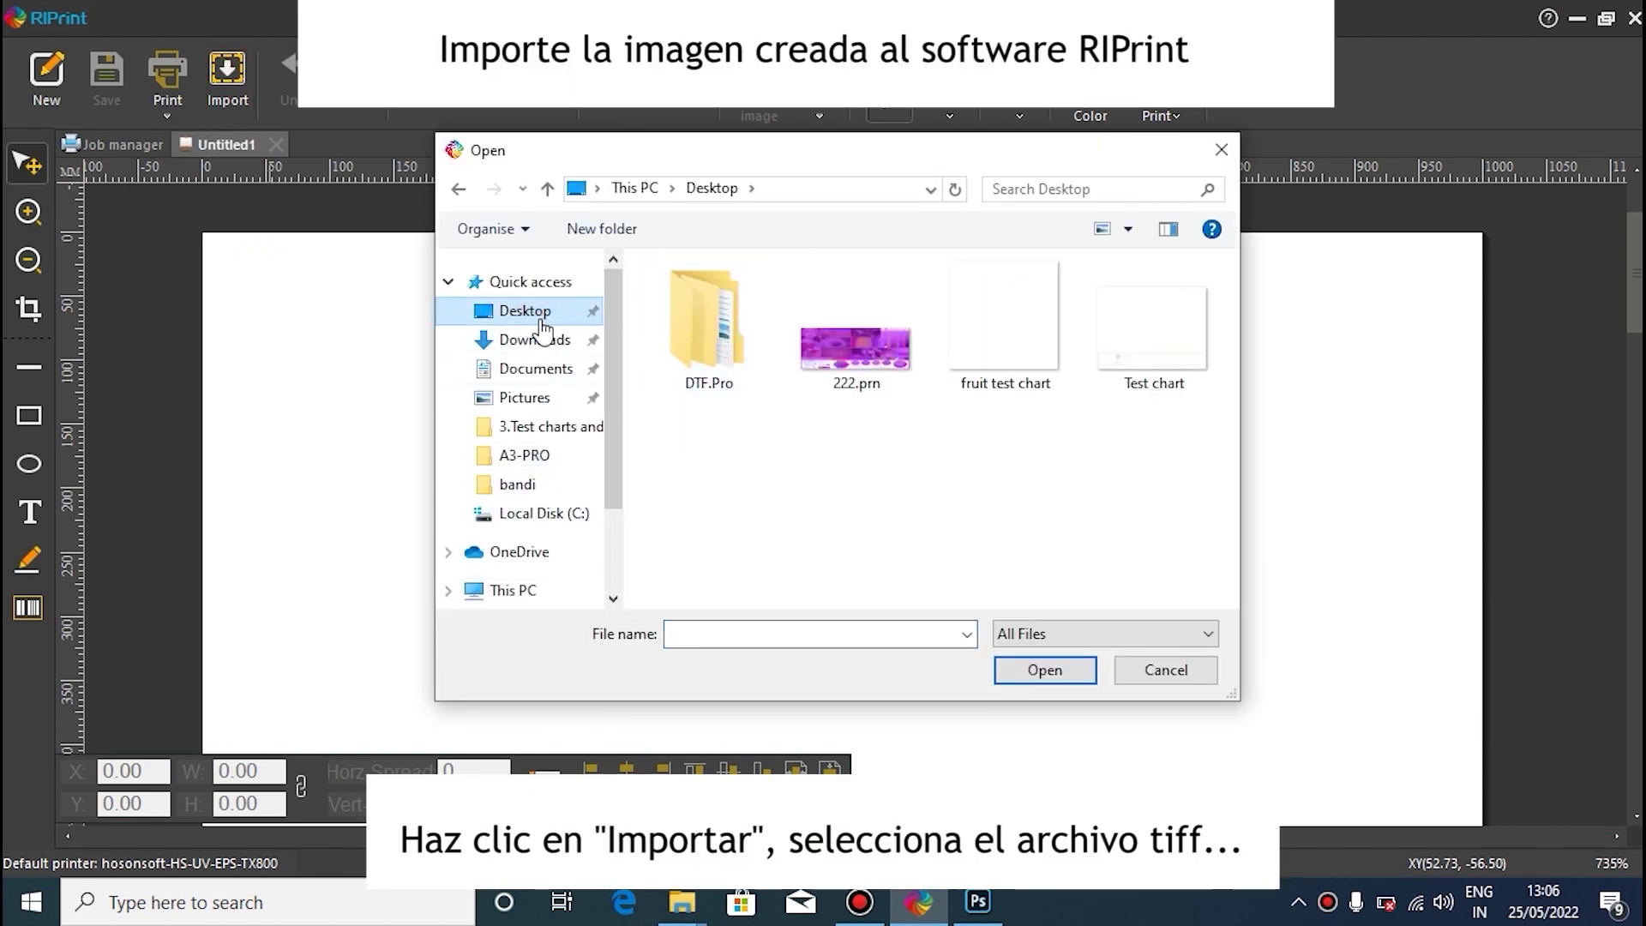
left_click(1017, 355)
left_click(1043, 672)
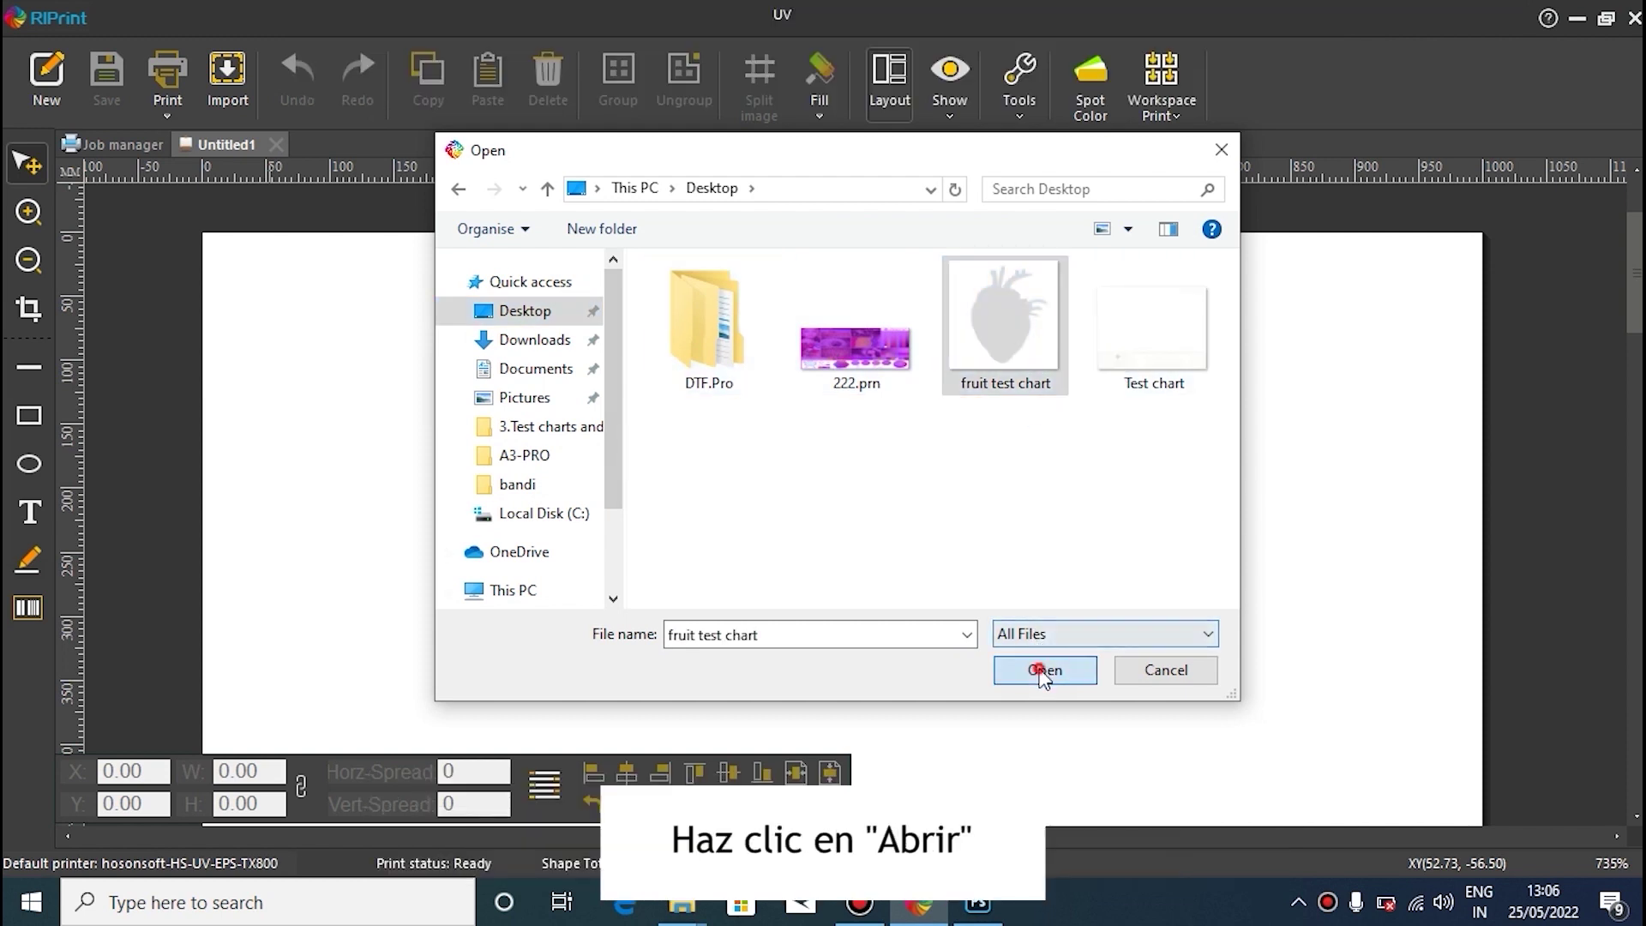
left_click(886, 511)
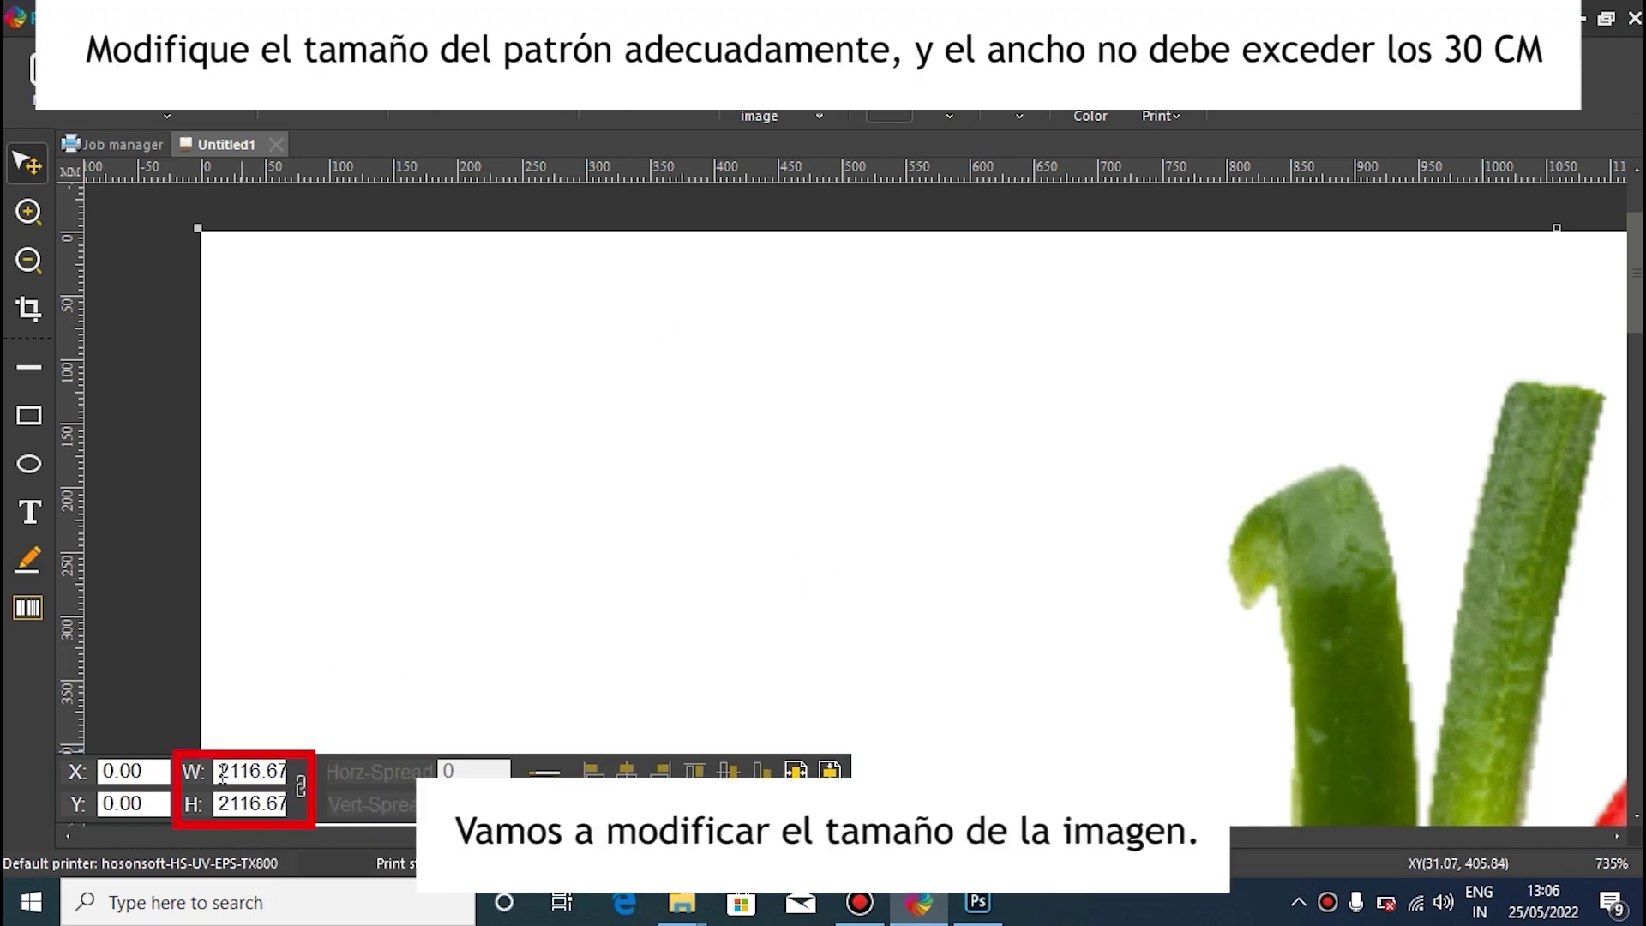
- Set the imported image's width to 28 mm with the aspect ratio kept
left_click_drag(222, 774, 294, 777)
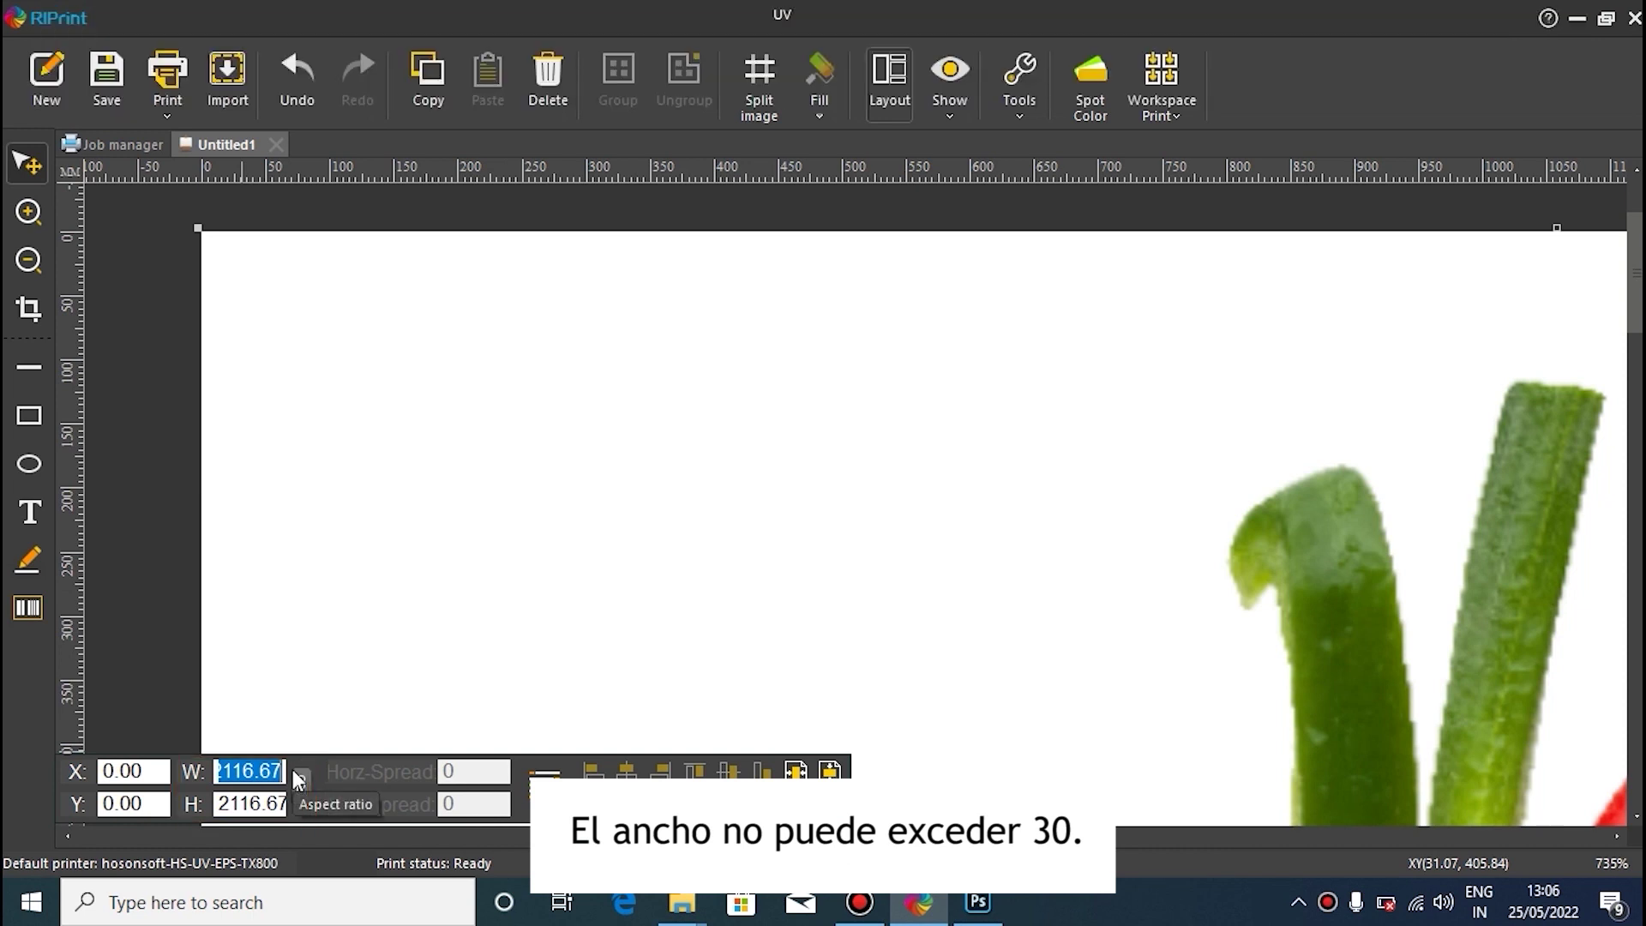
type("28")
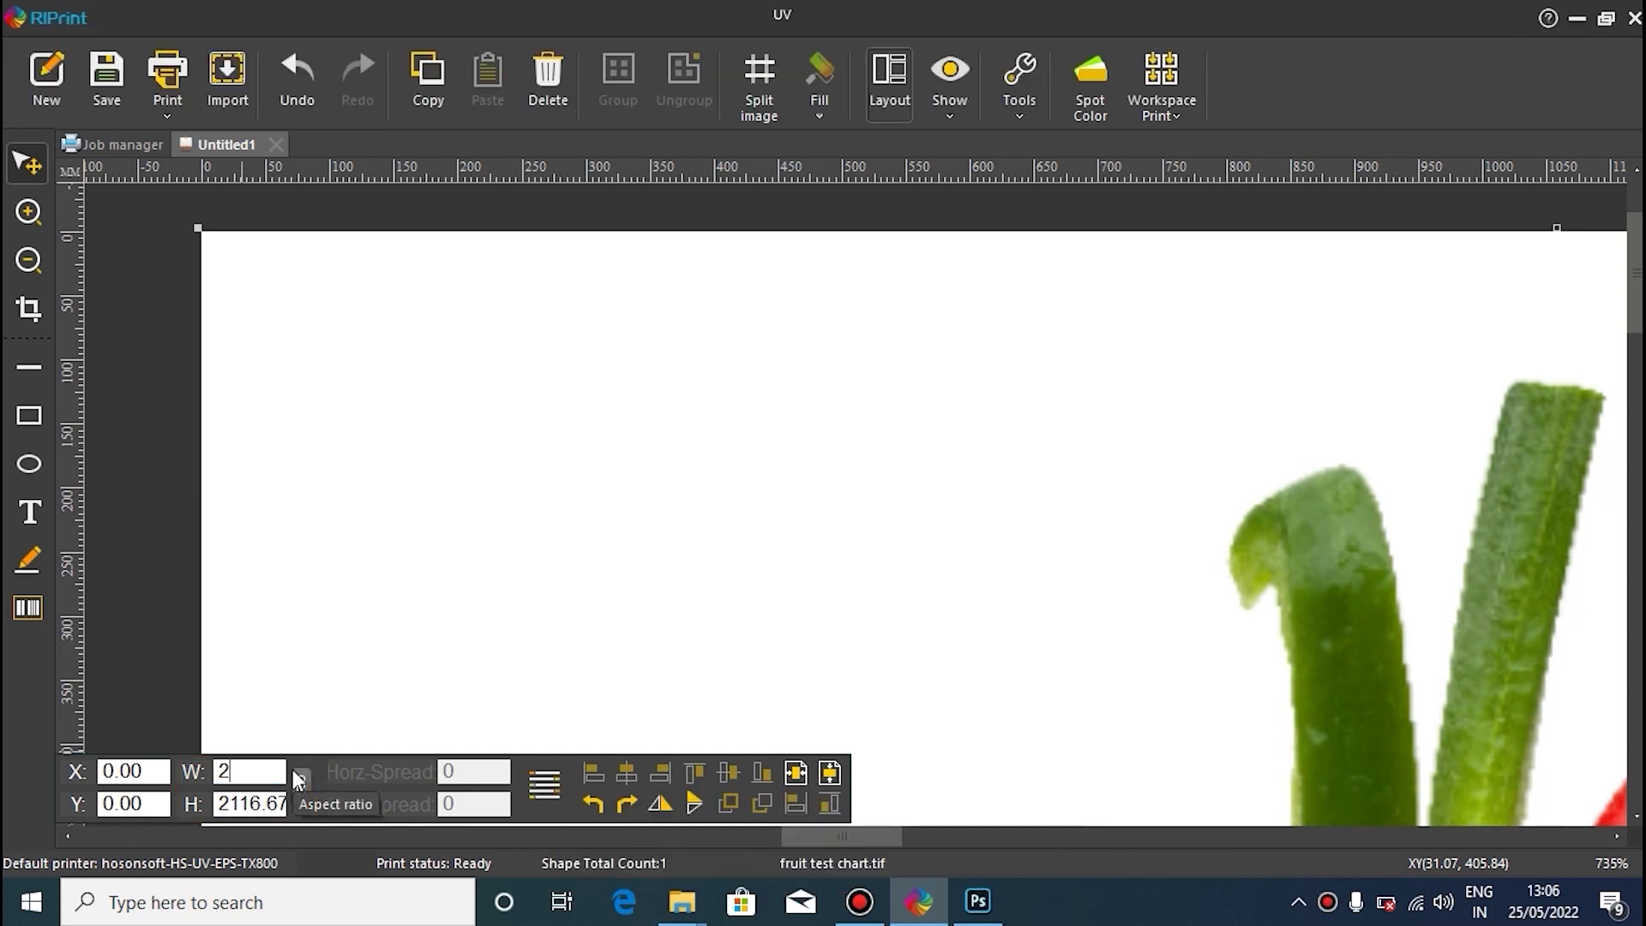
key("Return")
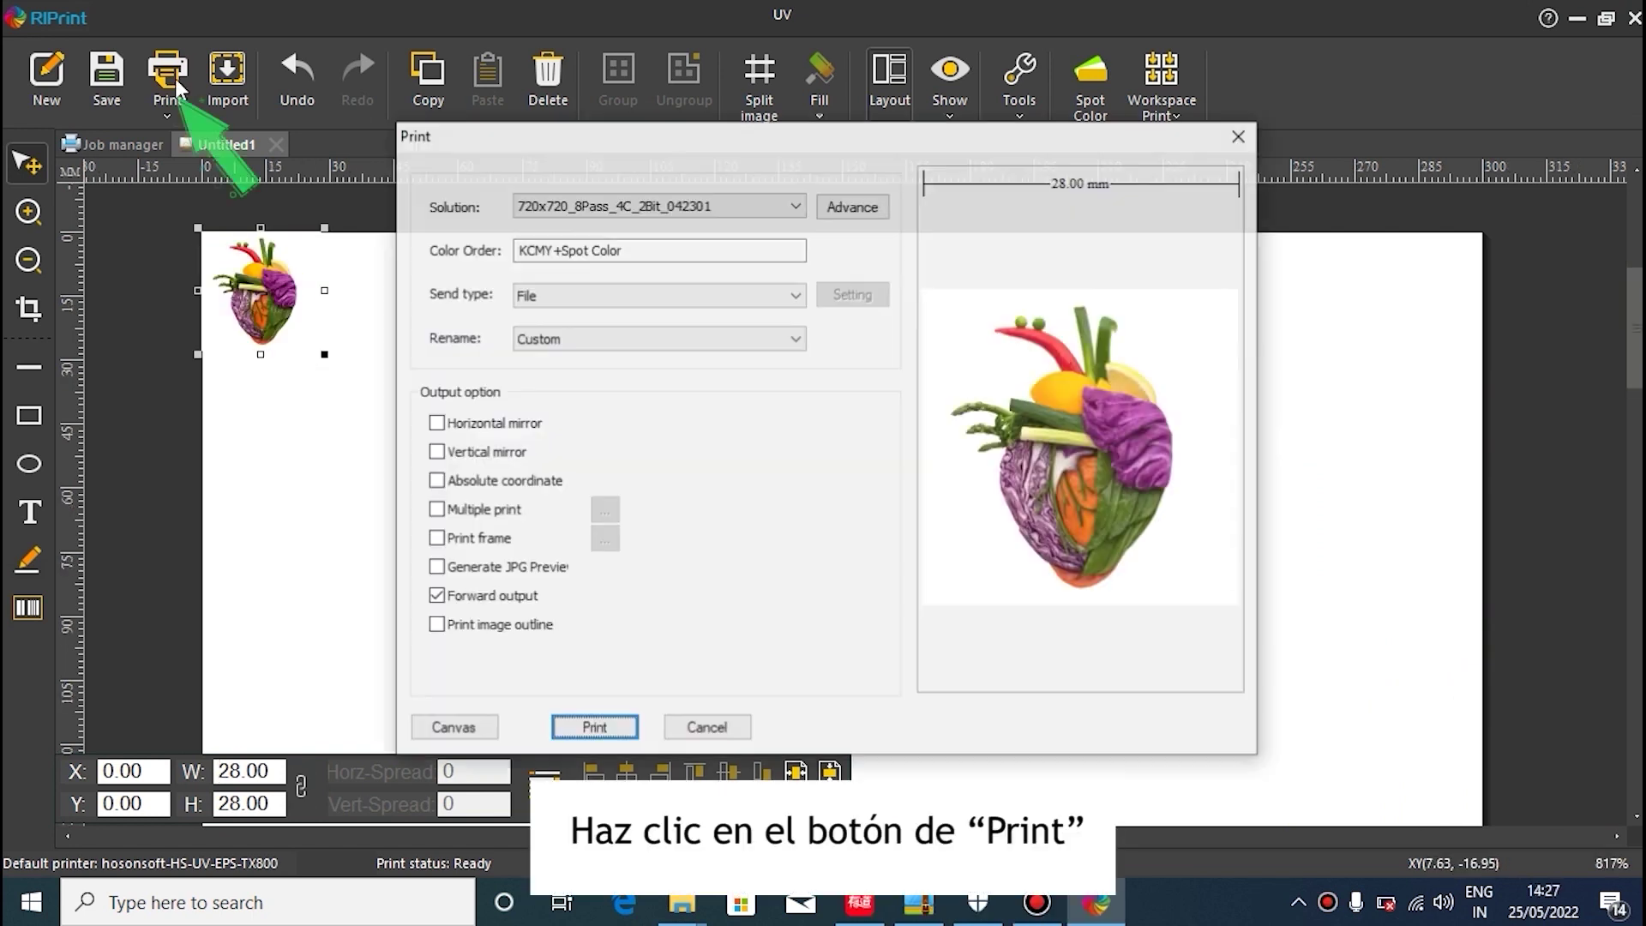
- Choose the print solution 720x1080_12Pass_4C_2Bit_042301 and start printing to a file
left_click(583, 204)
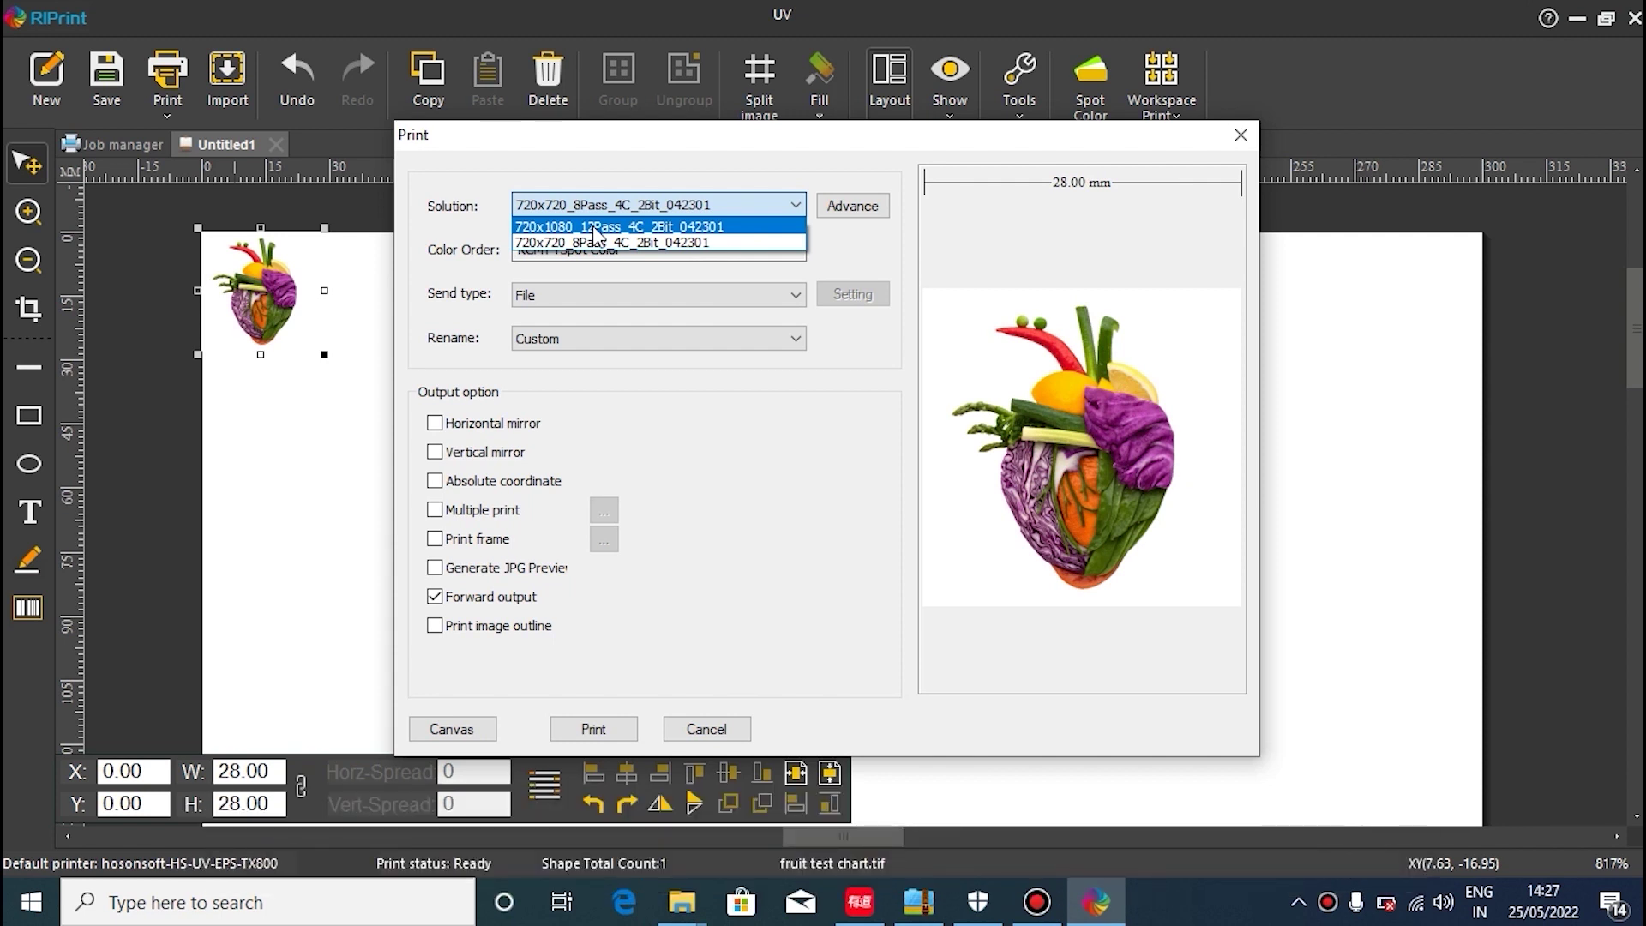
left_click(595, 227)
left_click(588, 726)
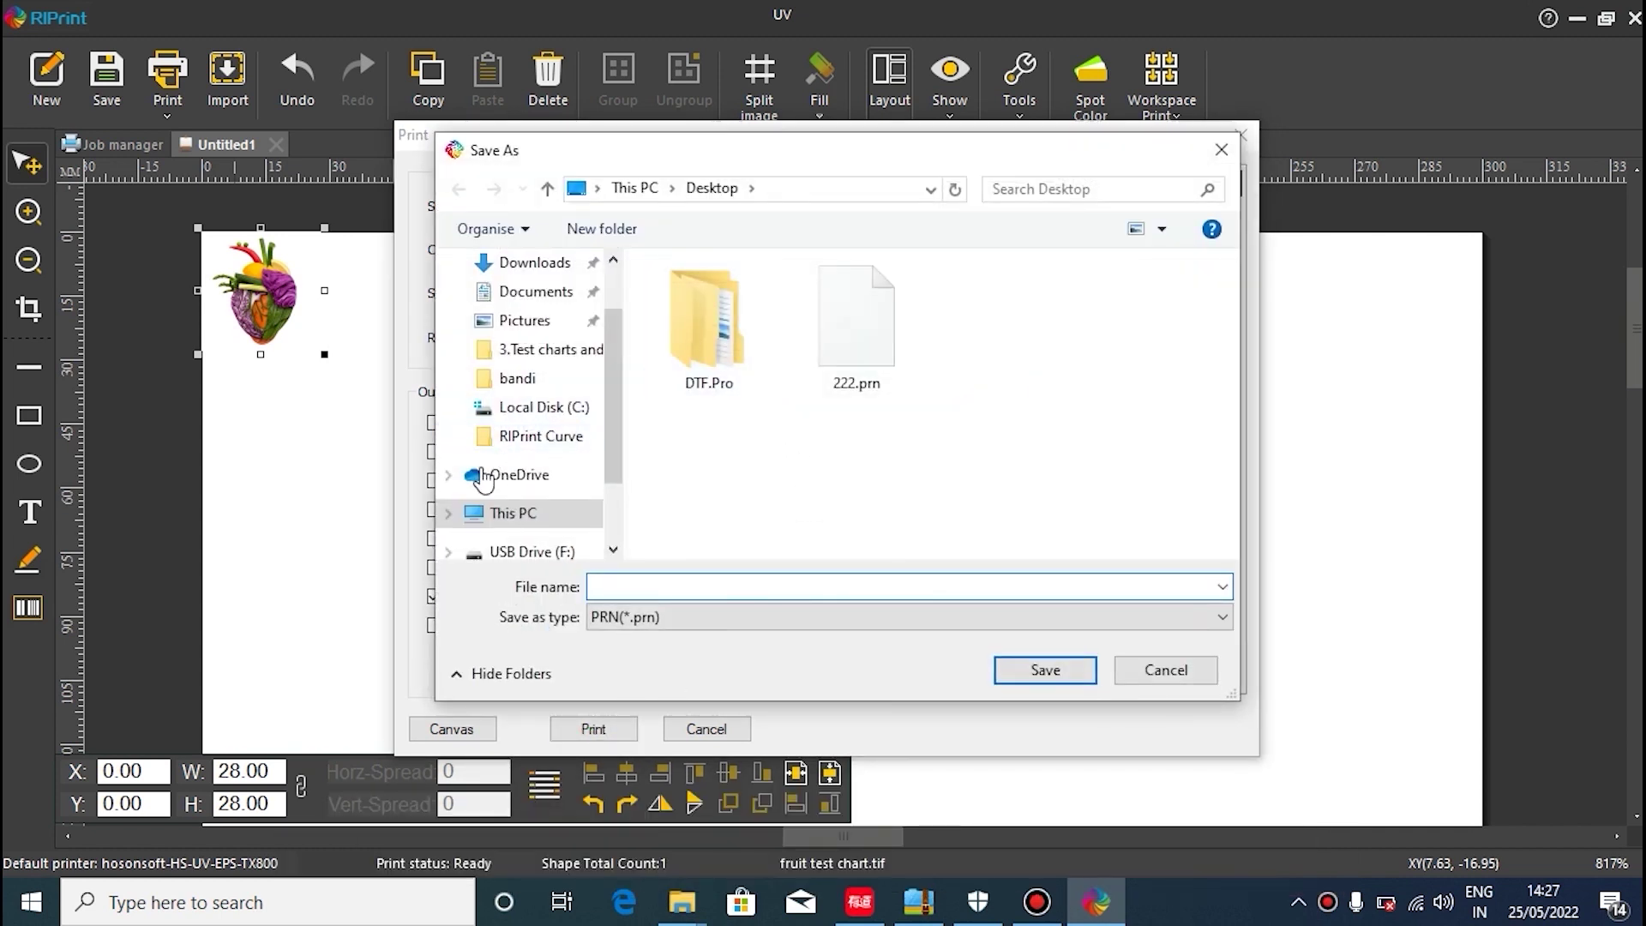
- Save the print file to the Desktop as 222 in PRN format and minimize RIPrint once processing completes
scroll(583, 367, "up", 1)
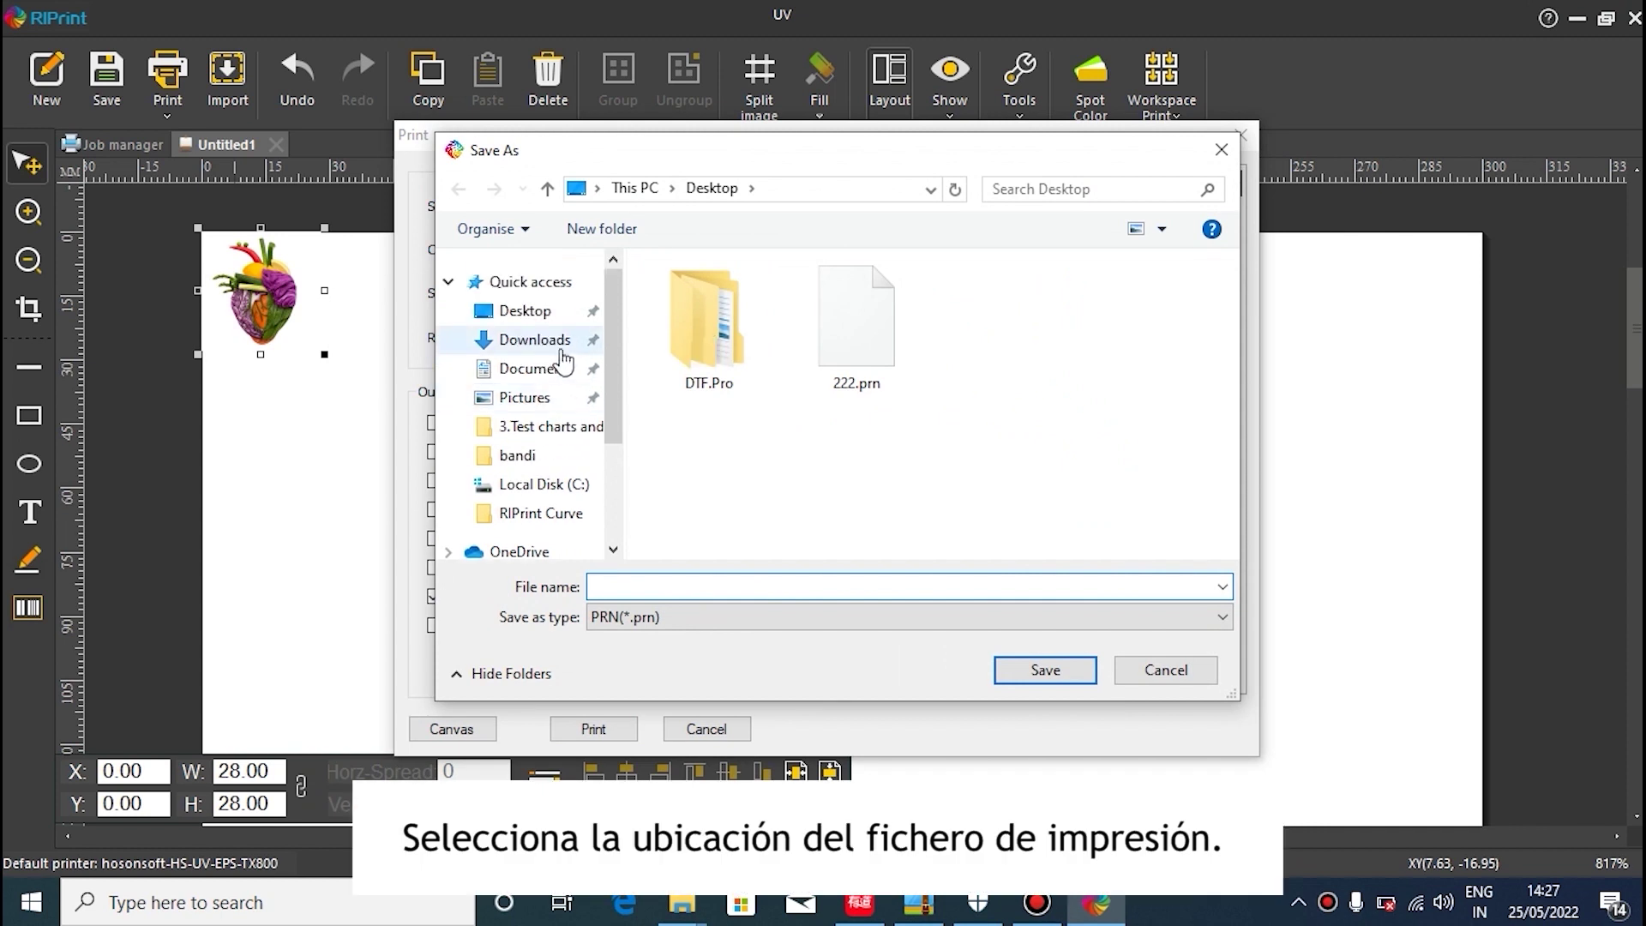
left_click(669, 587)
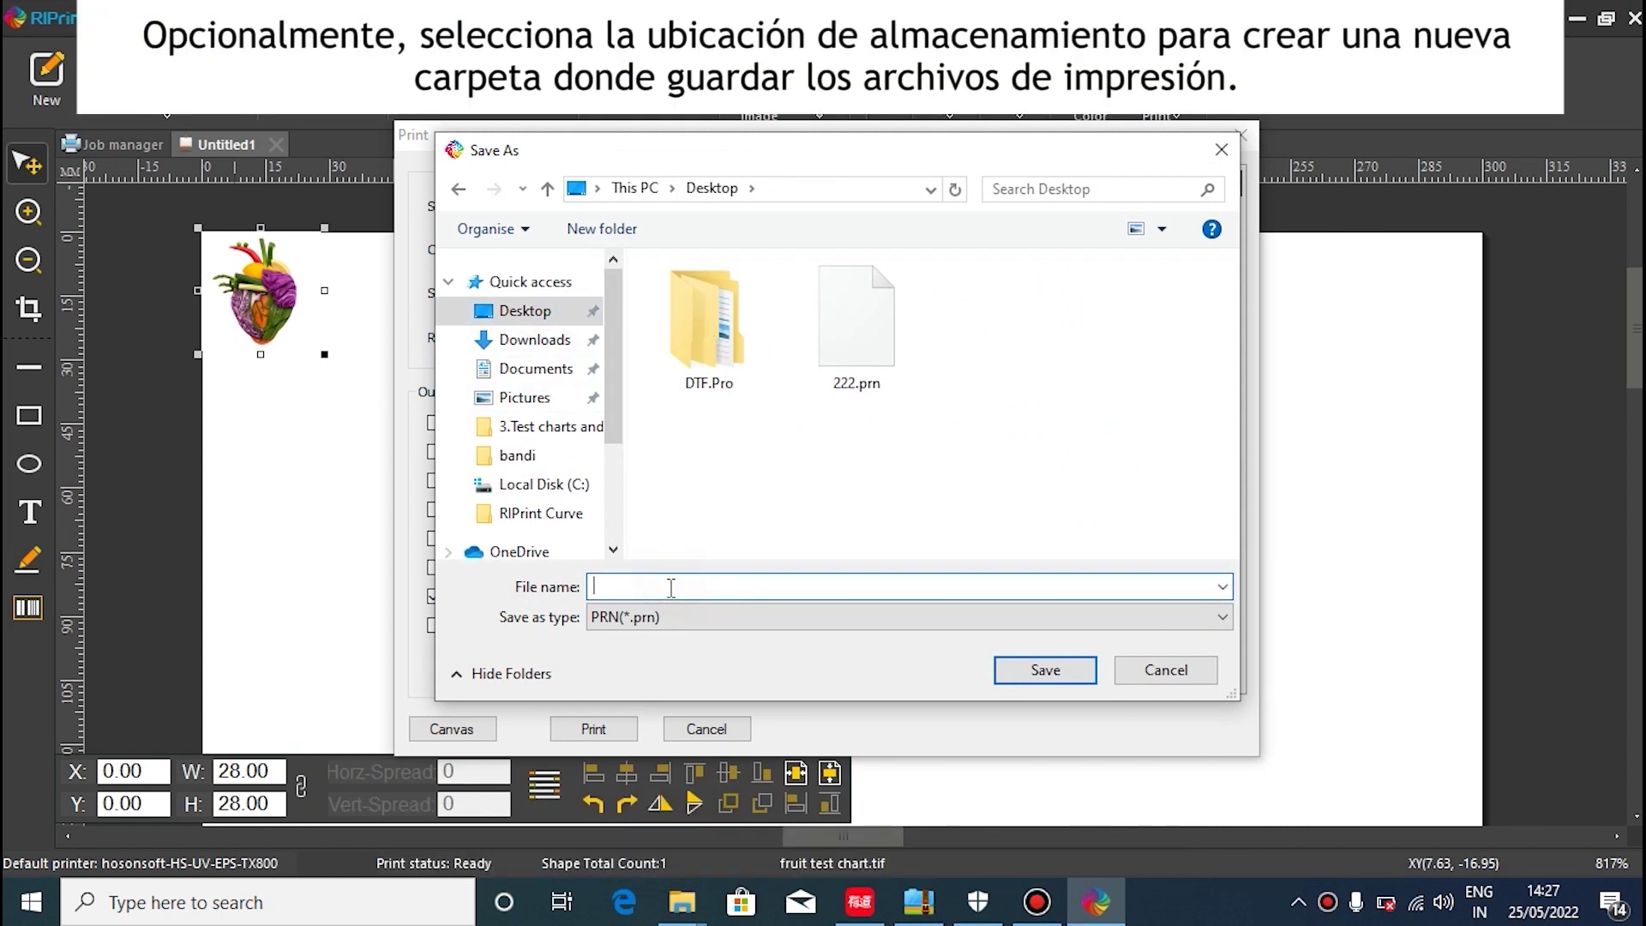
type("222")
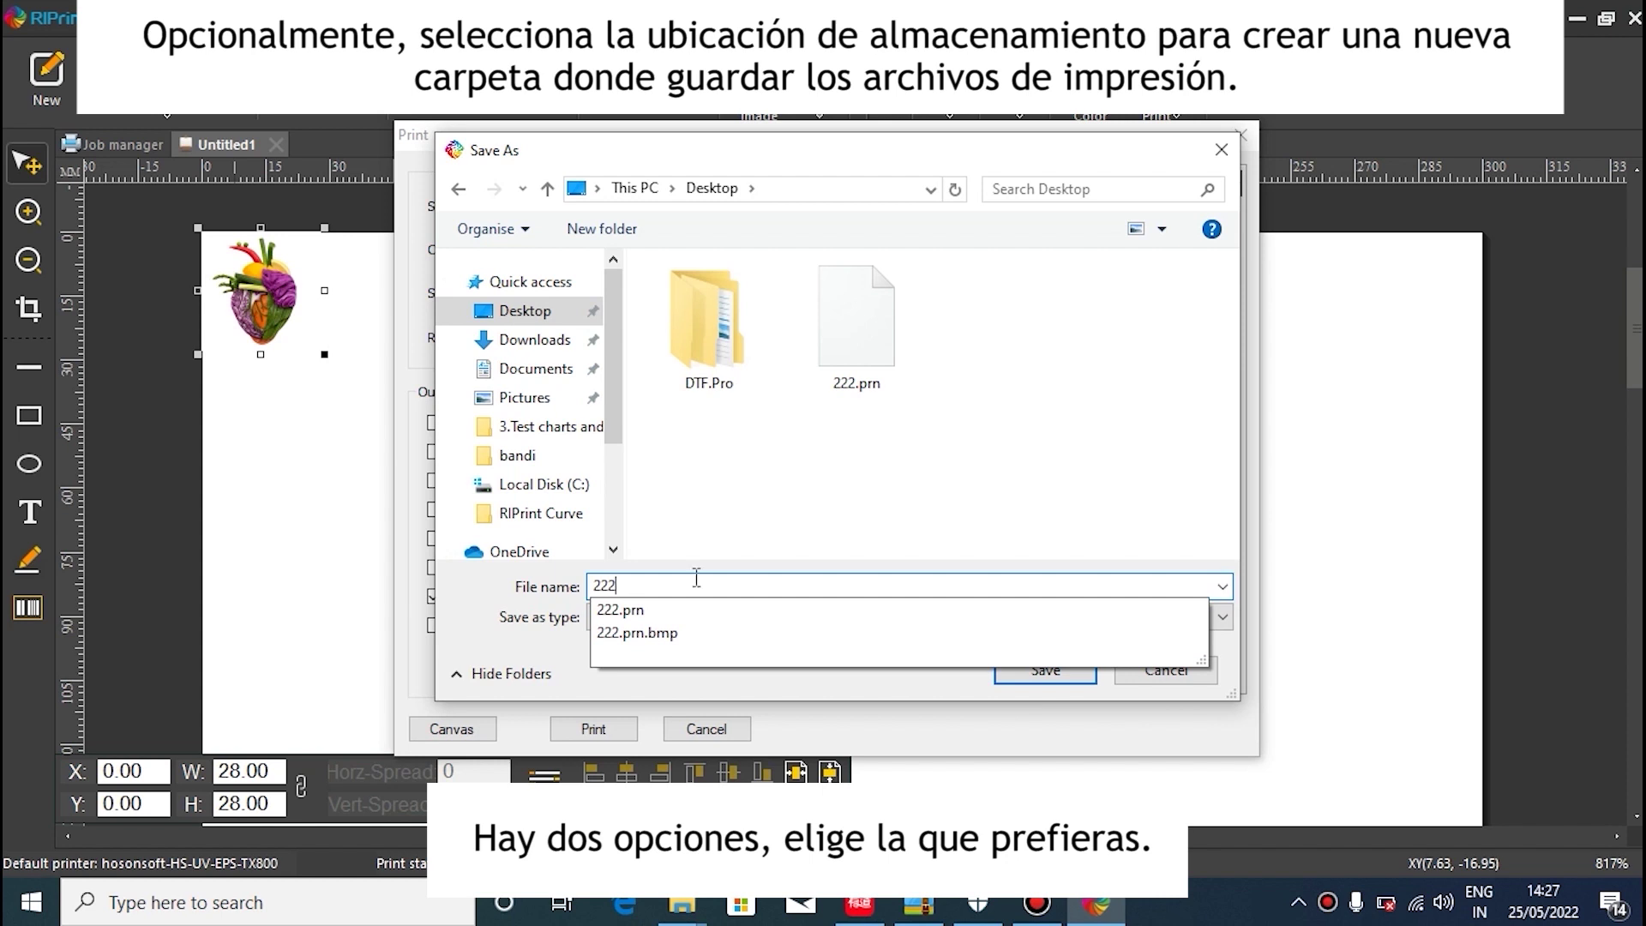
key("BackSpace")
key("BackSpace")
key("BackSpace")
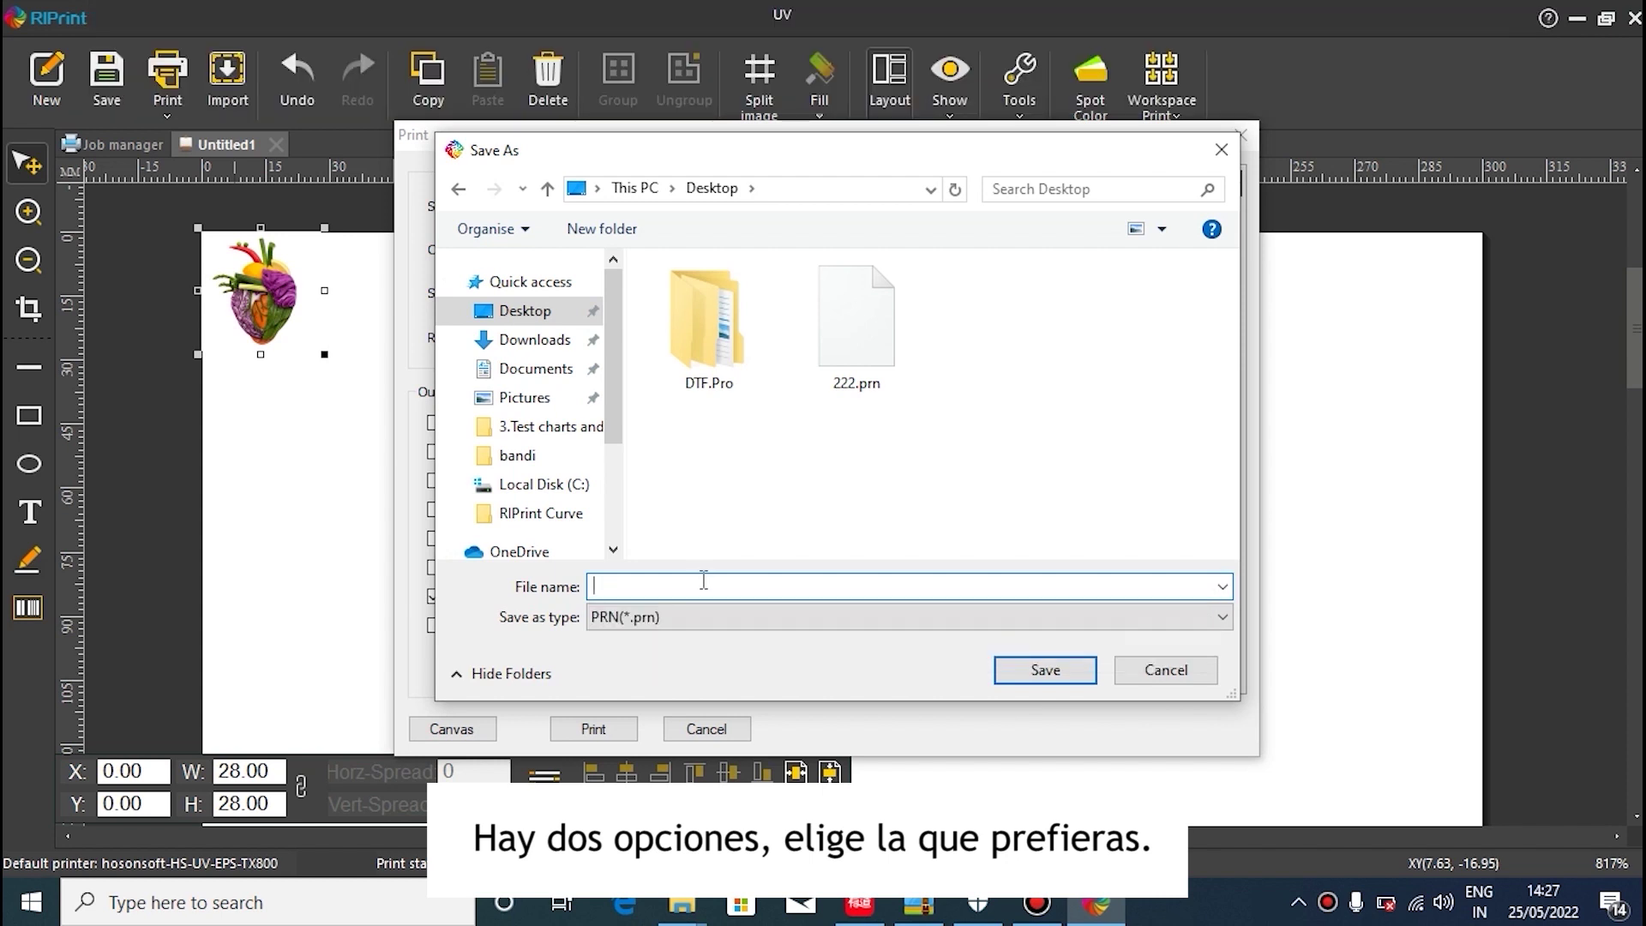
type("222")
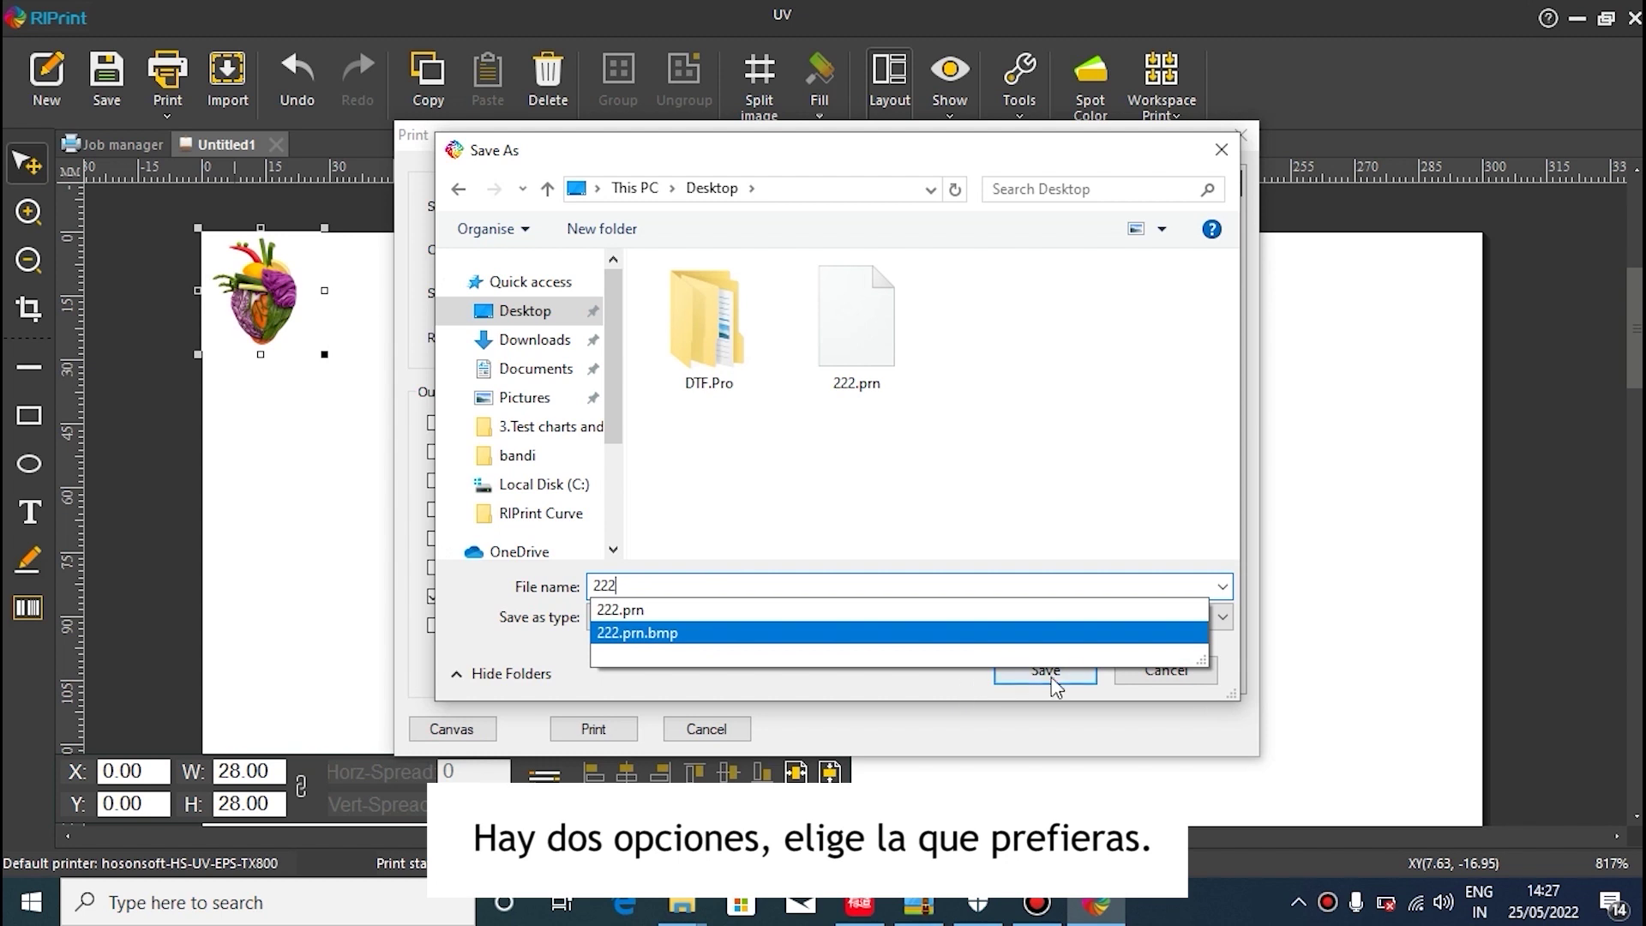
left_click(1012, 675)
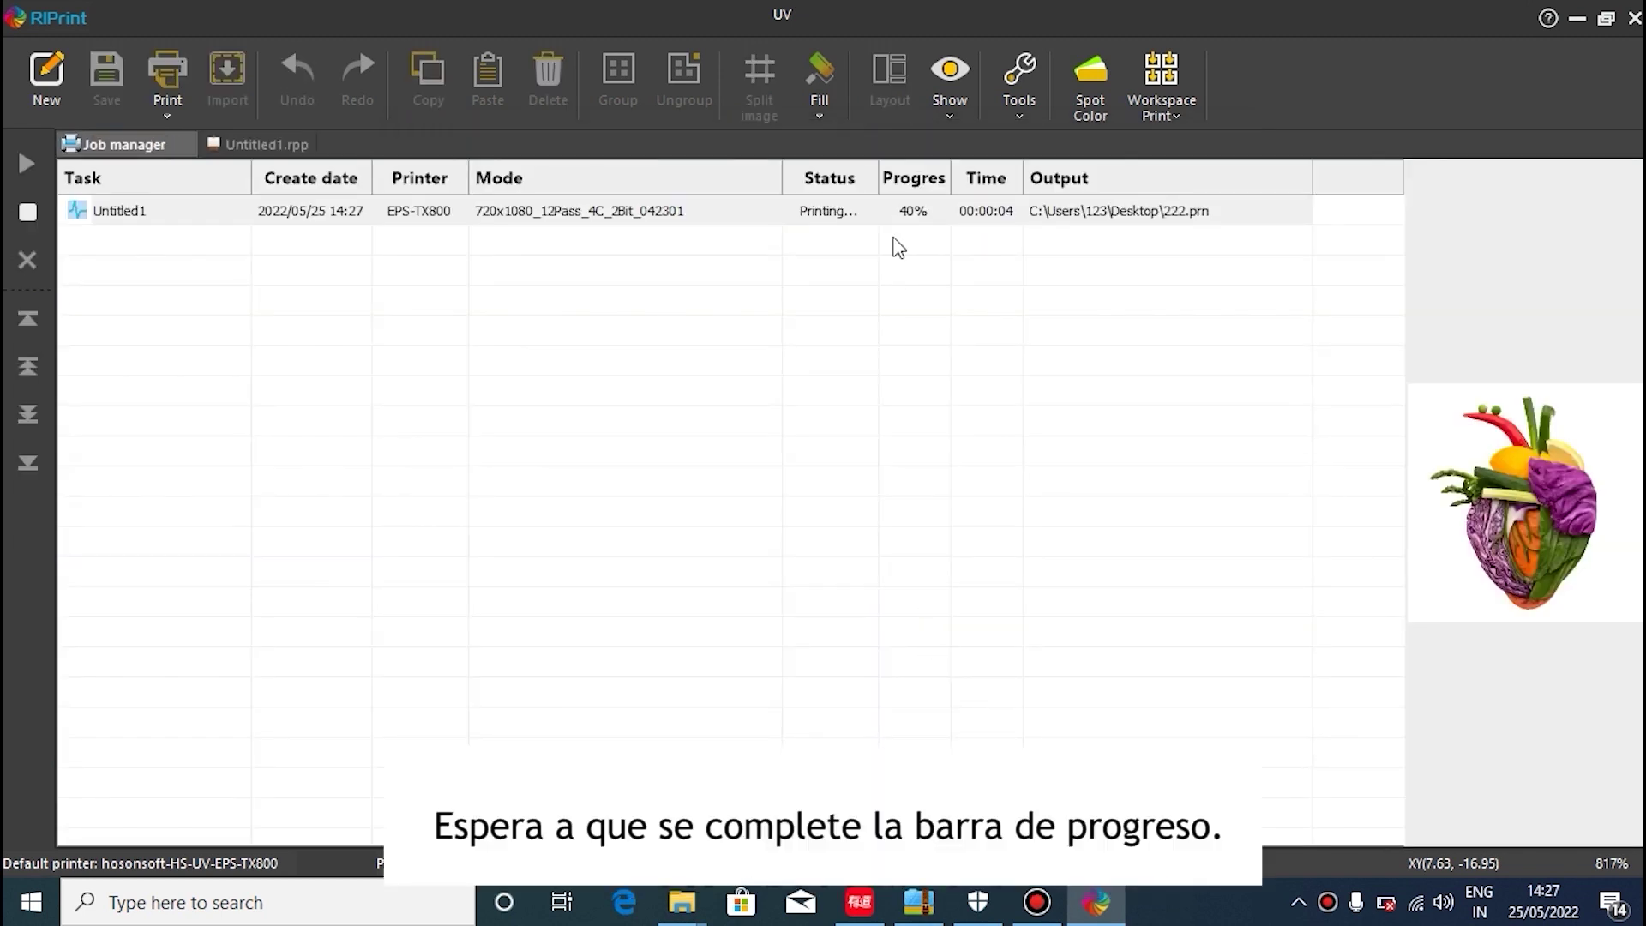
left_click(1577, 18)
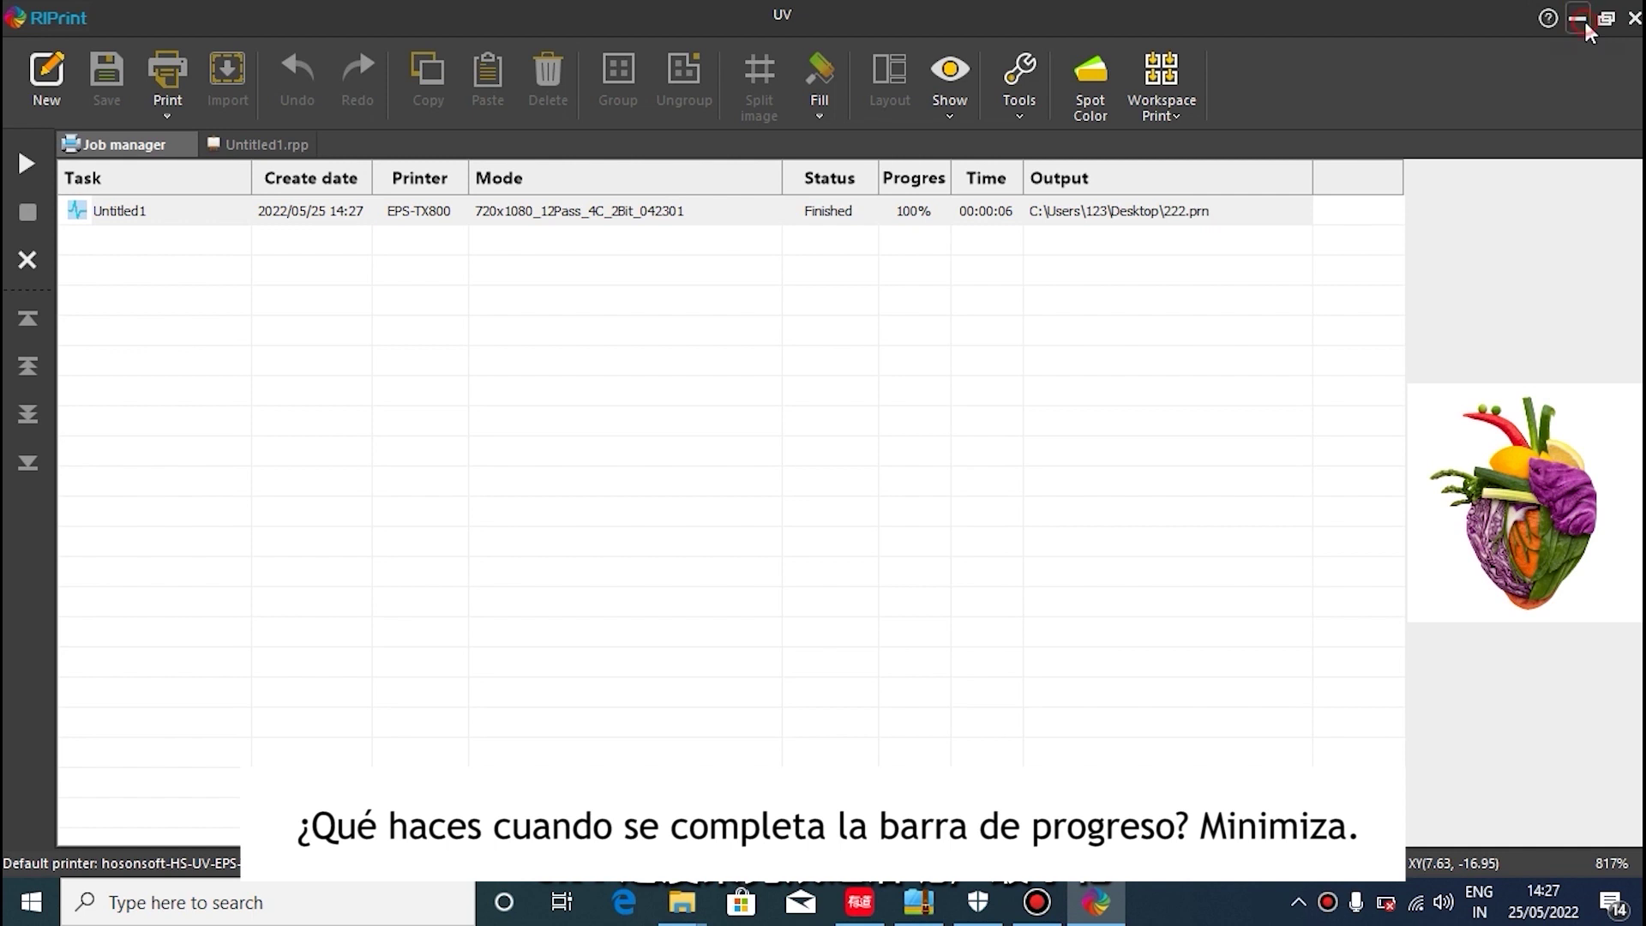